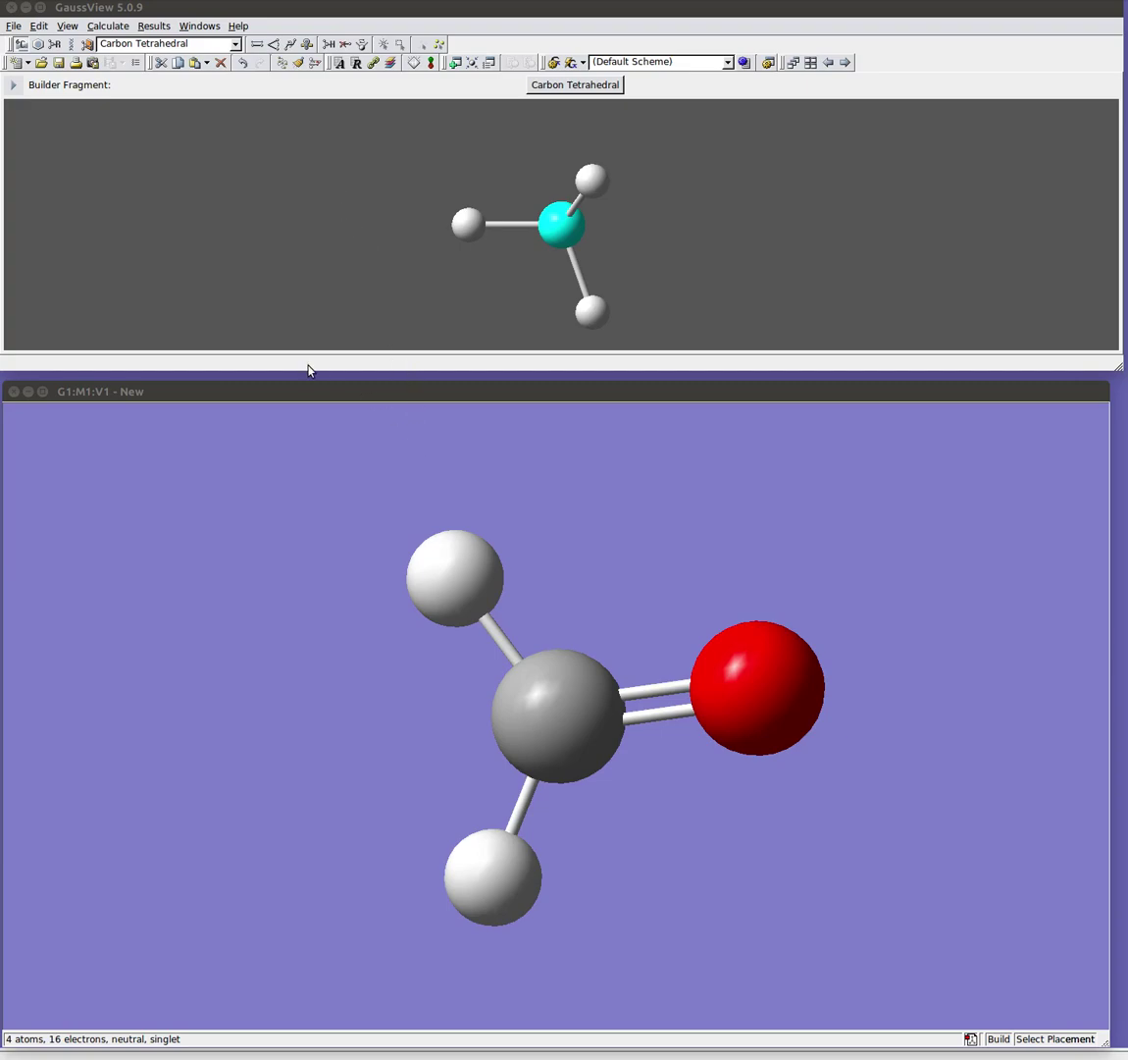
Step: Open Gaussian Calculation Setup from the Calculate menu and move the dialog up, clear of the molecule
left_click(102, 28)
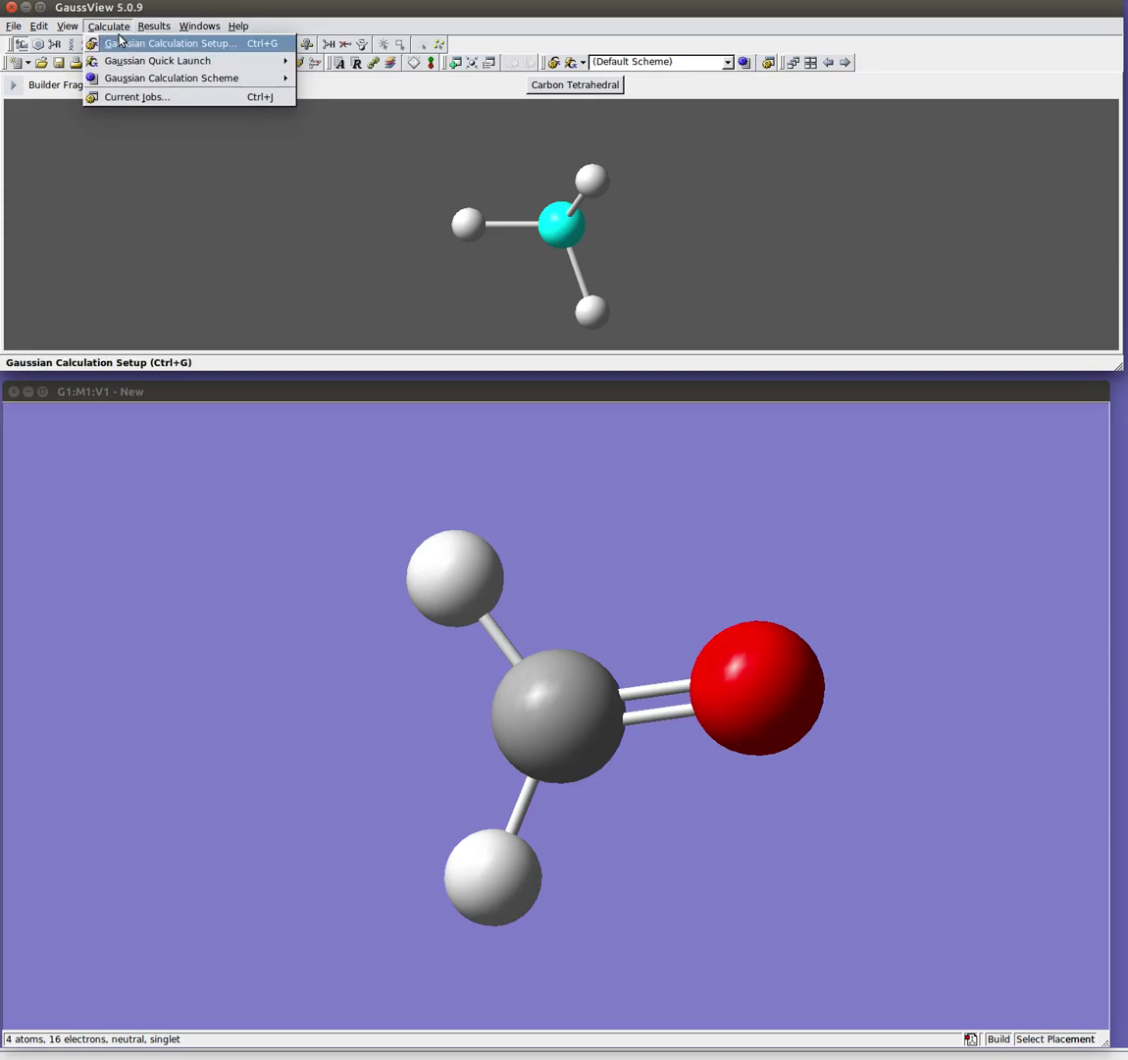
left_click(125, 44)
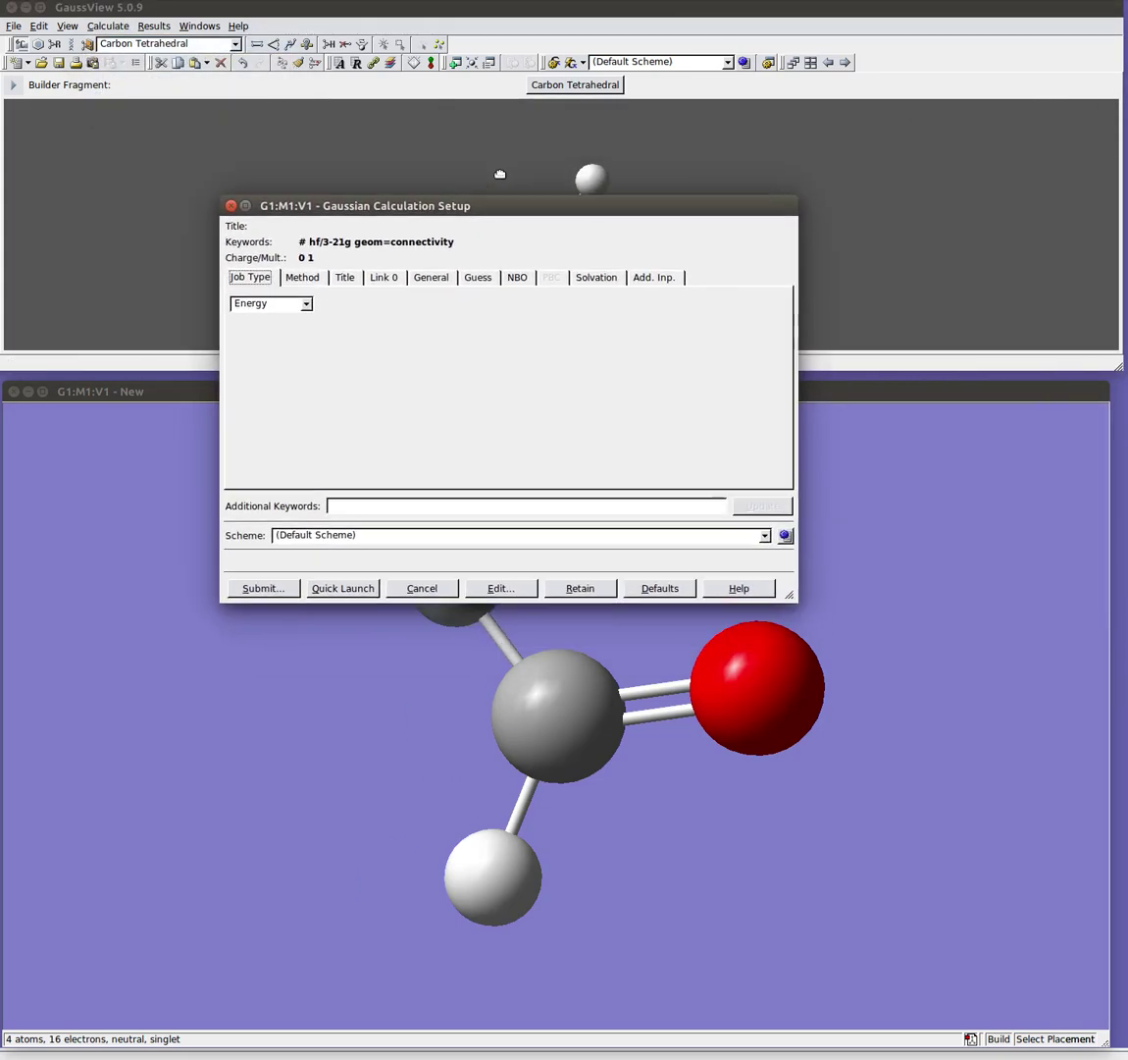
left_click_drag(491, 180, 516, 96)
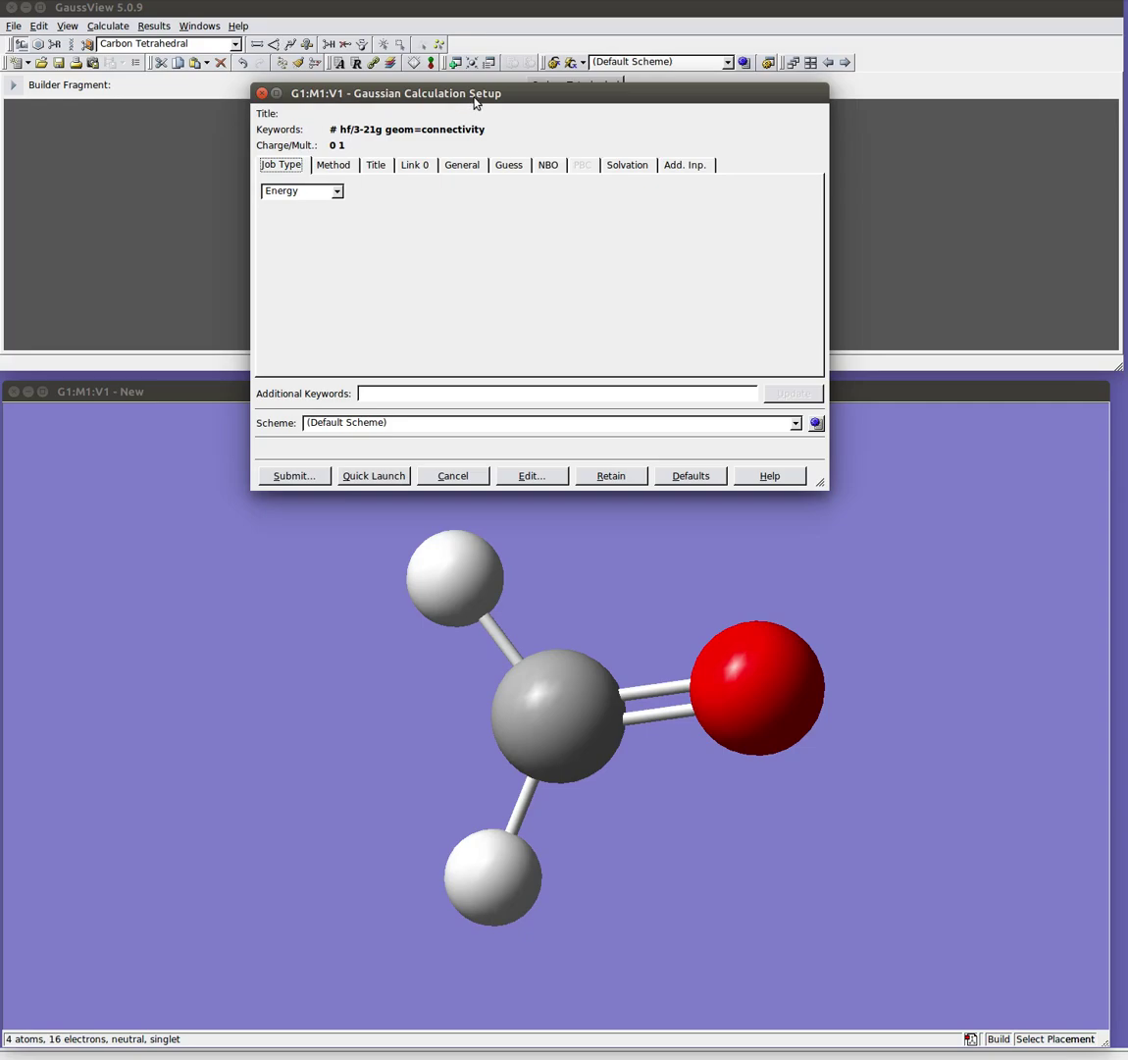
left_click_drag(477, 92, 488, 88)
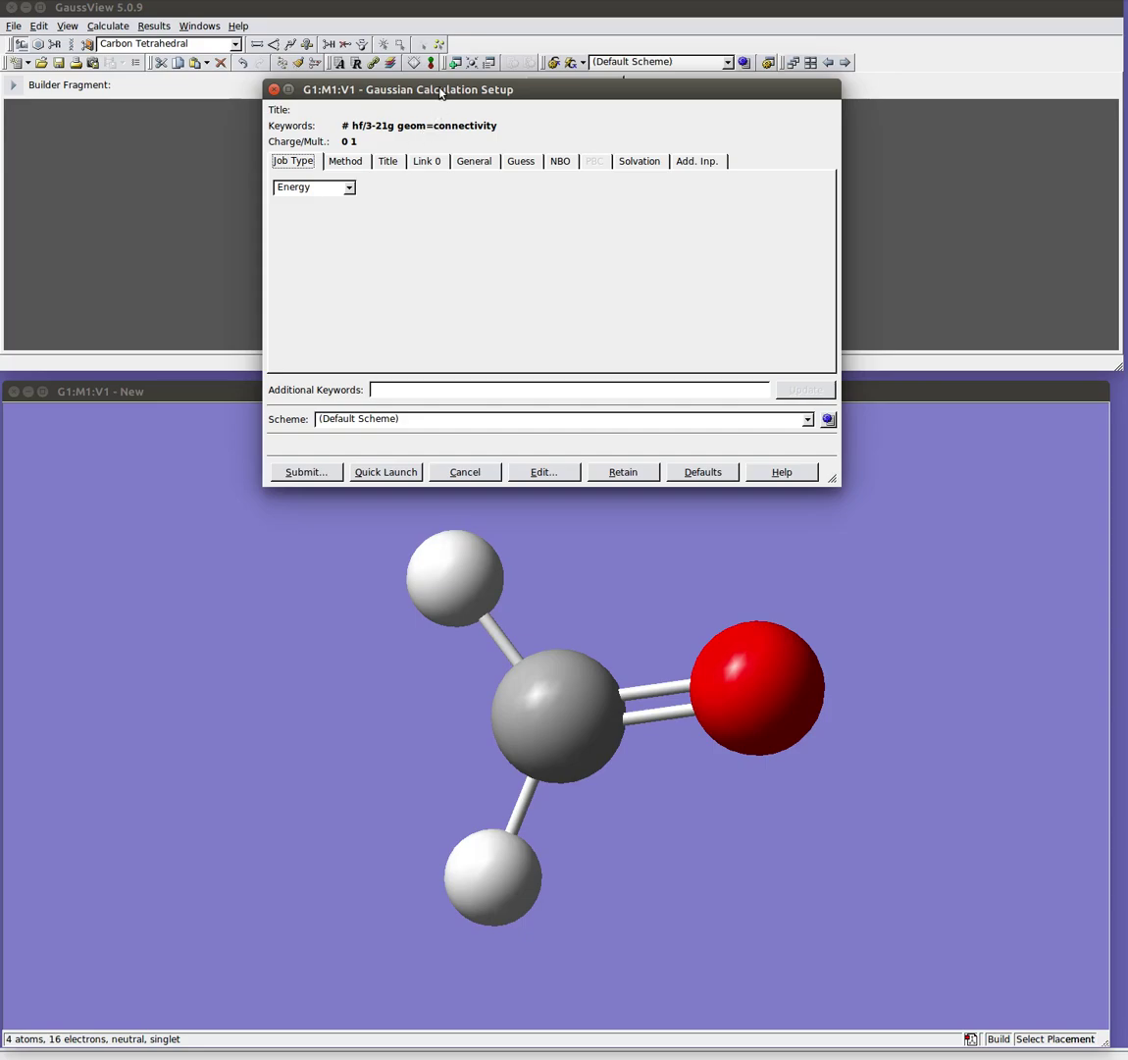
left_click_drag(432, 91, 440, 66)
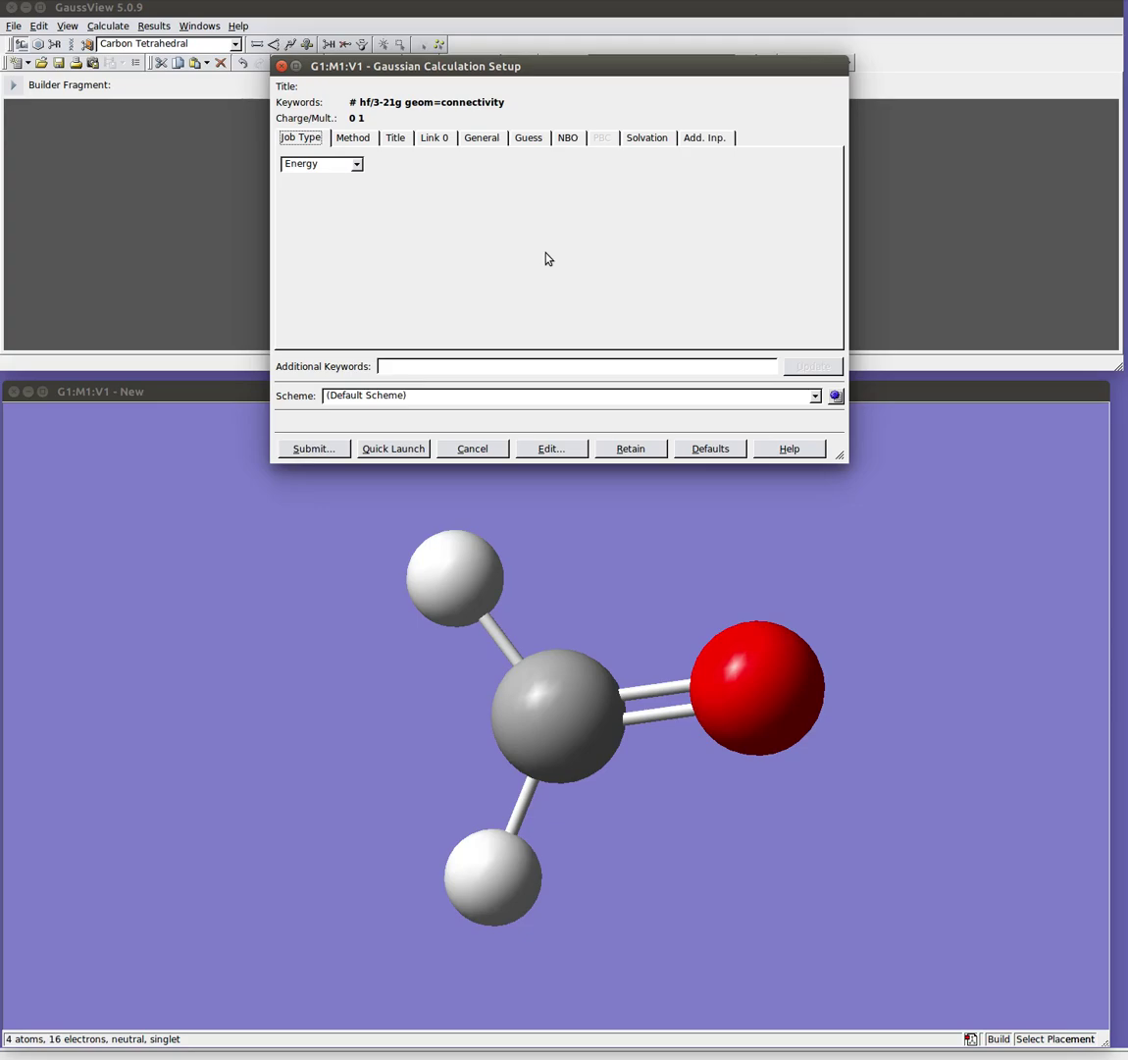
Step: Change the job type from Energy to Scan, giving opt=modredundant keywords
left_click(357, 167)
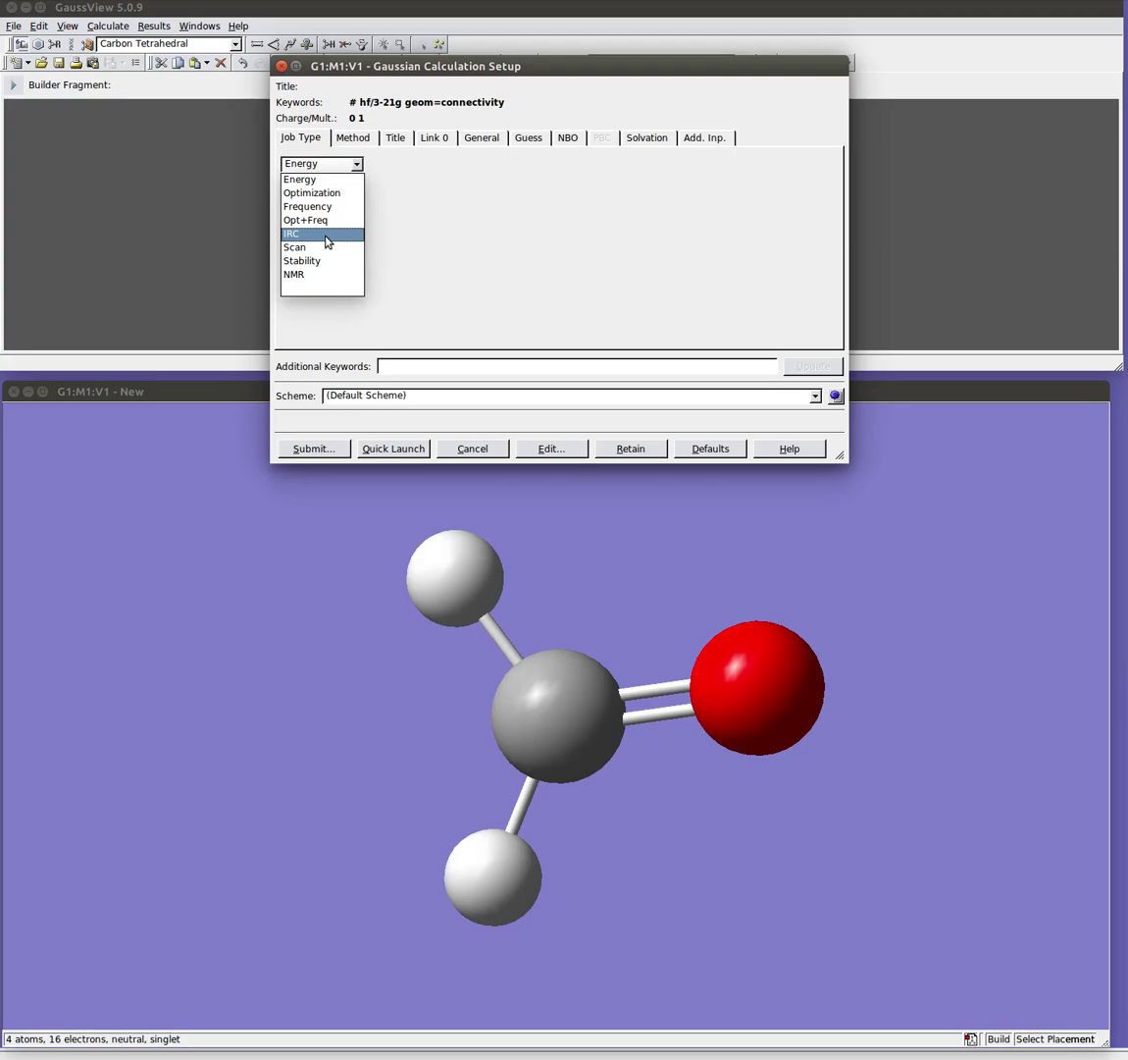
left_click(299, 247)
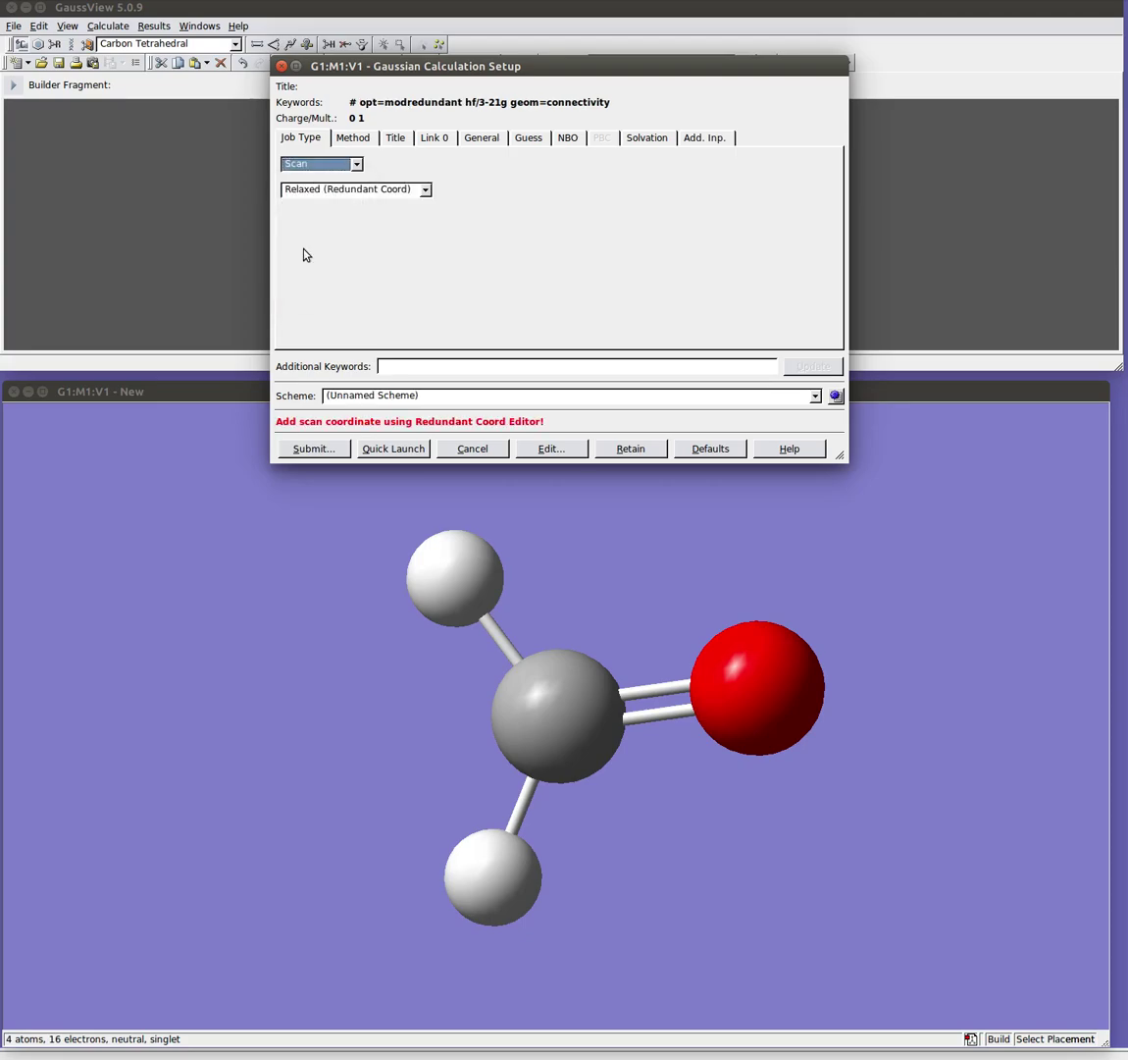
Step: Try the Stability job type (# stable), then reopen the job type list to pick another
left_click(324, 167)
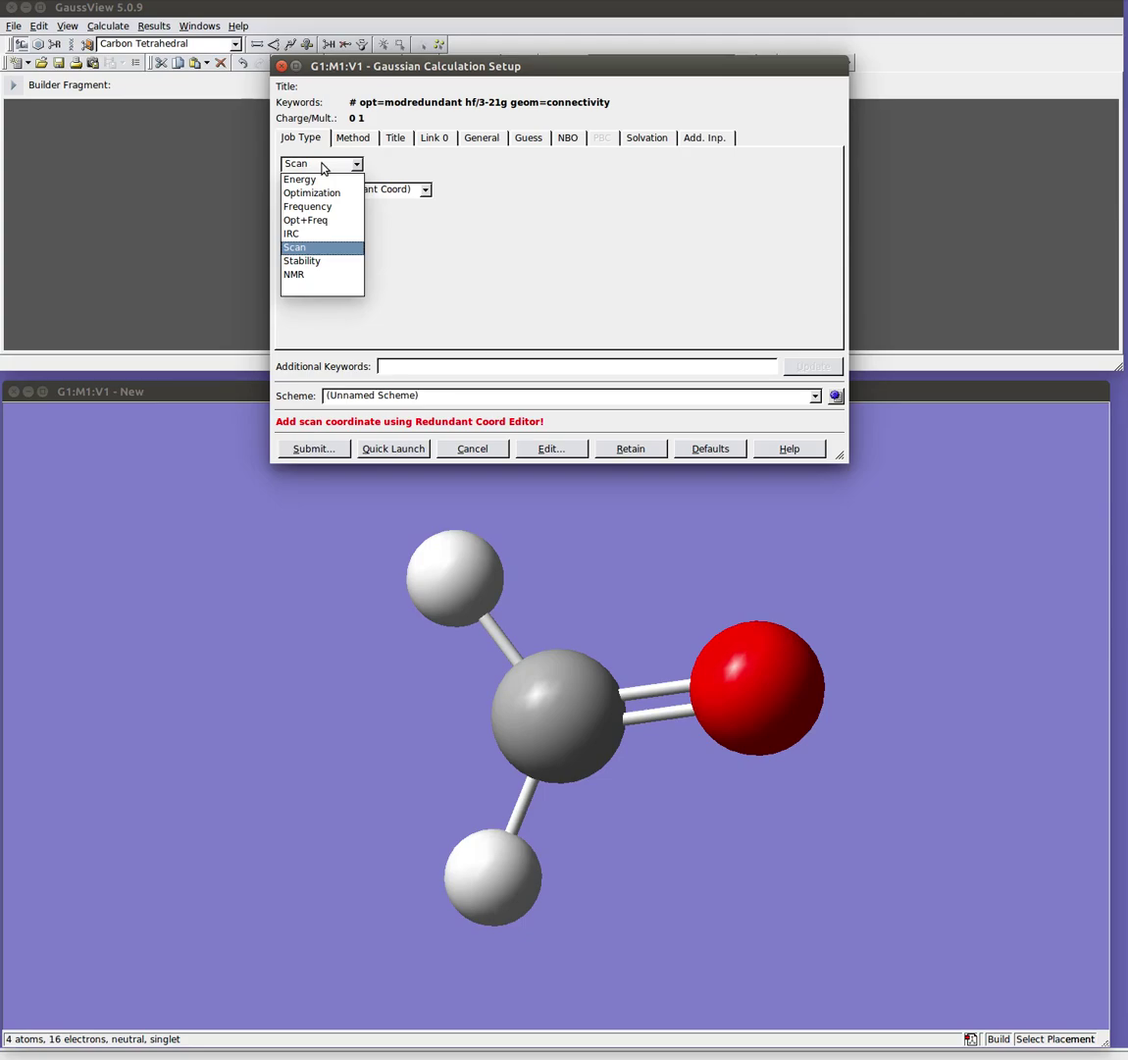
left_click(319, 261)
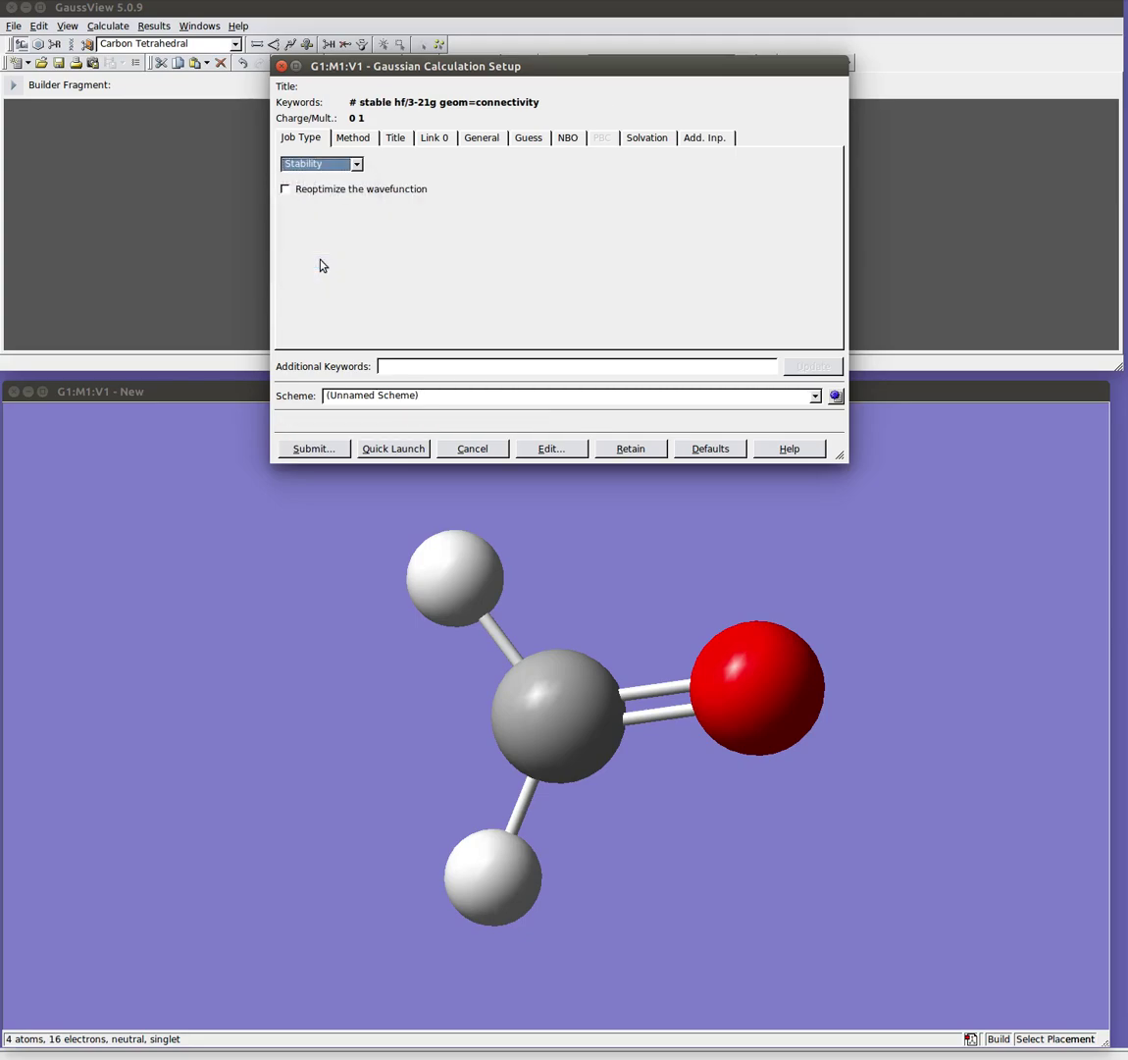
left_click(329, 165)
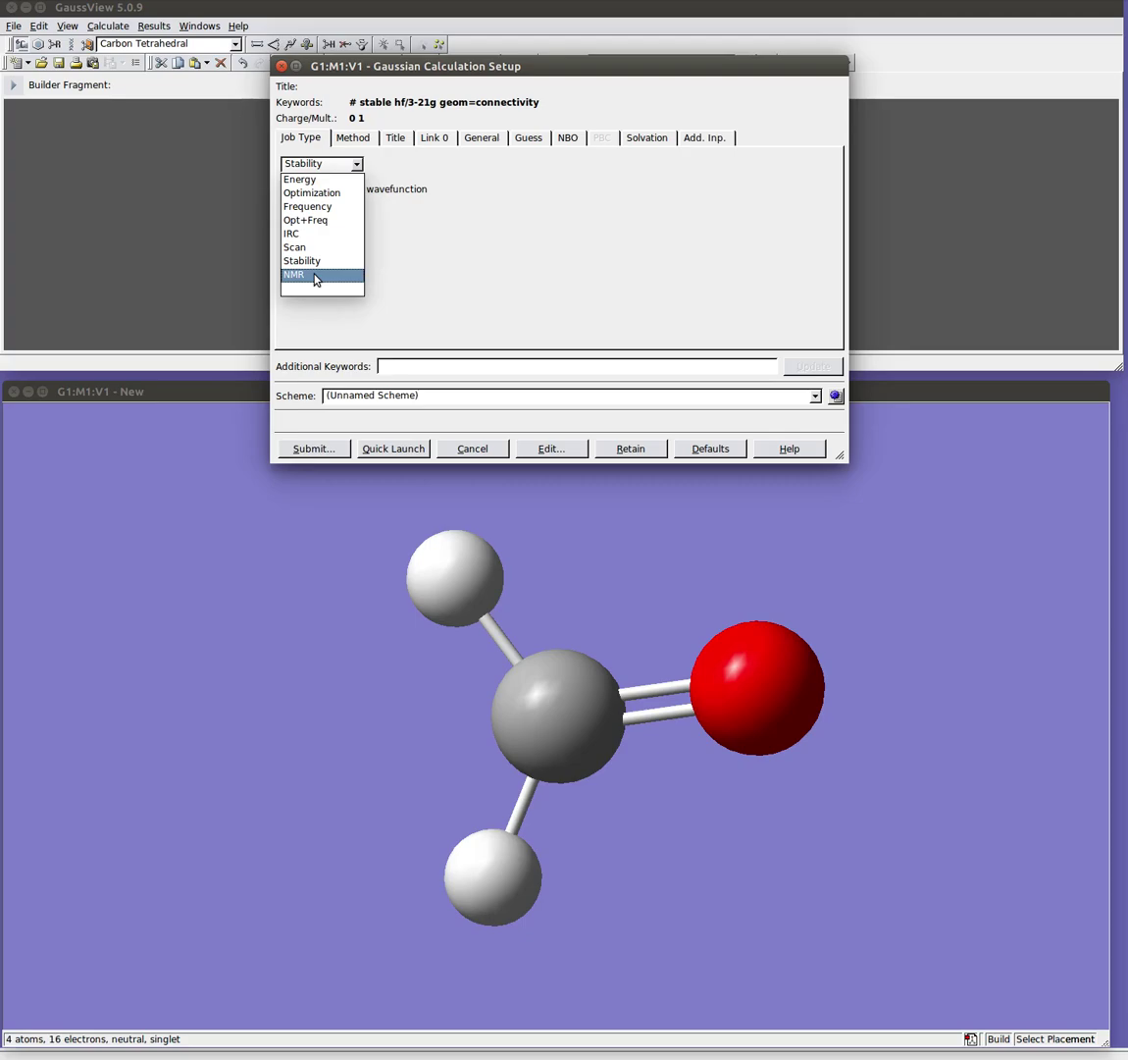
Step: Make the job Opt+Freq, keeping the optimization target at Minimum
left_click(325, 221)
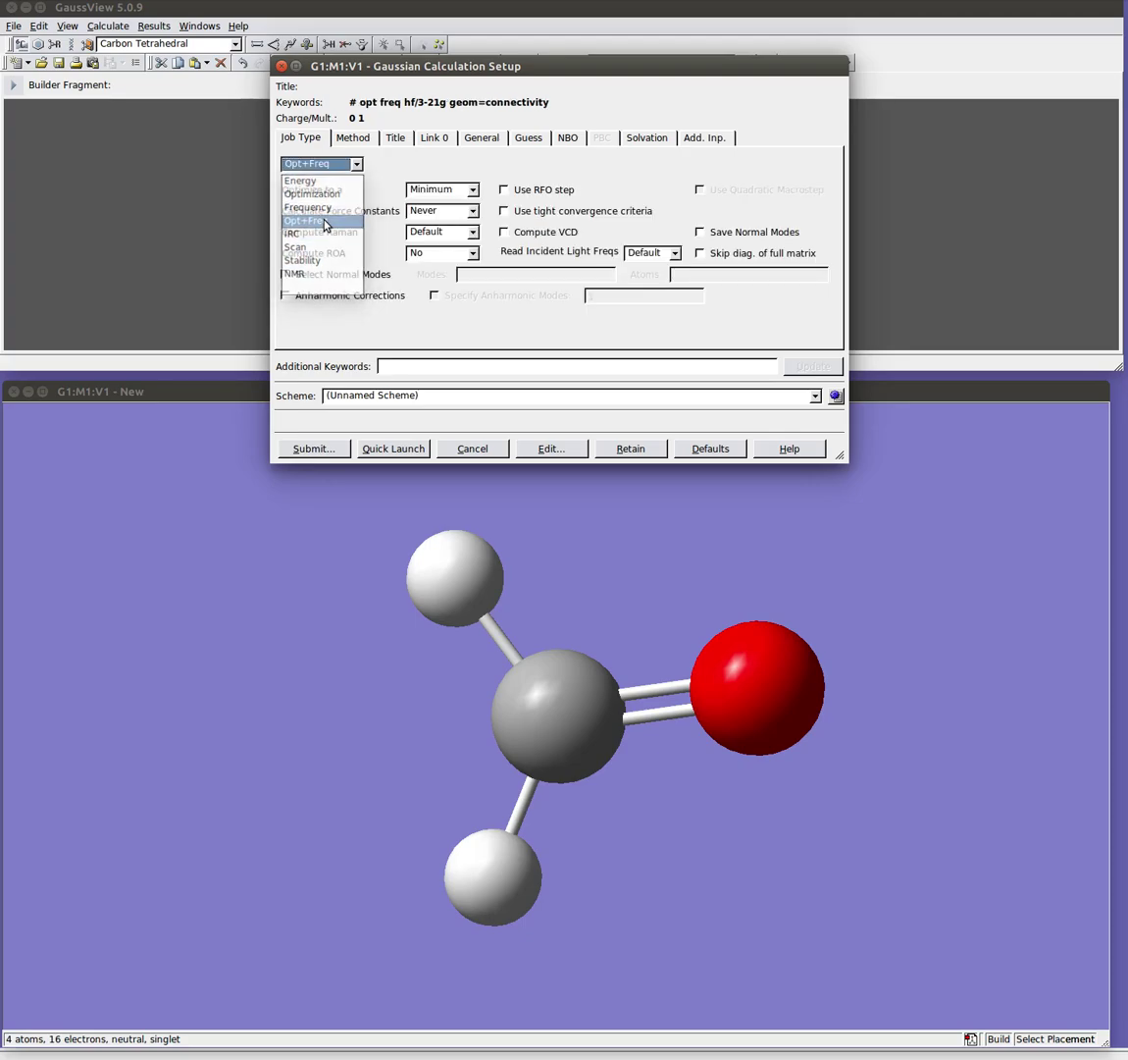
left_click(436, 191)
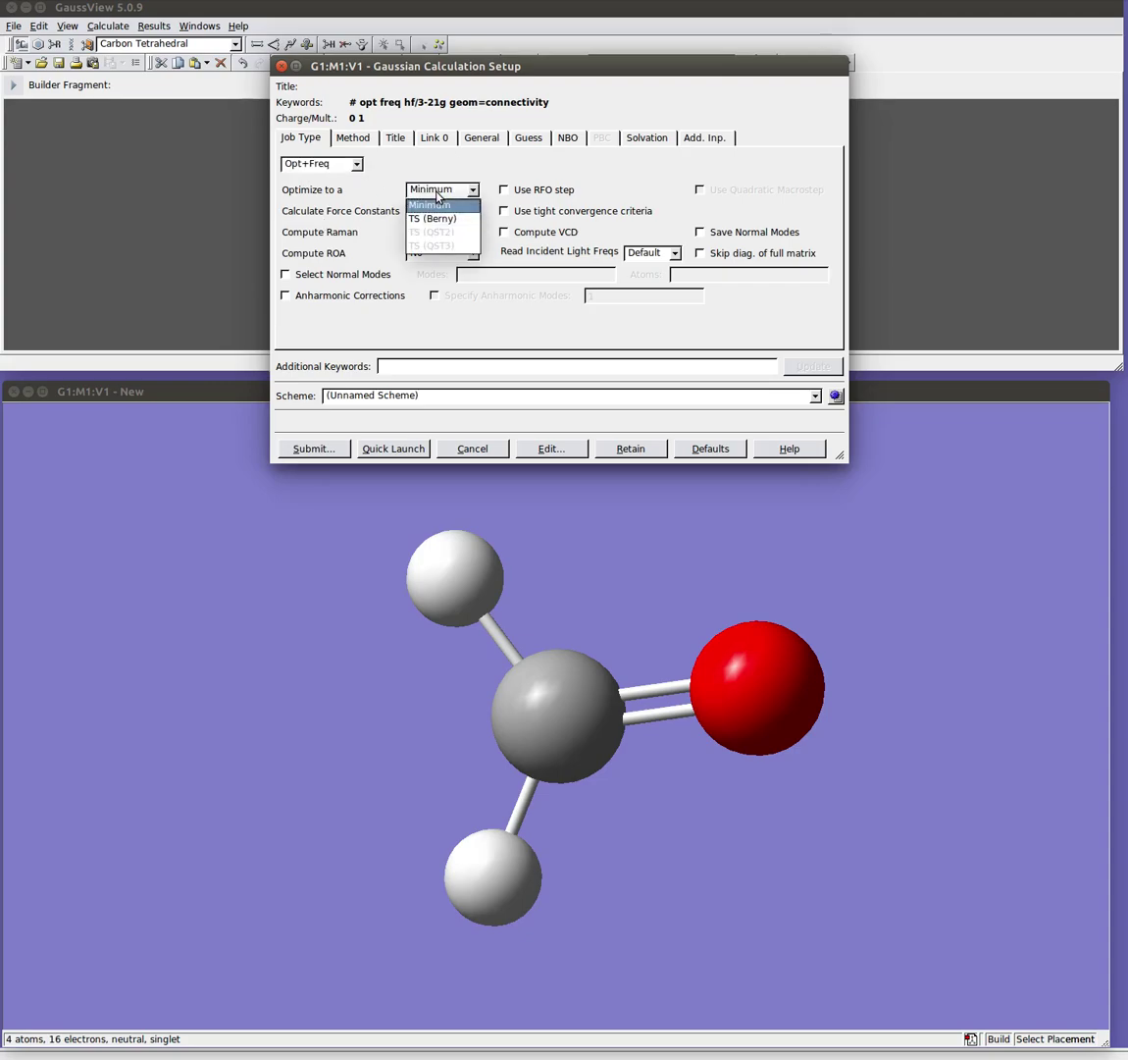
left_click(437, 195)
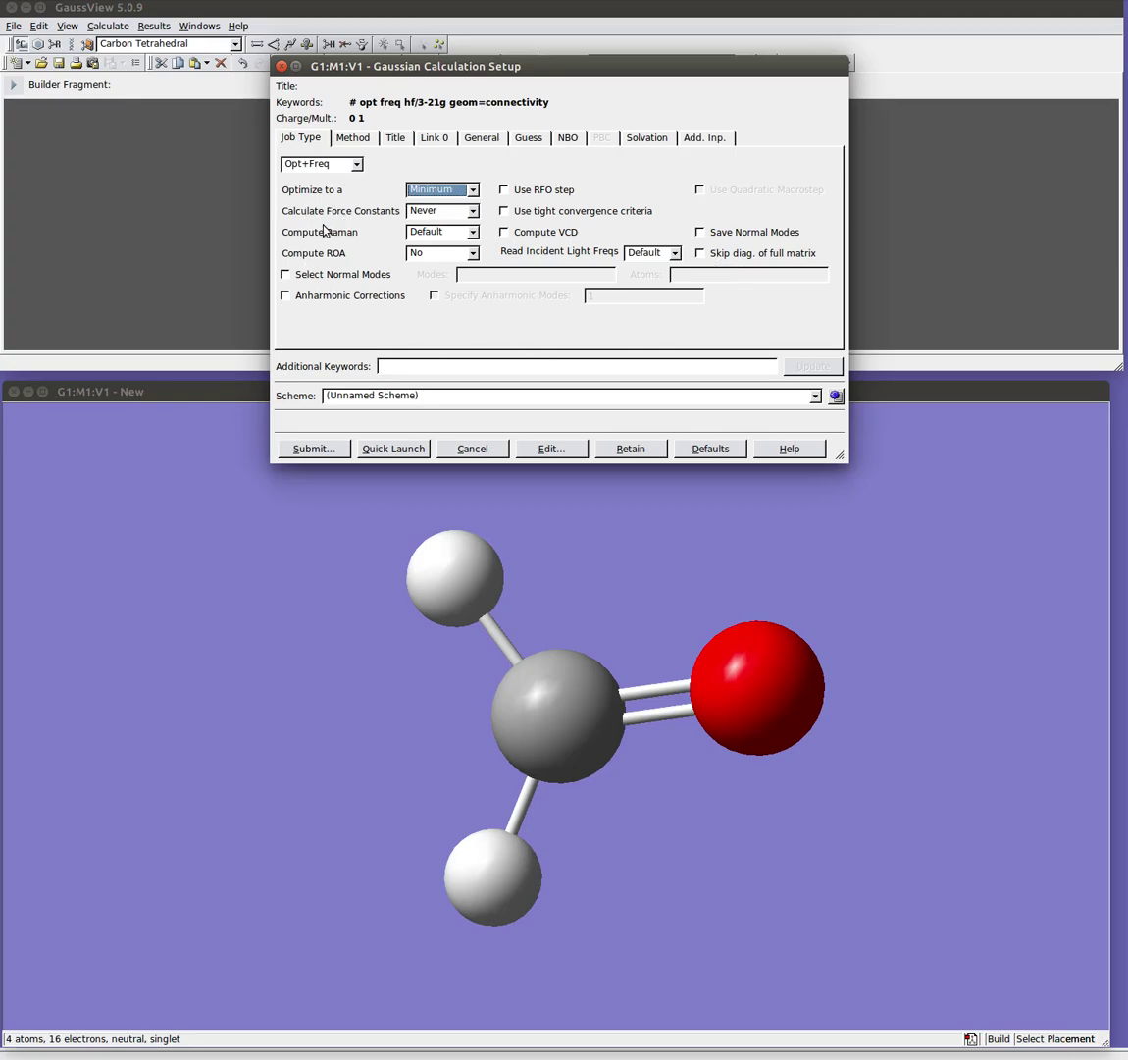
Step: On the Method settings, keep Ground State and open the Hartree-Fock method list
left_click(362, 143)
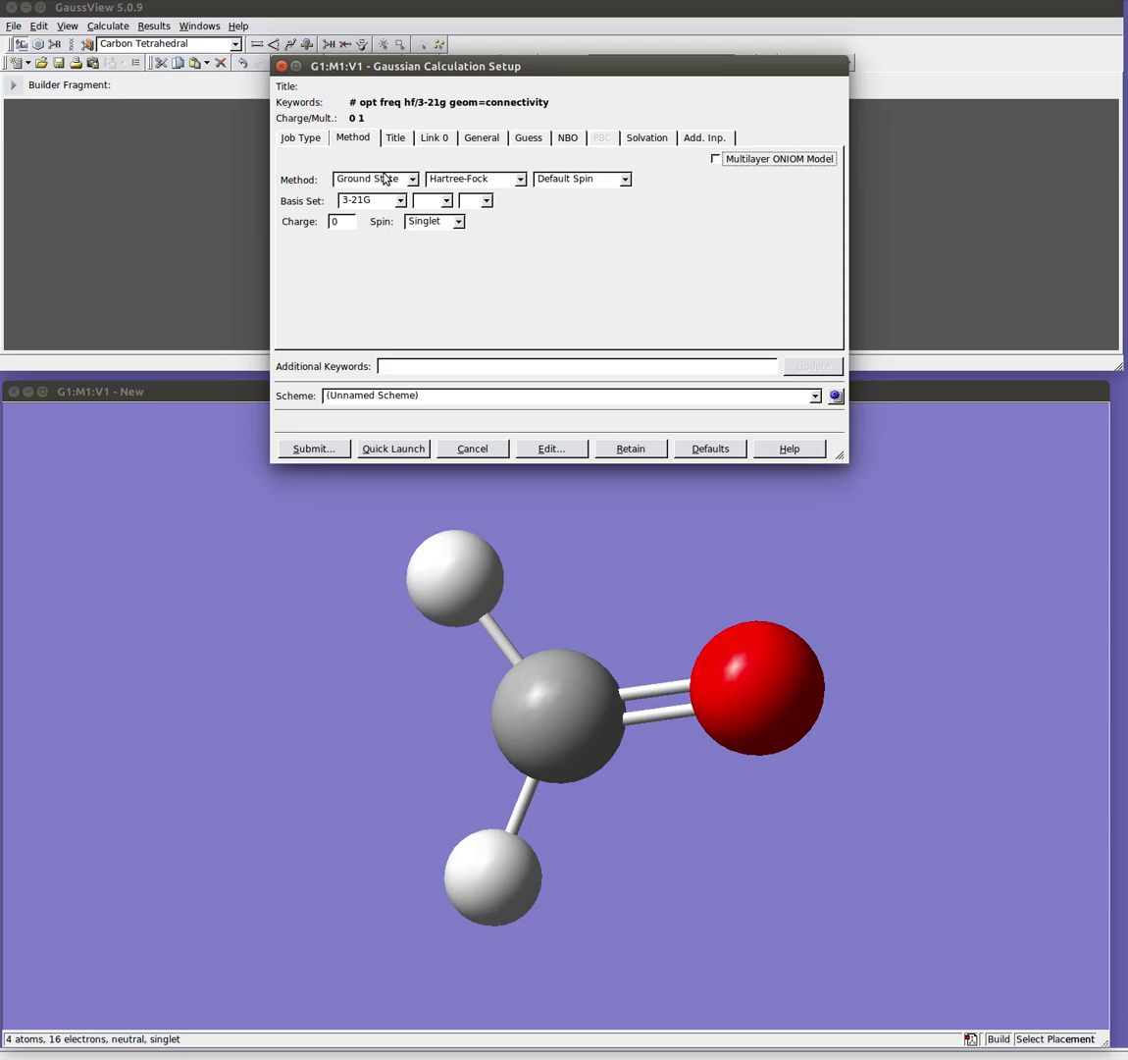
left_click(387, 180)
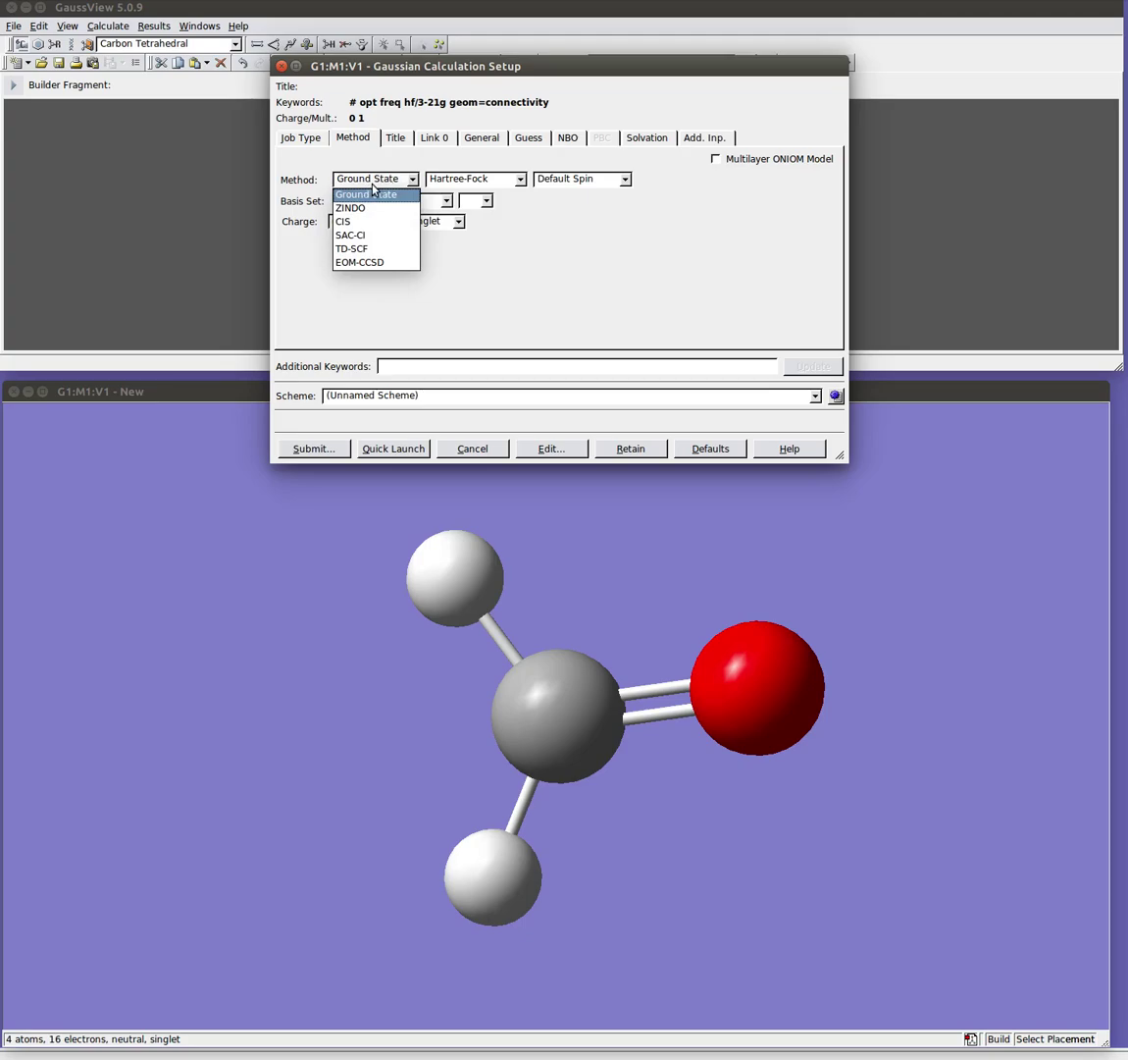
left_click(368, 193)
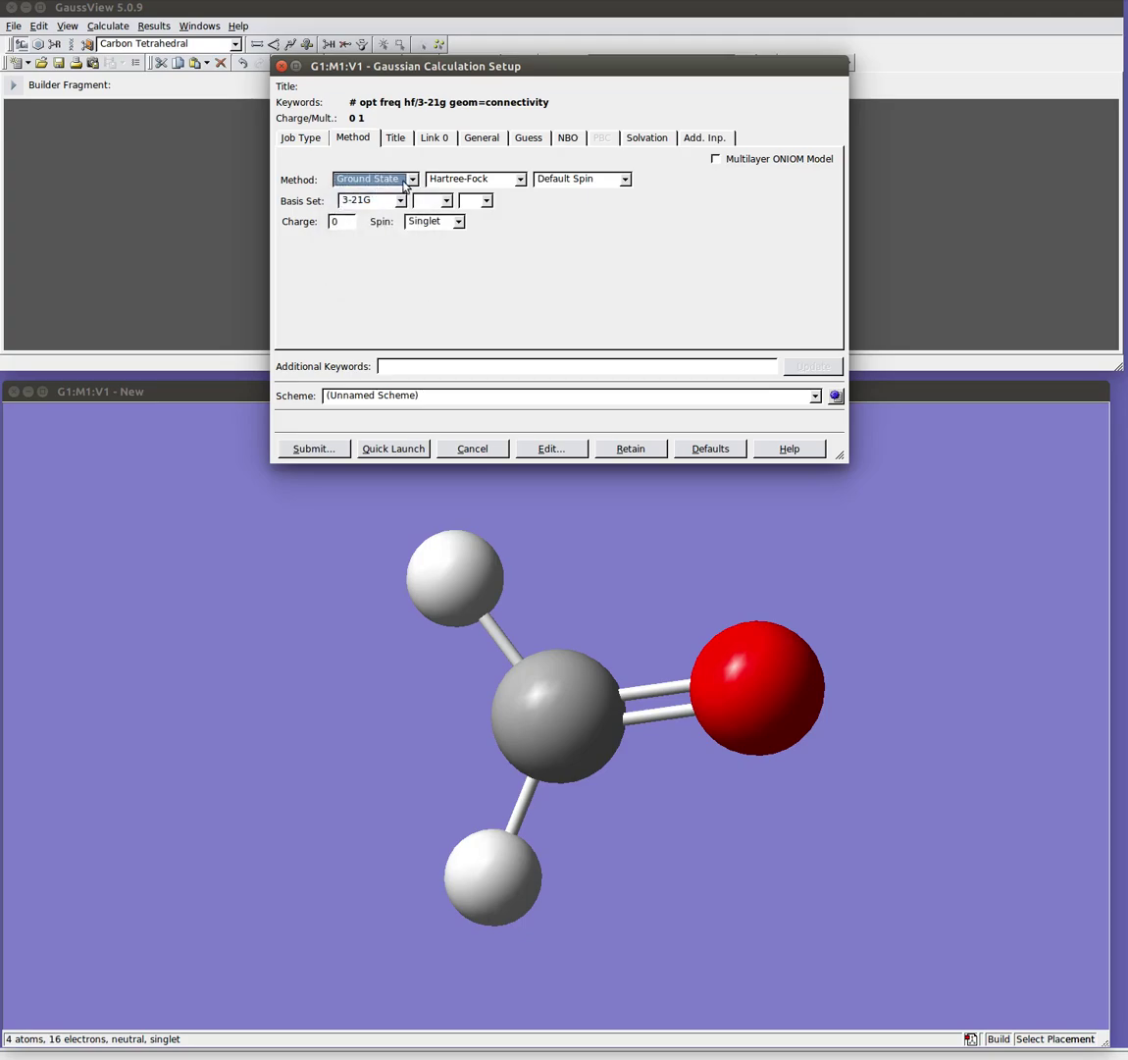
left_click(502, 184)
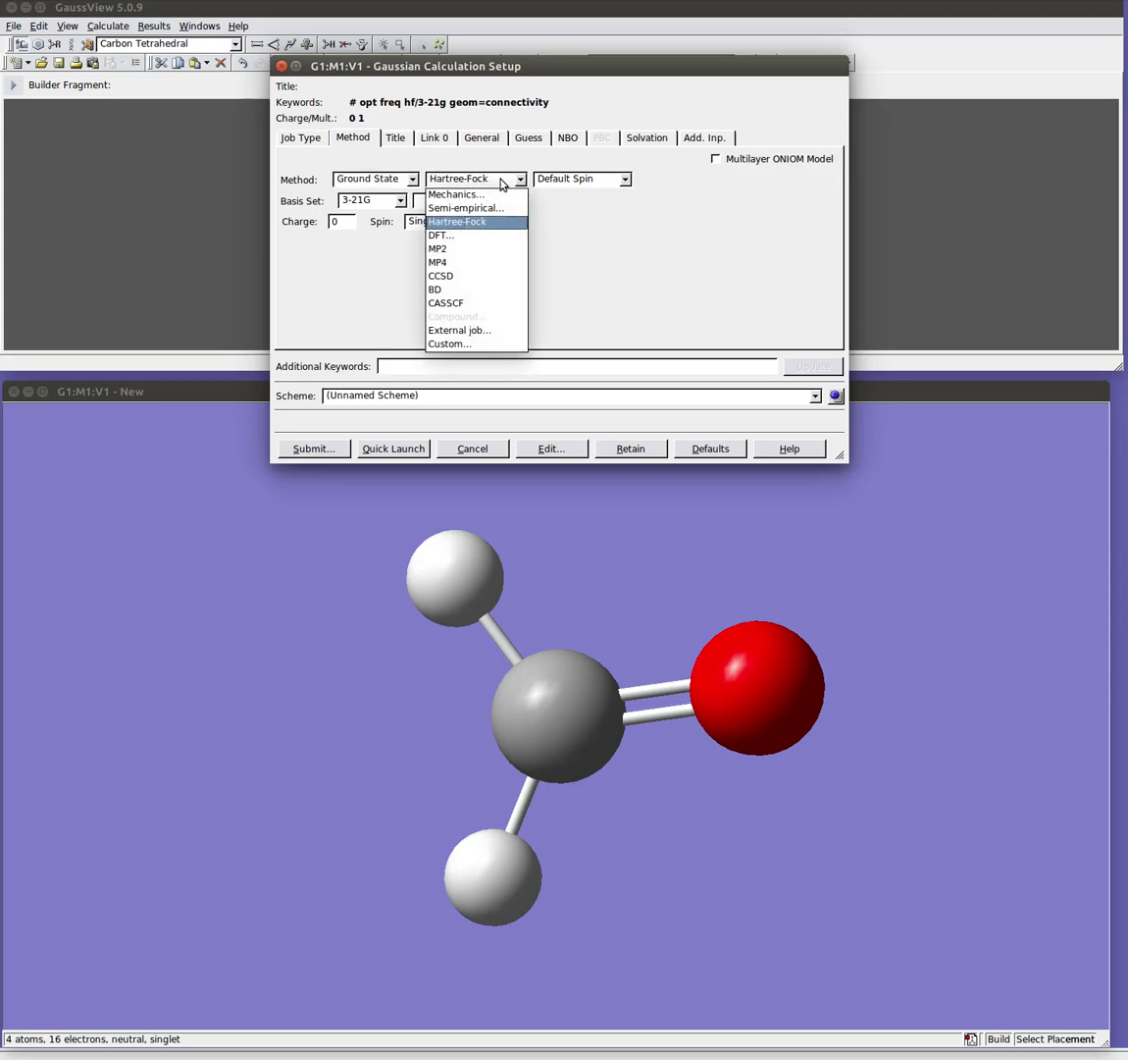
Step: Choose DFT with B3LYP as the method and leave the spin at Default Spin
left_click(443, 236)
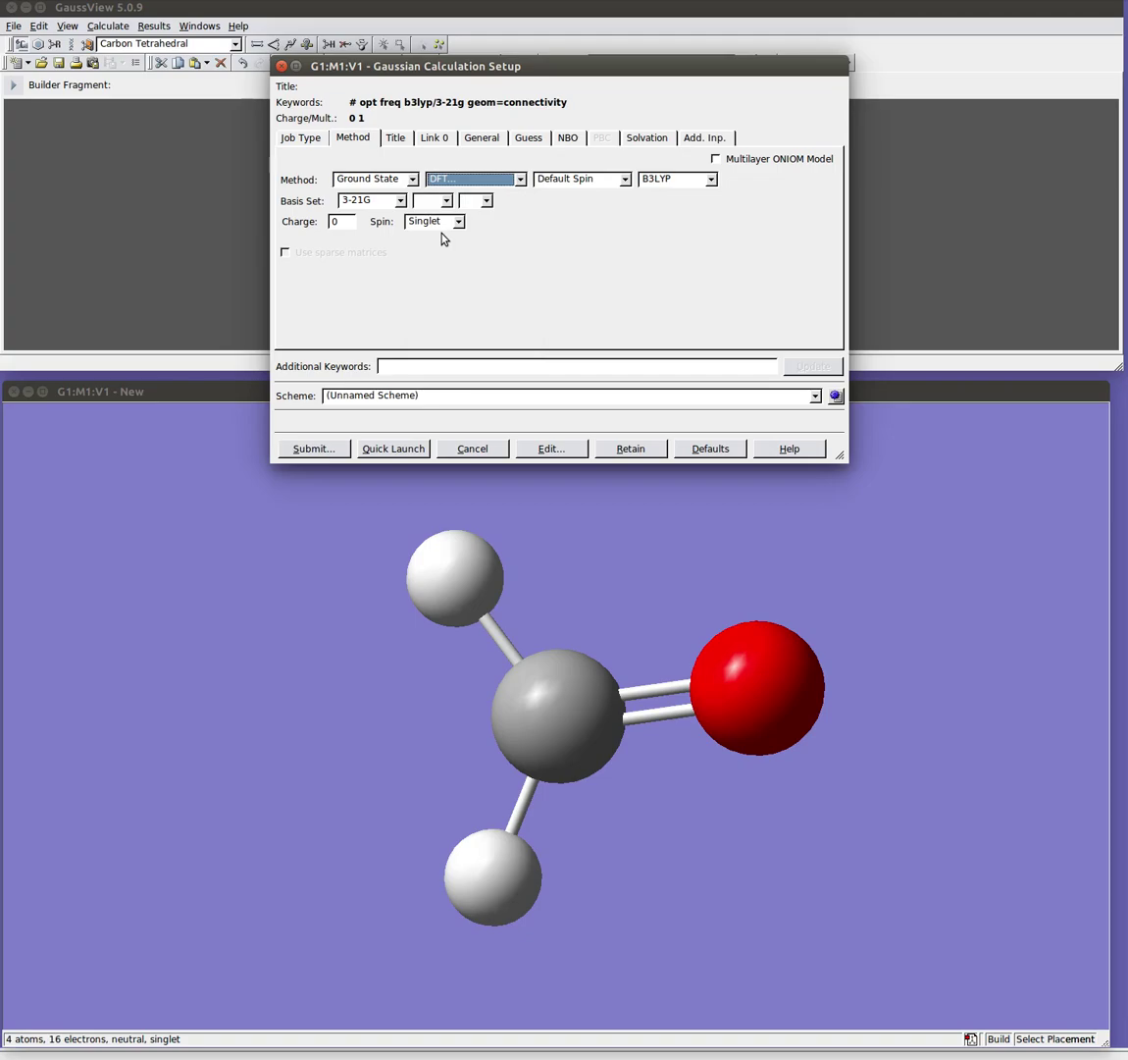
left_click(577, 181)
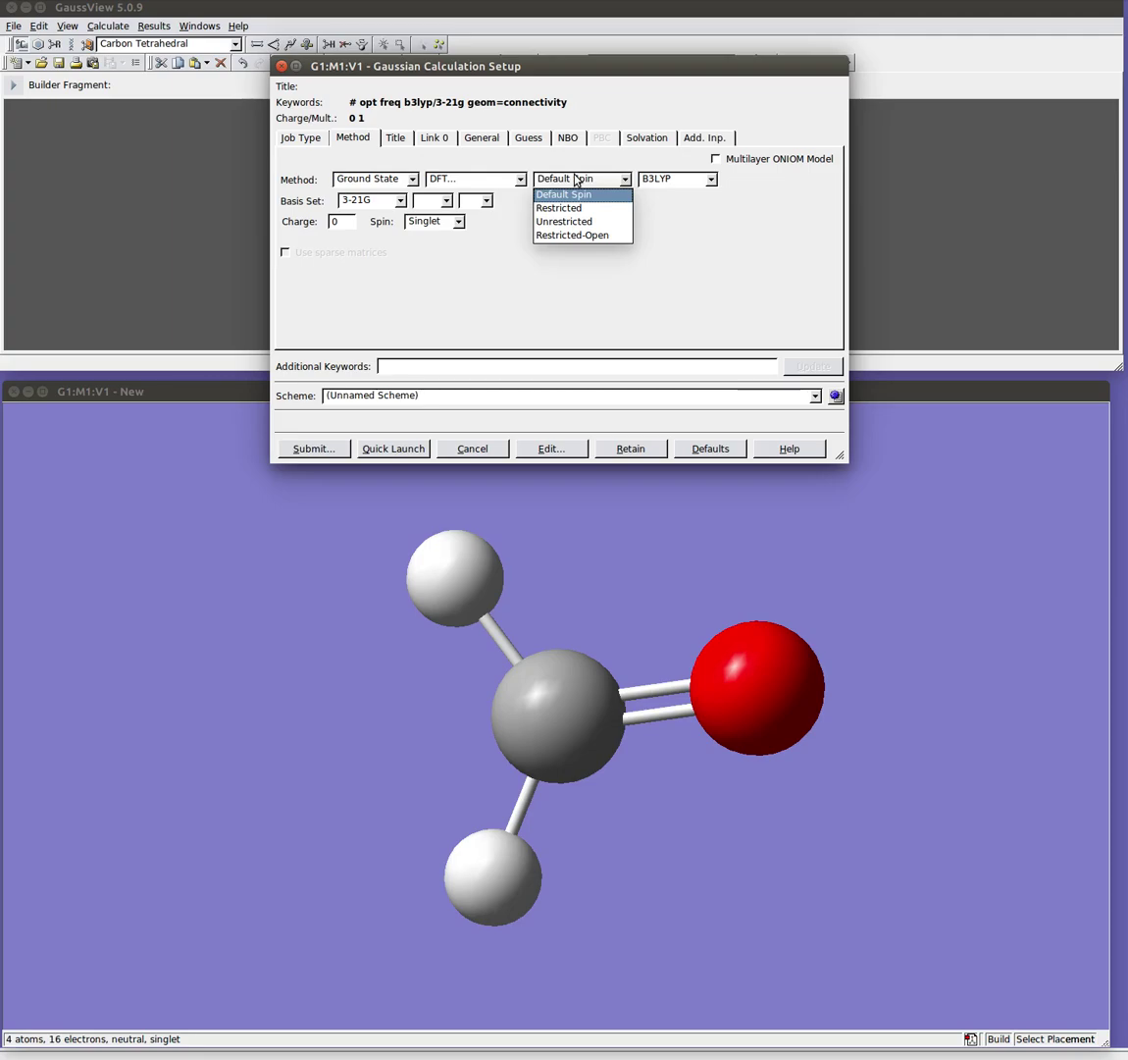
left_click(575, 180)
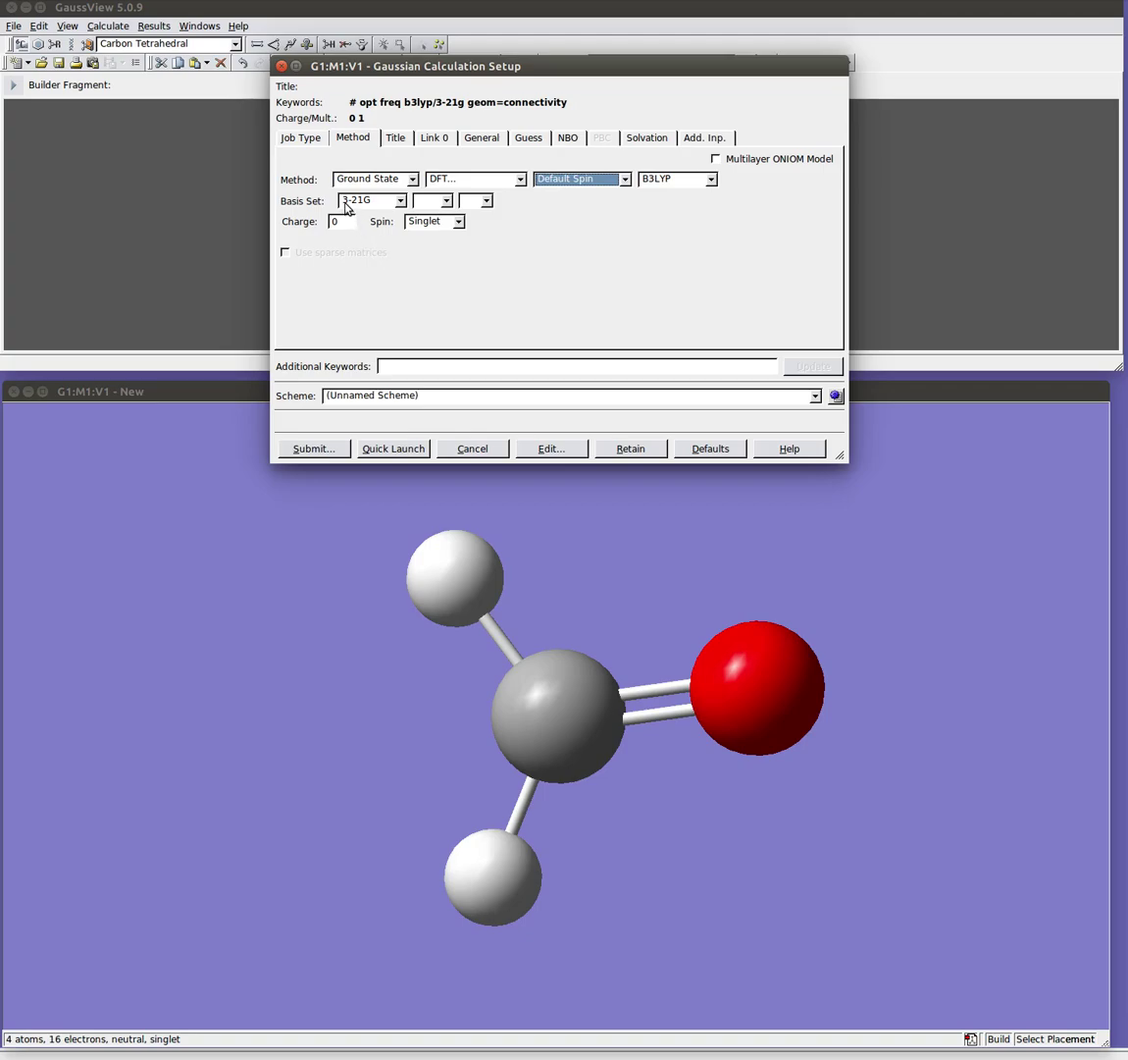
Step: Set the basis set to STO-3G, briefly trying 6-31G before returning to STO-3G
left_click(402, 201)
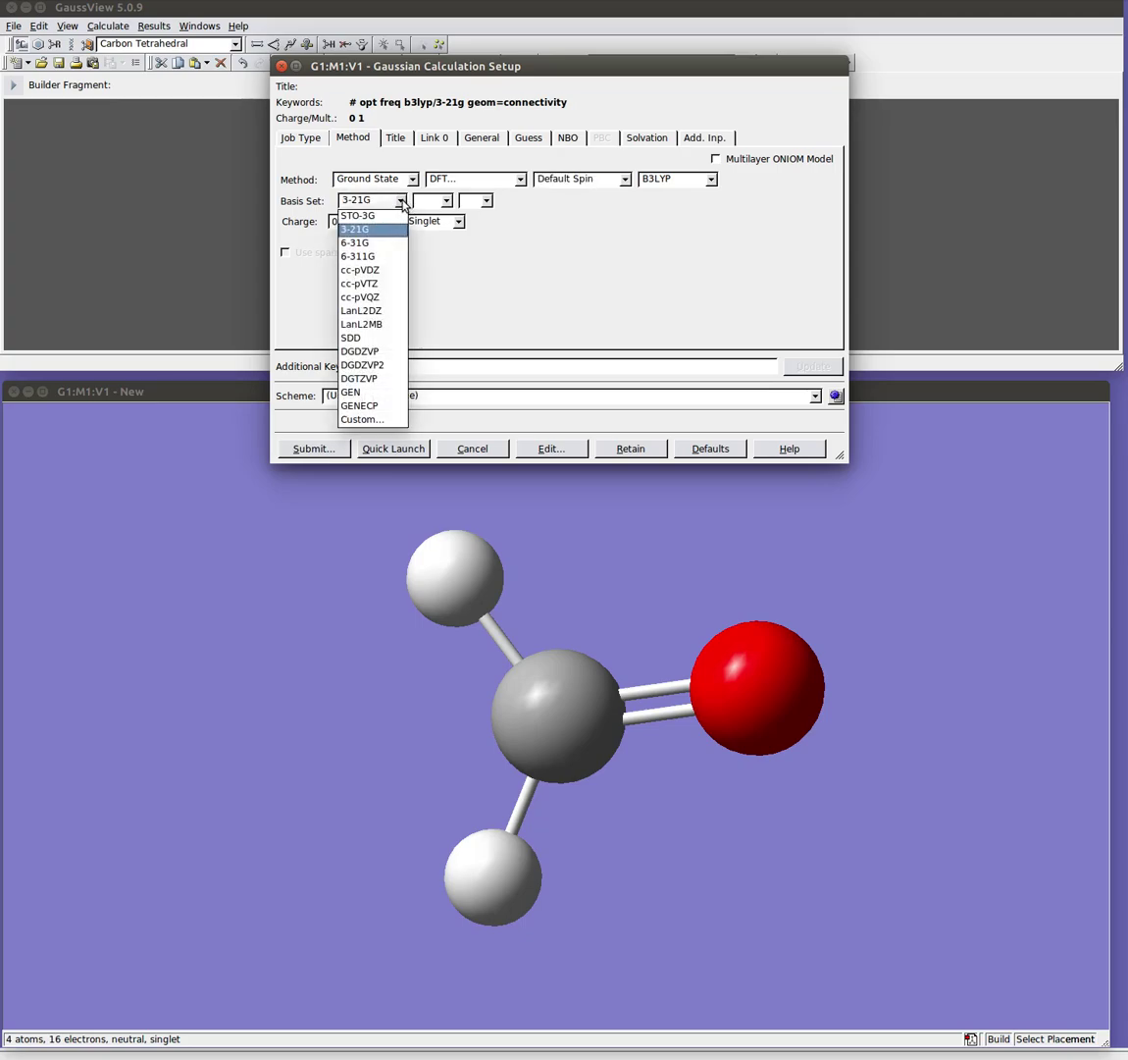
left_click(359, 216)
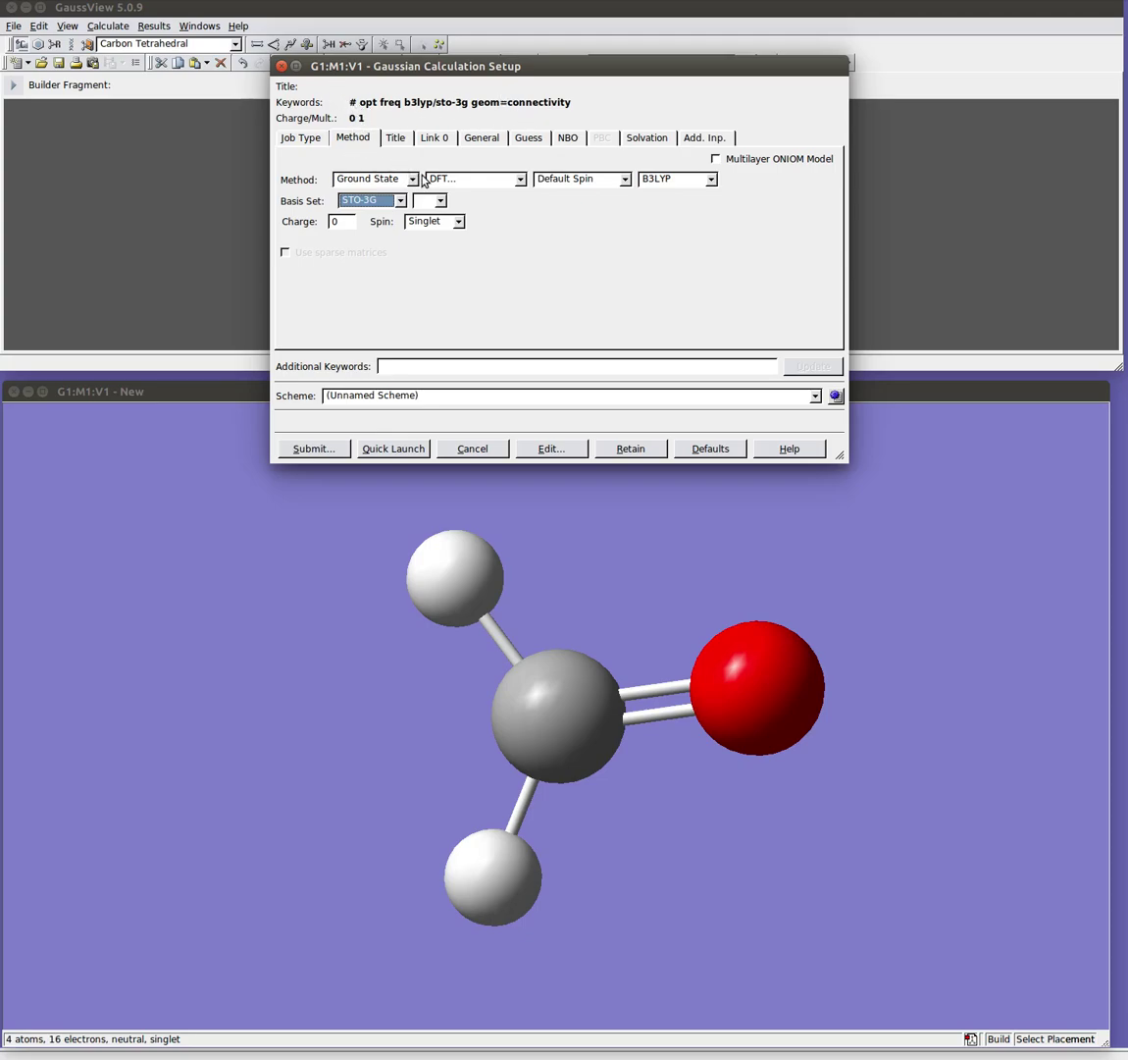
left_click(399, 200)
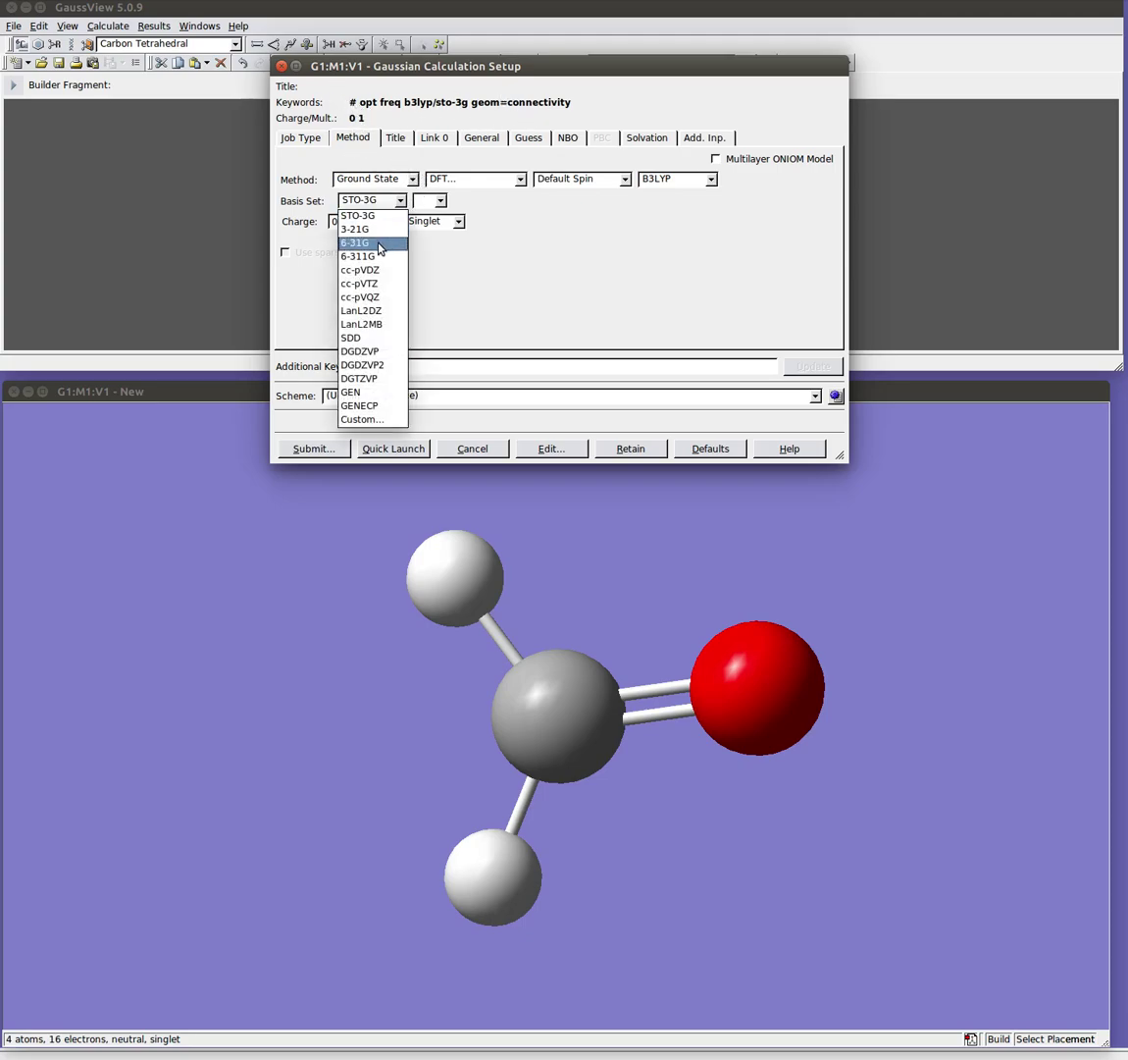
left_click(383, 245)
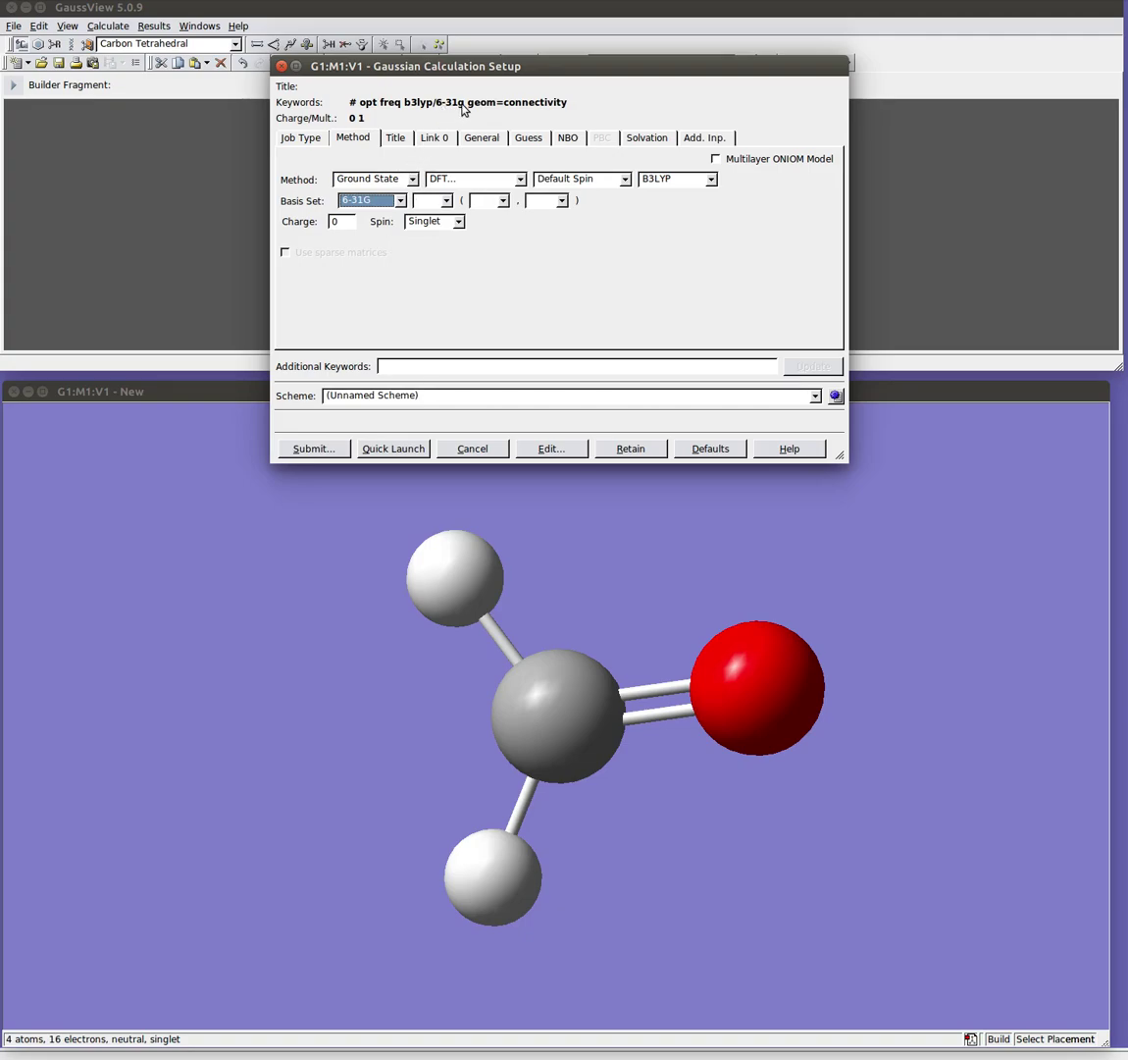
left_click(368, 200)
left_click(374, 216)
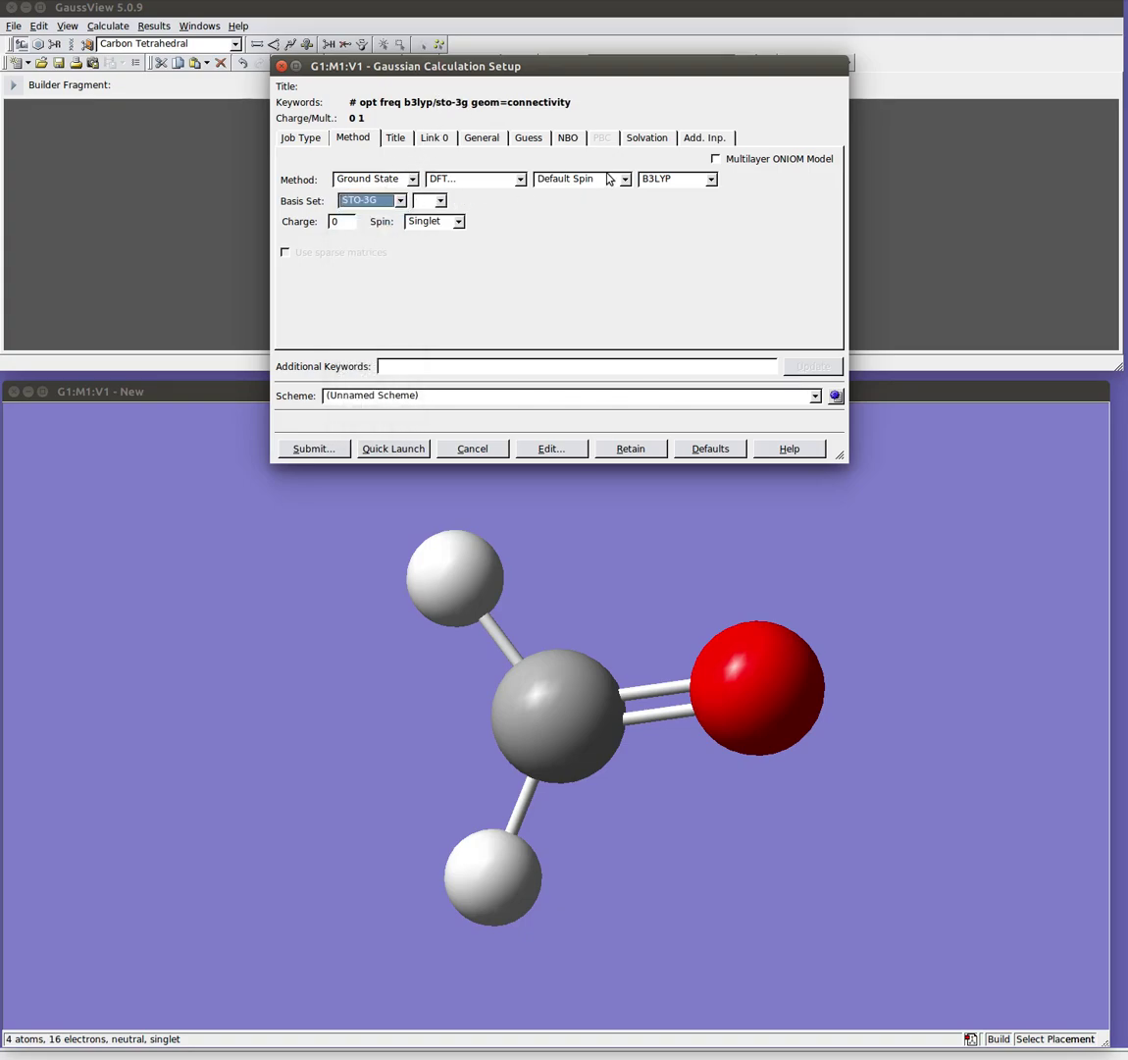
Step: Try the BPV86 functional, then set the functional back to B3LYP
left_click(677, 179)
left_click(651, 210)
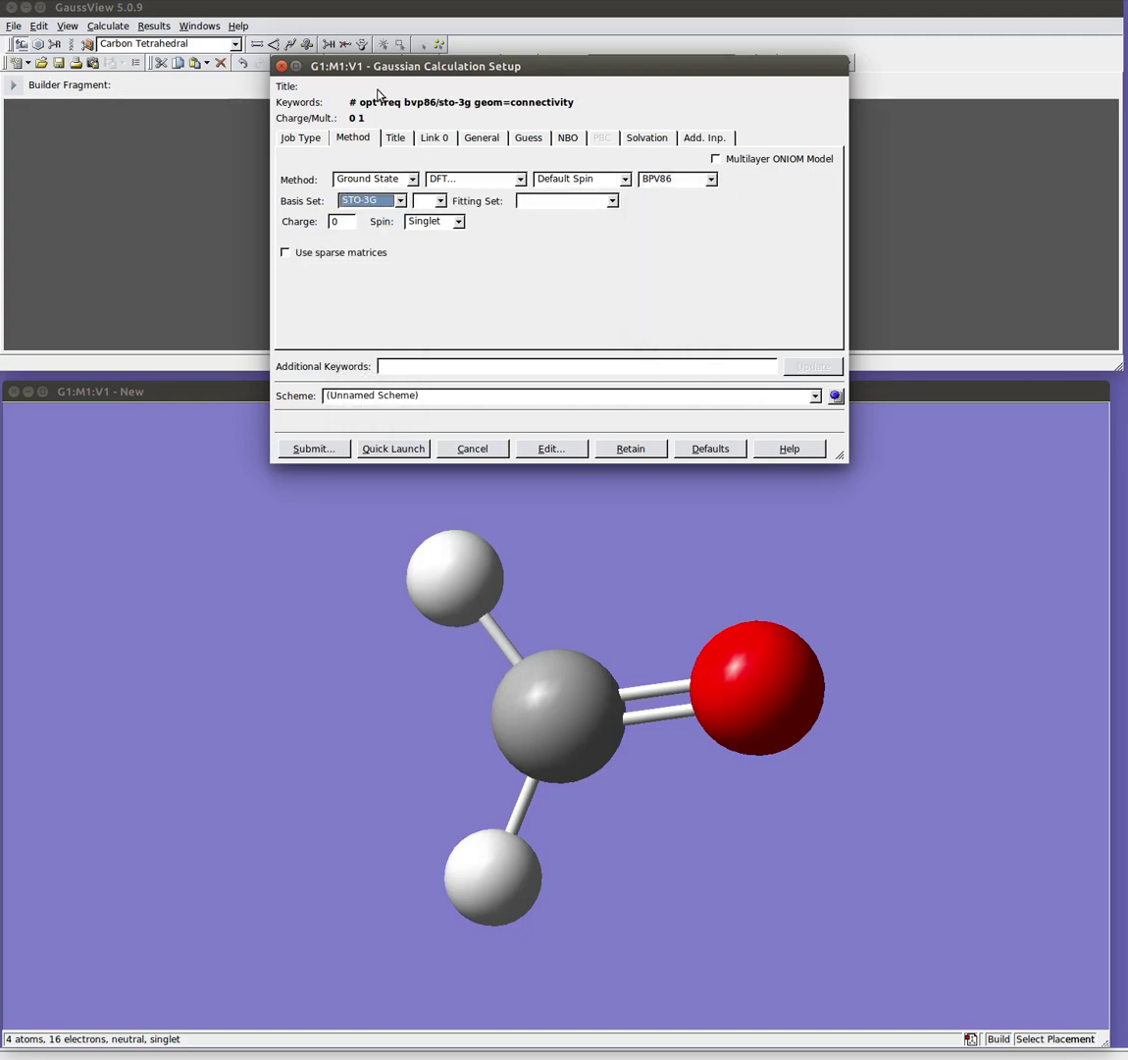
left_click(650, 181)
left_click(655, 222)
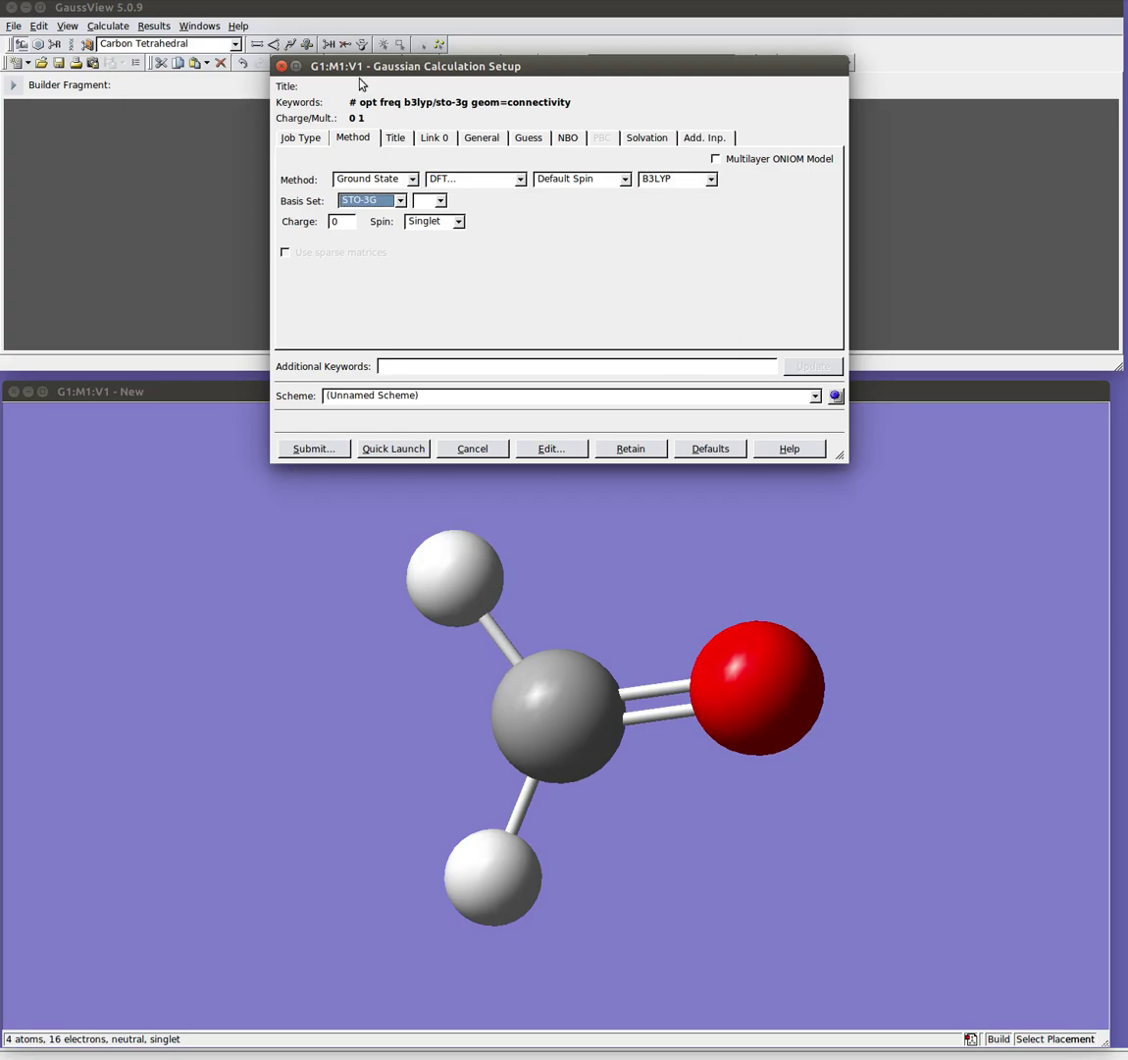
Step: Enter 'formaldehyde freq calc' as the job title, fixing a typo along the way
left_click(397, 138)
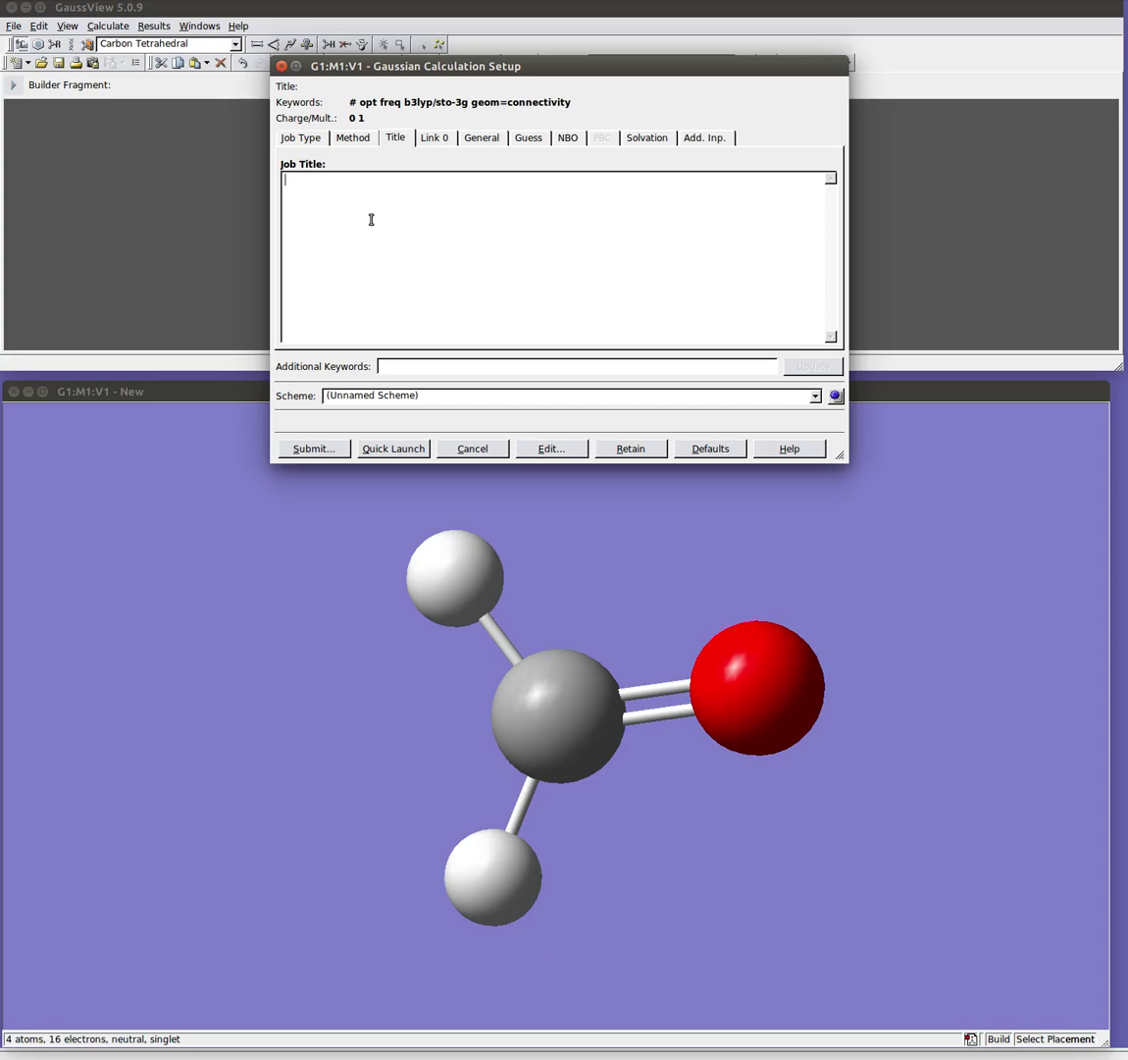
type("formaled")
key("BackSpace")
key("BackSpace")
type("deh")
type("yde ")
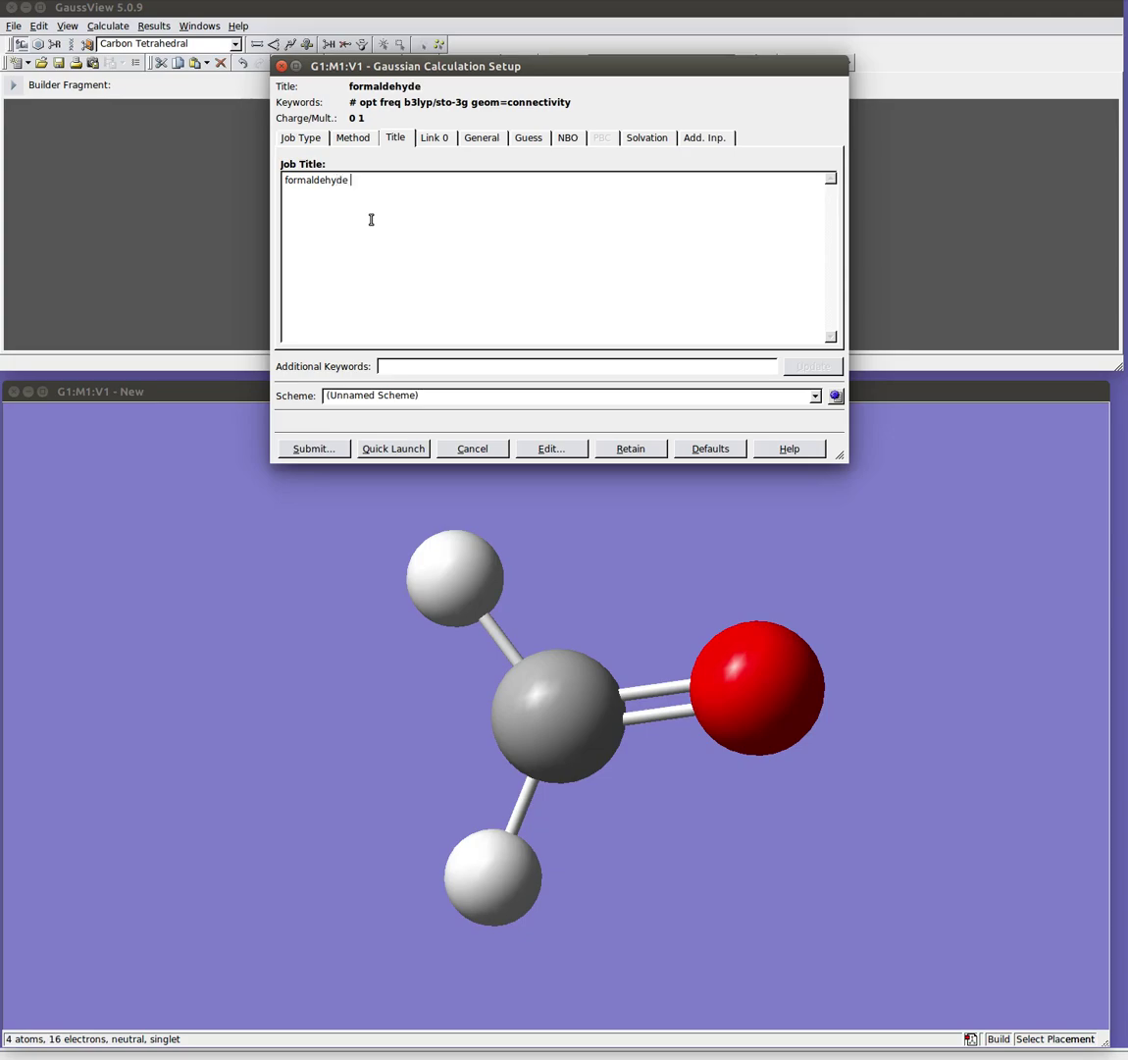
type("freq calc")
Step: In Link 0, specify a memory limit of 1 GB
left_click(429, 143)
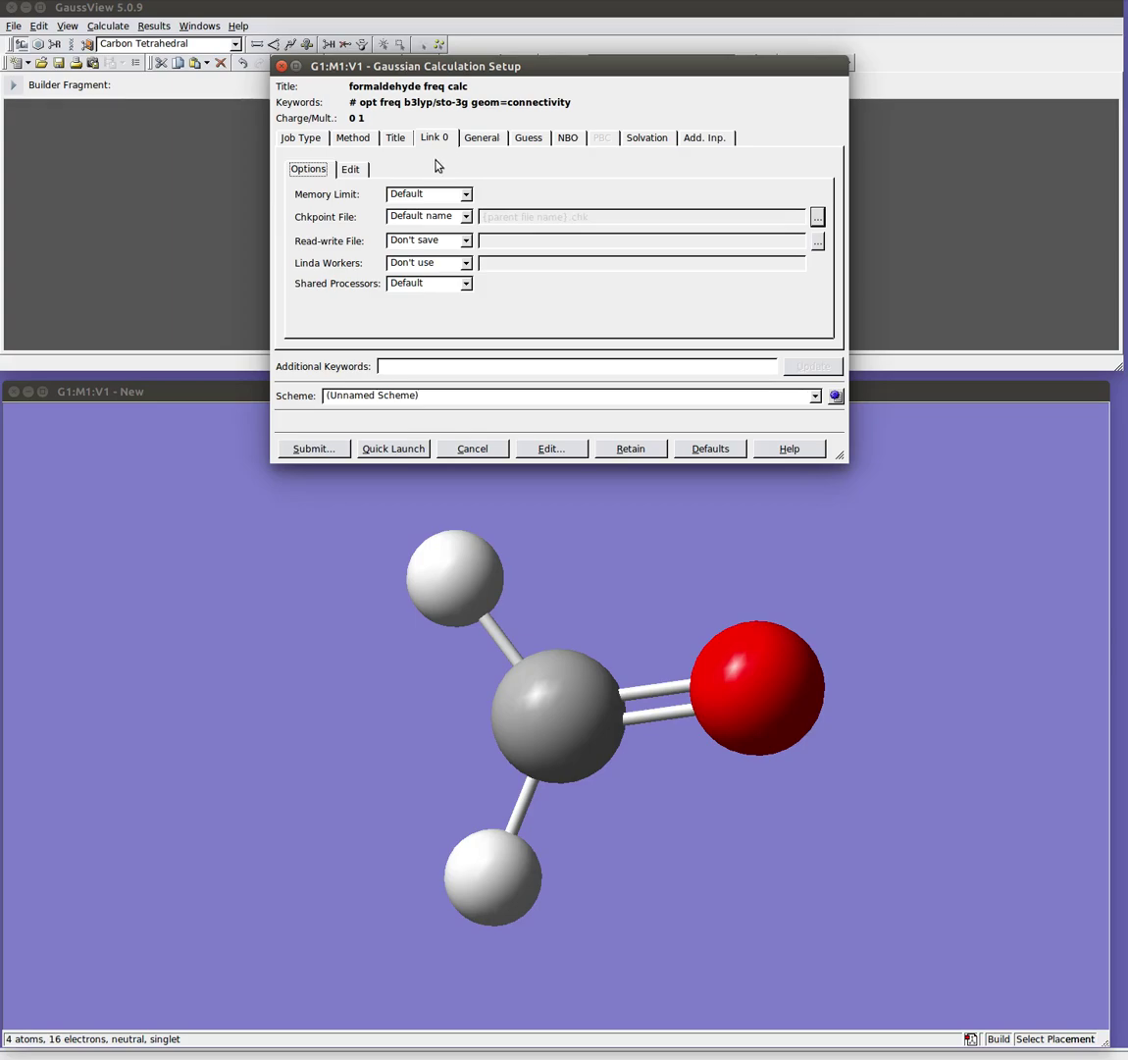
left_click(465, 194)
left_click(417, 224)
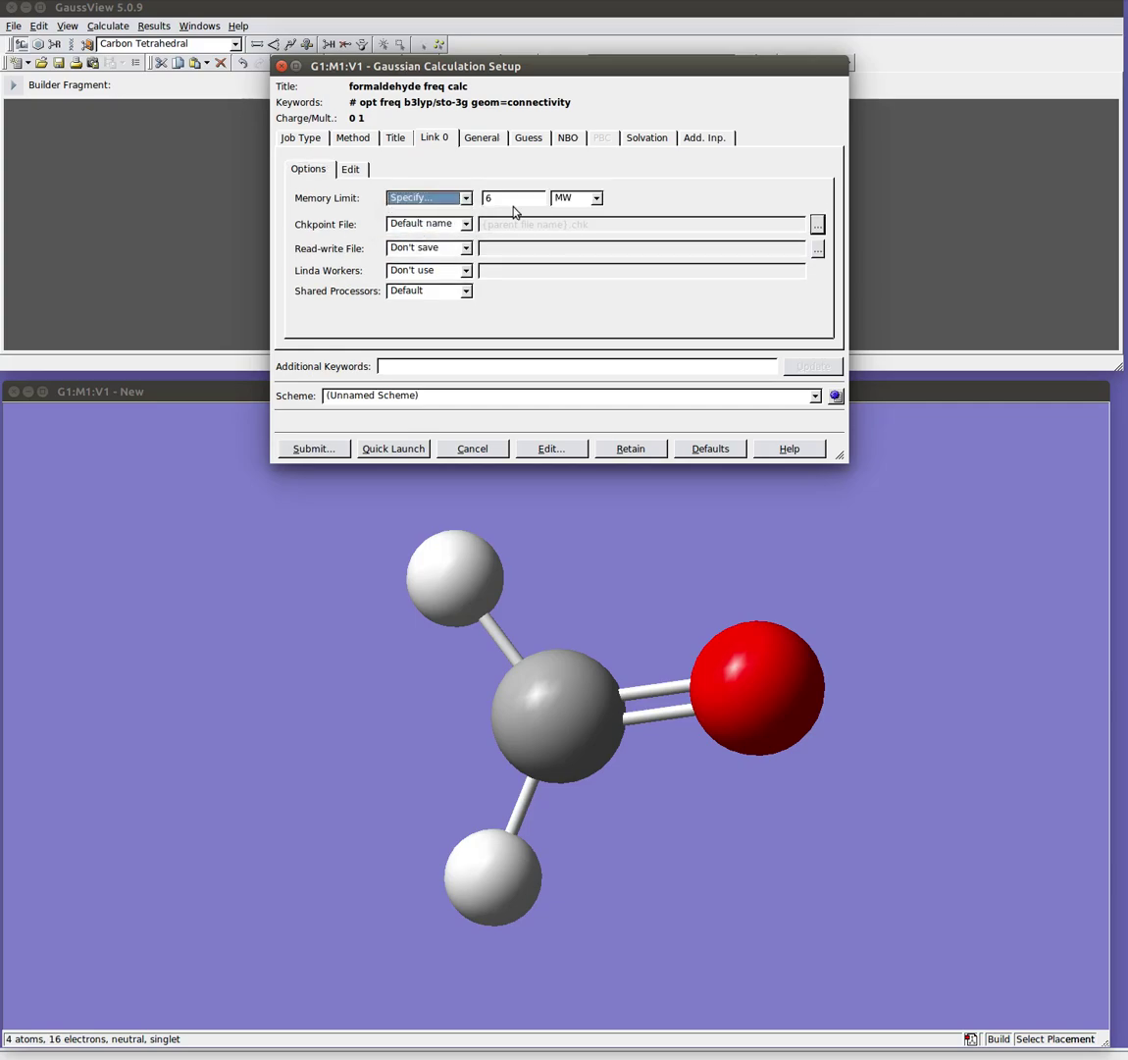
left_click(598, 198)
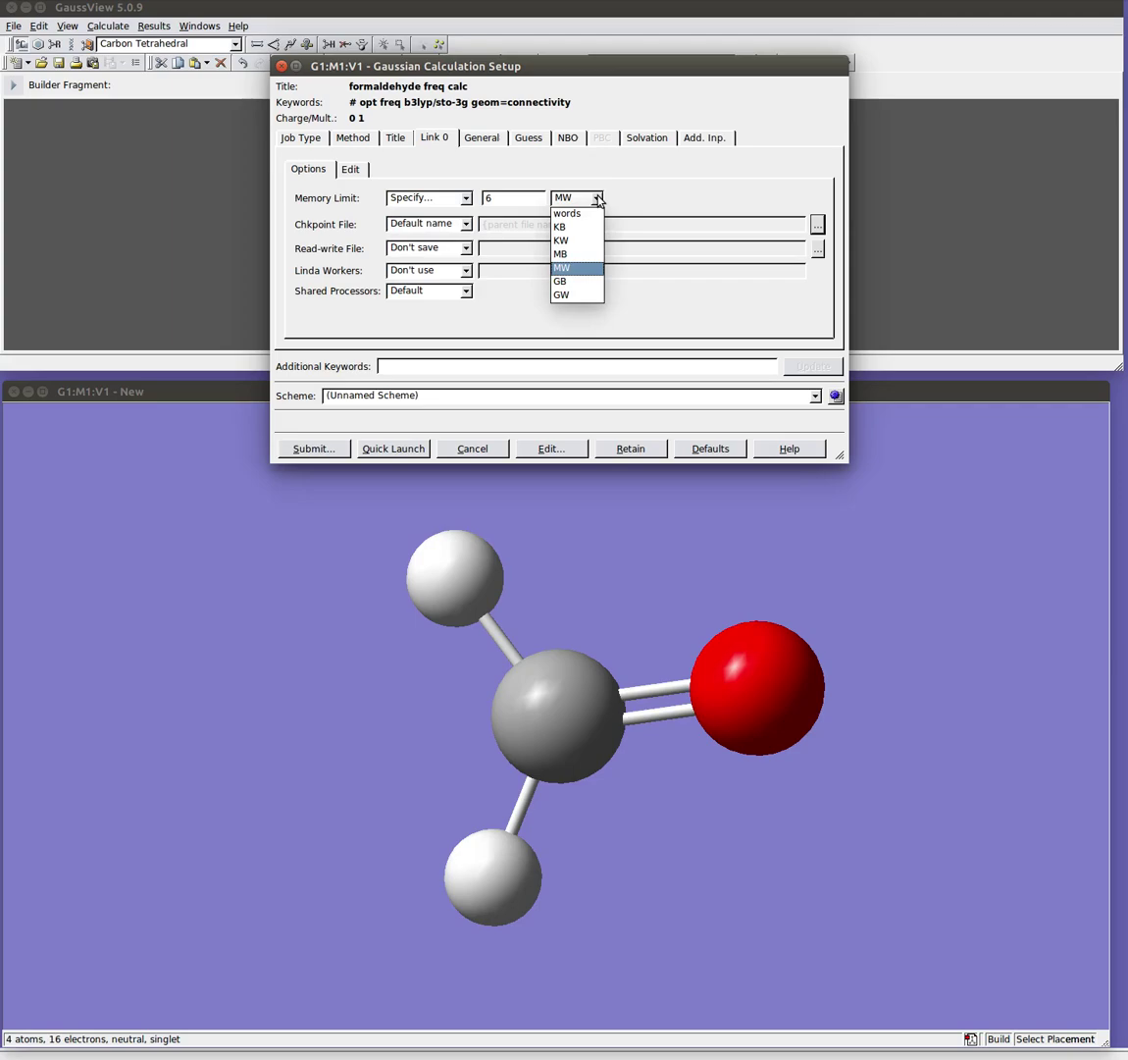
left_click(561, 283)
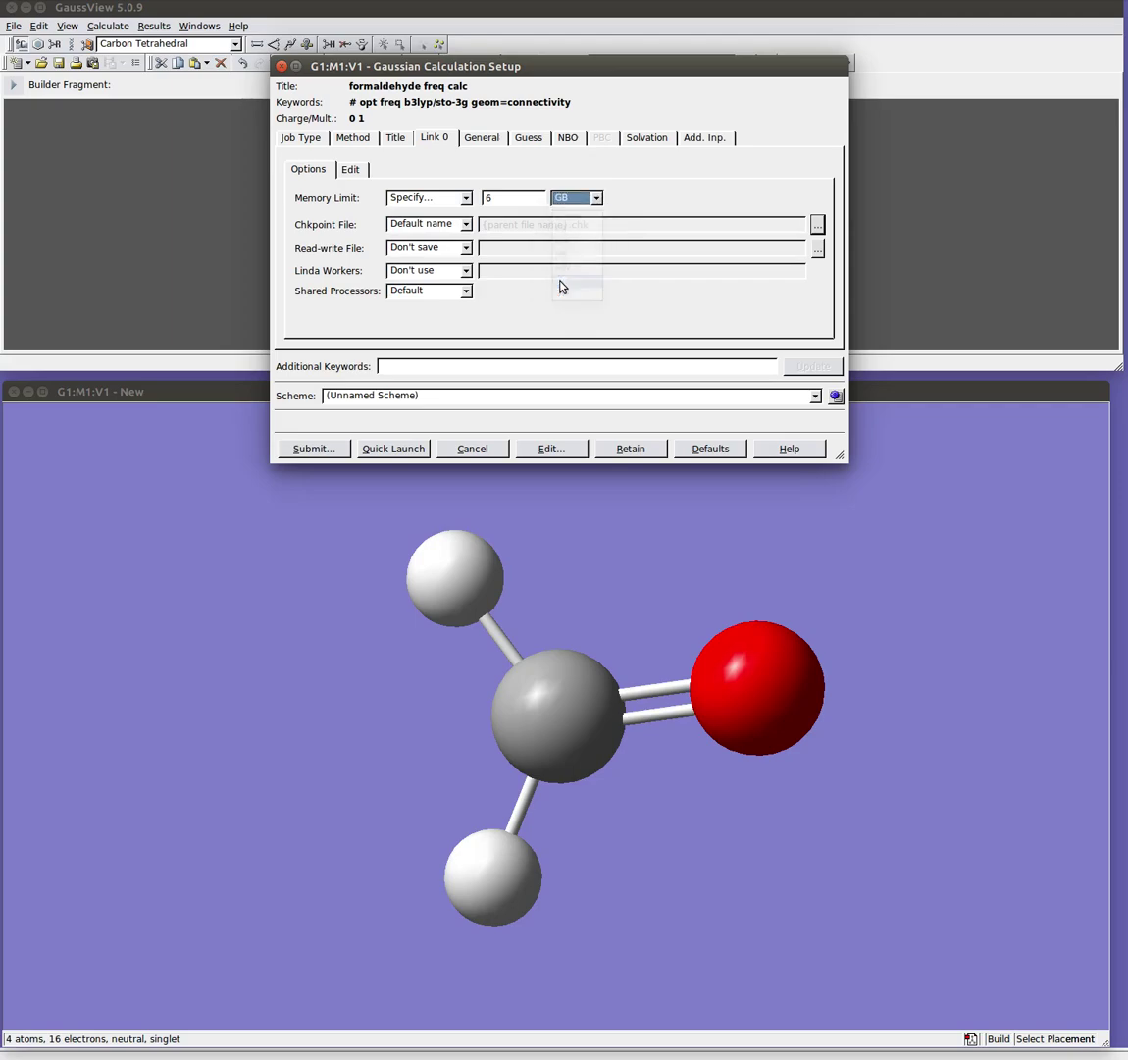
double_click(503, 197)
type("1")
Step: Specify 1 shared processor, after briefly entering 4
left_click(431, 299)
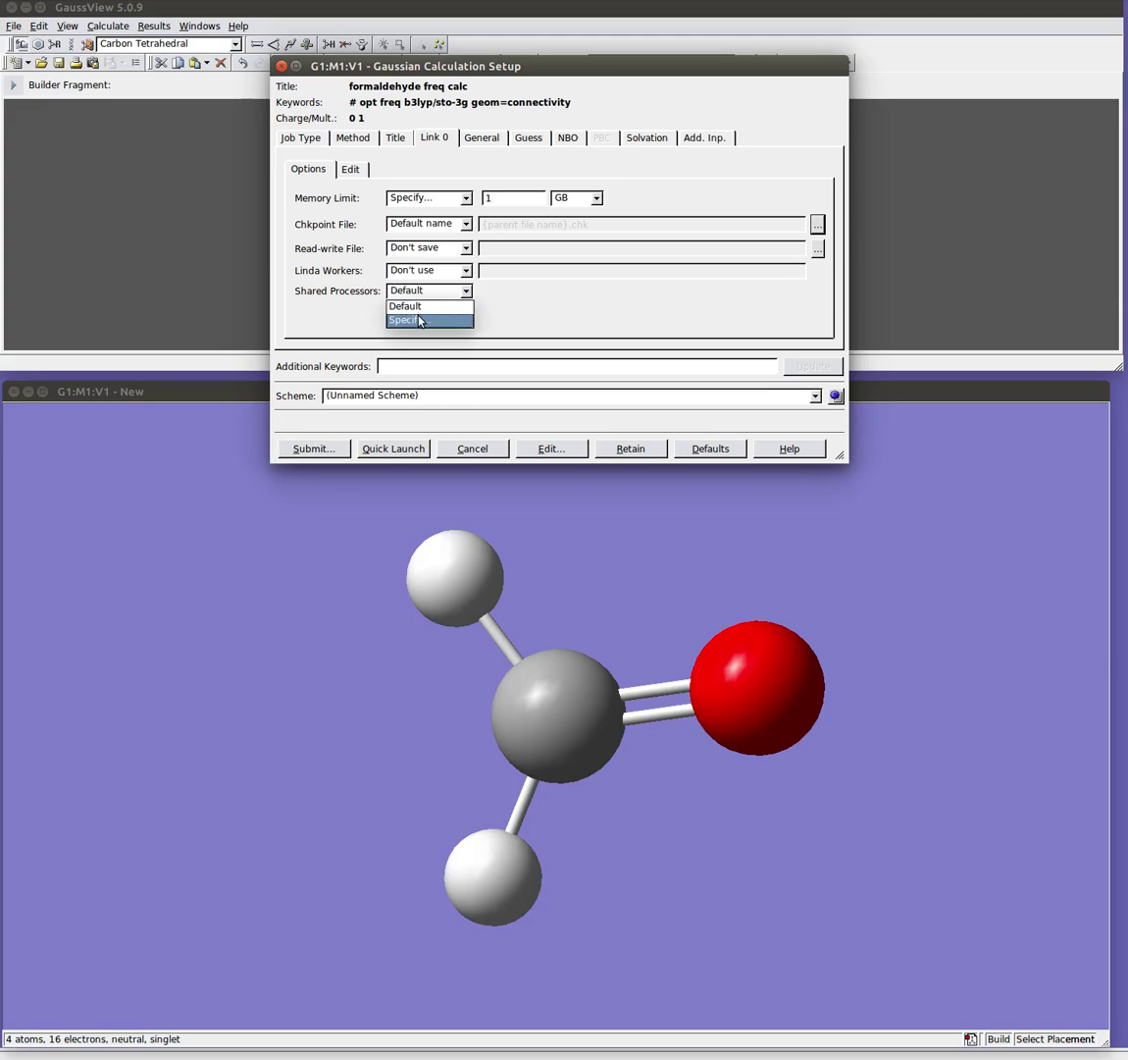
left_click(417, 321)
left_click(528, 291)
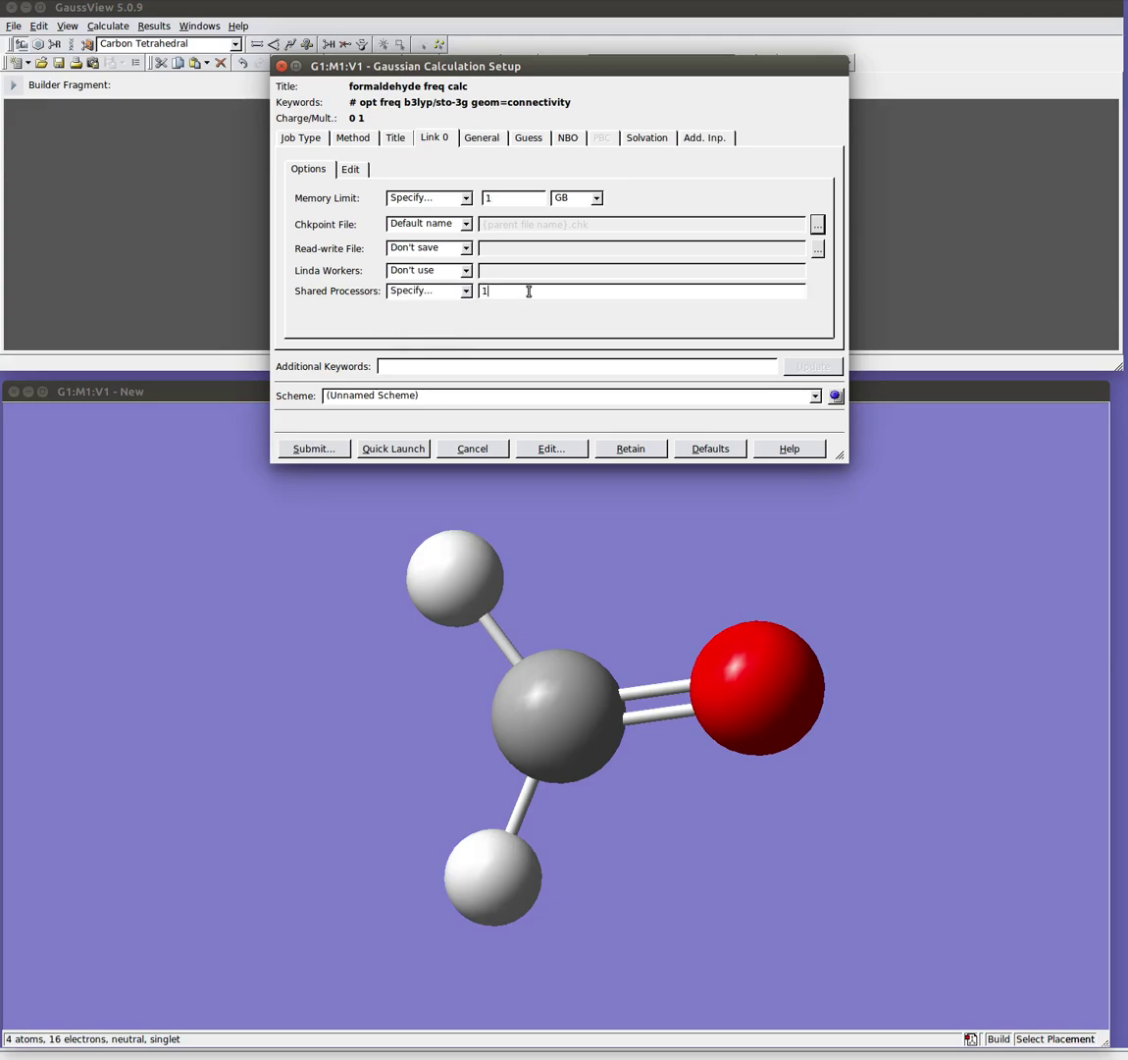
key("BackSpace")
type("4")
key("BackSpace")
type("1")
Step: Check the General options, leaving Write Connectivity checked and Additional Print unchecked
left_click(485, 141)
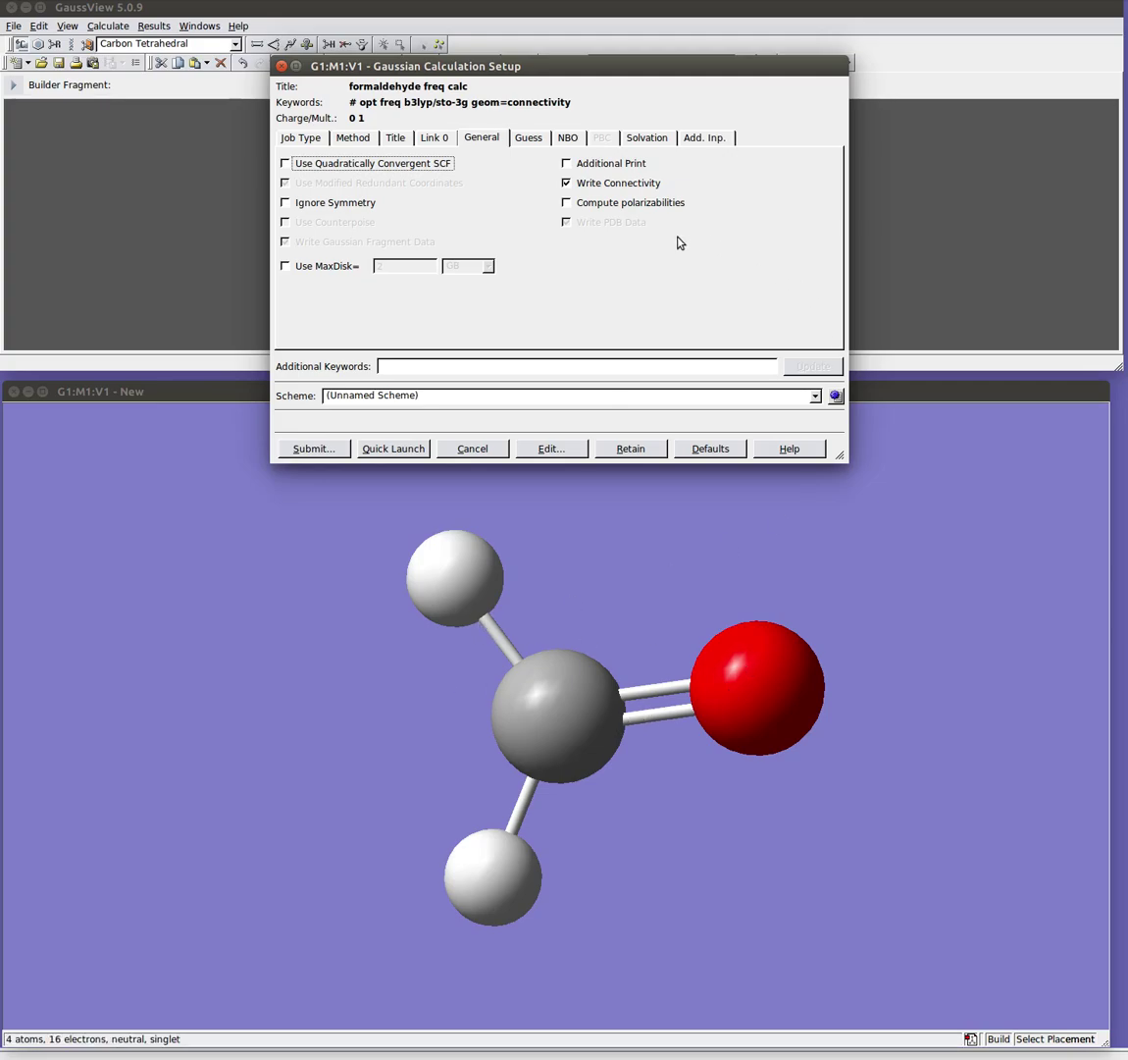
left_click(567, 184)
left_click(568, 184)
left_click(567, 164)
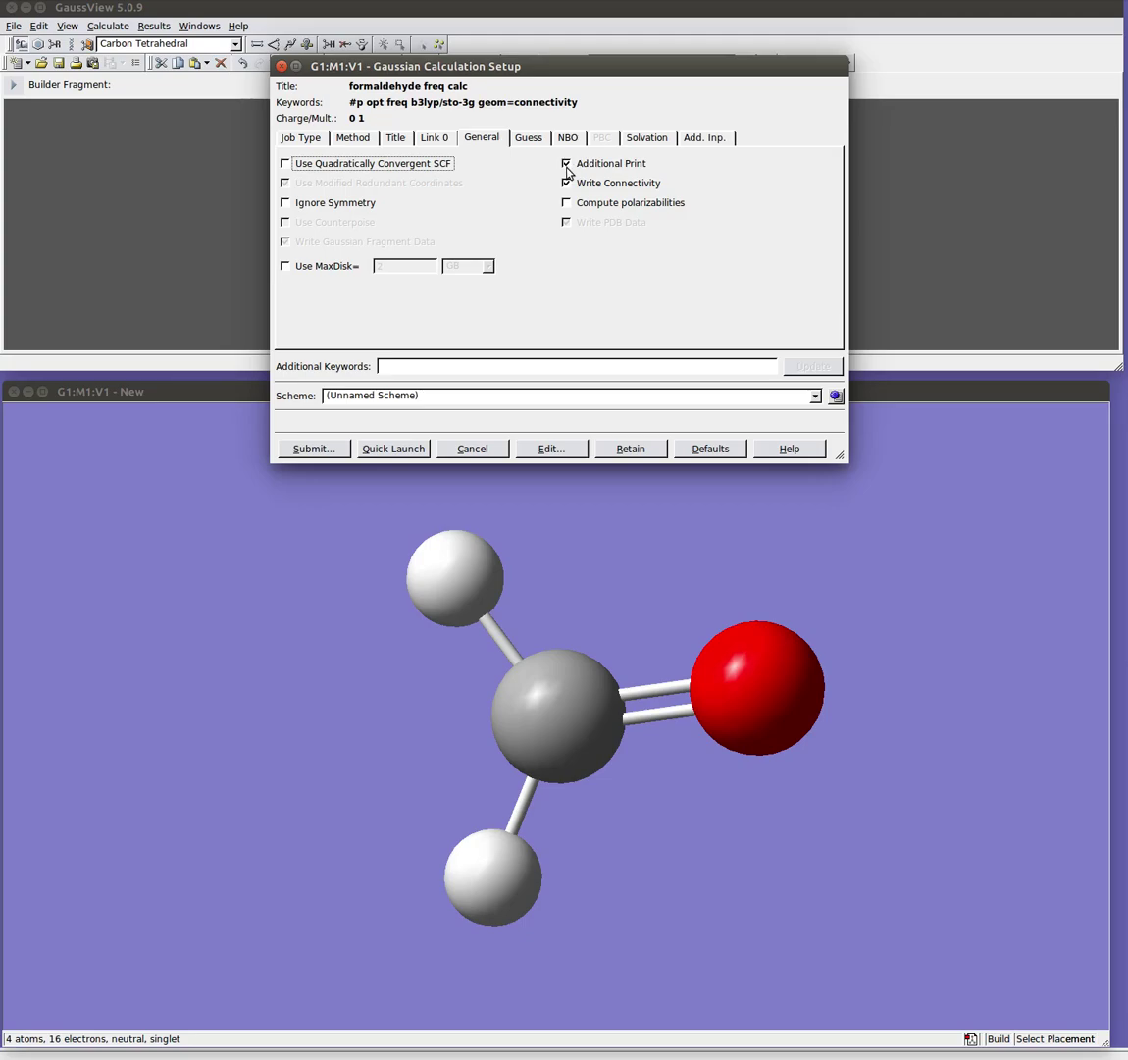
left_click(567, 167)
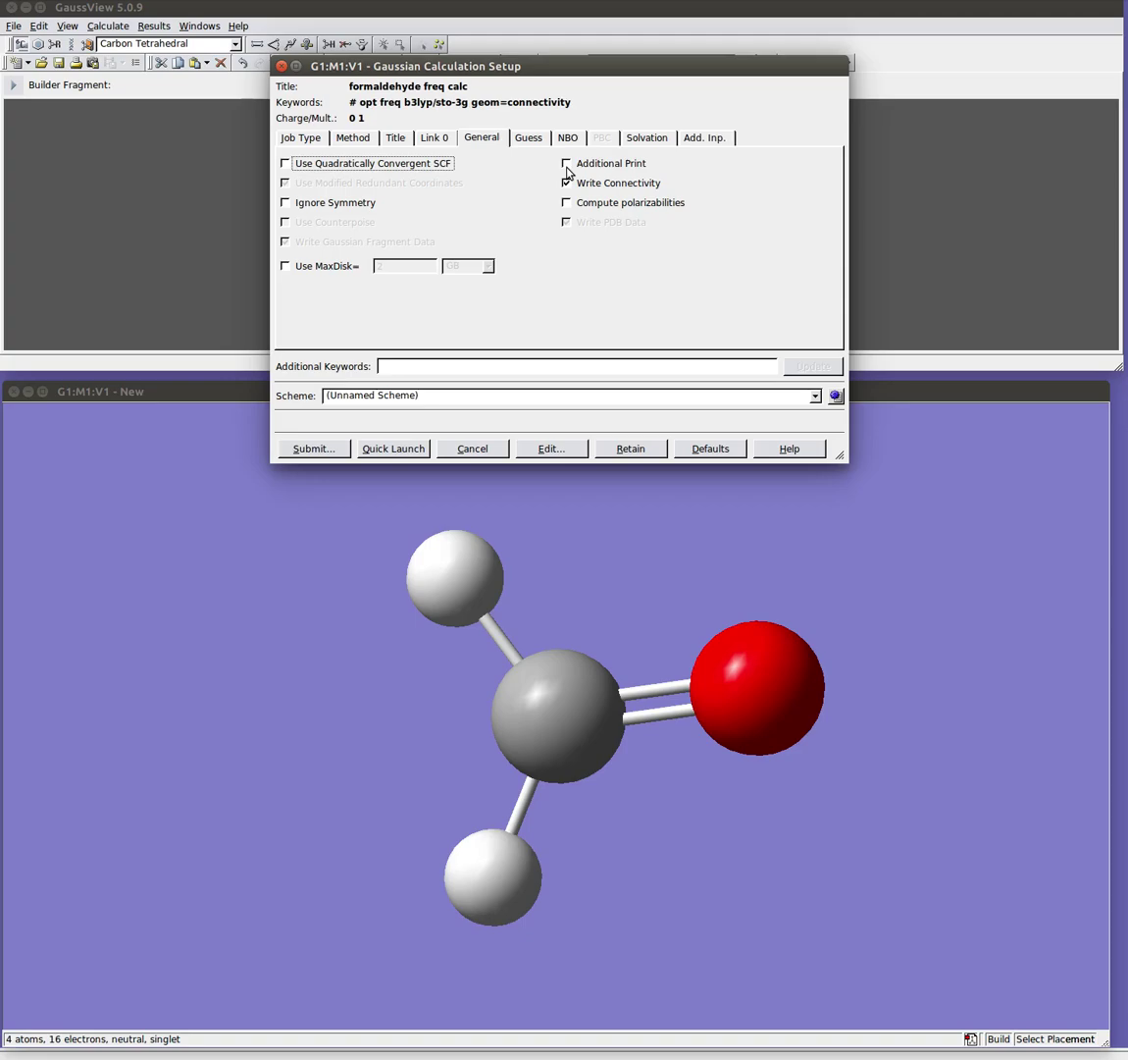
Step: Look over the unchanged Guess, NBO, Solvation and Add. Inp. pages, then begin editing additional keywords
left_click(521, 147)
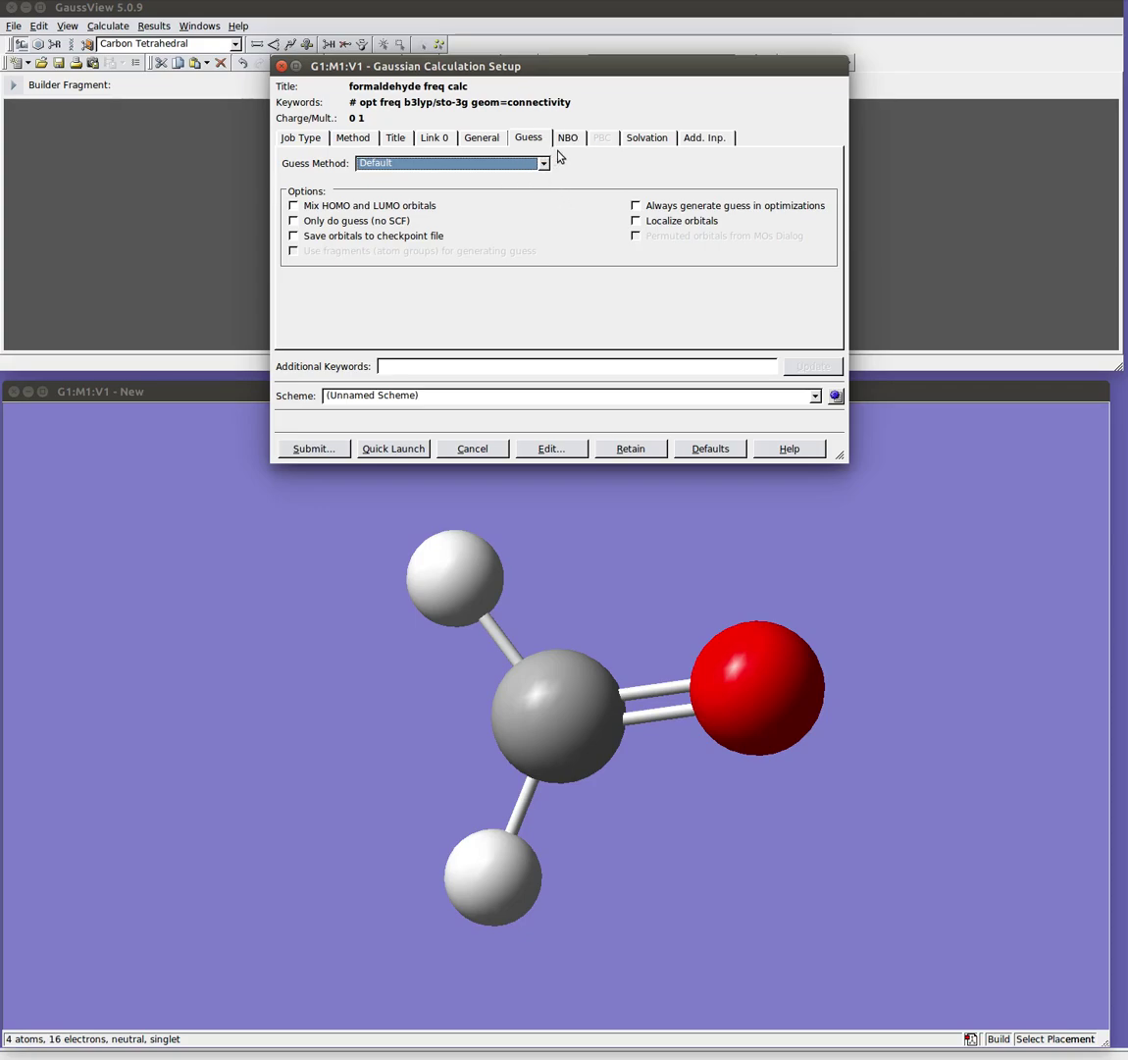
left_click(565, 138)
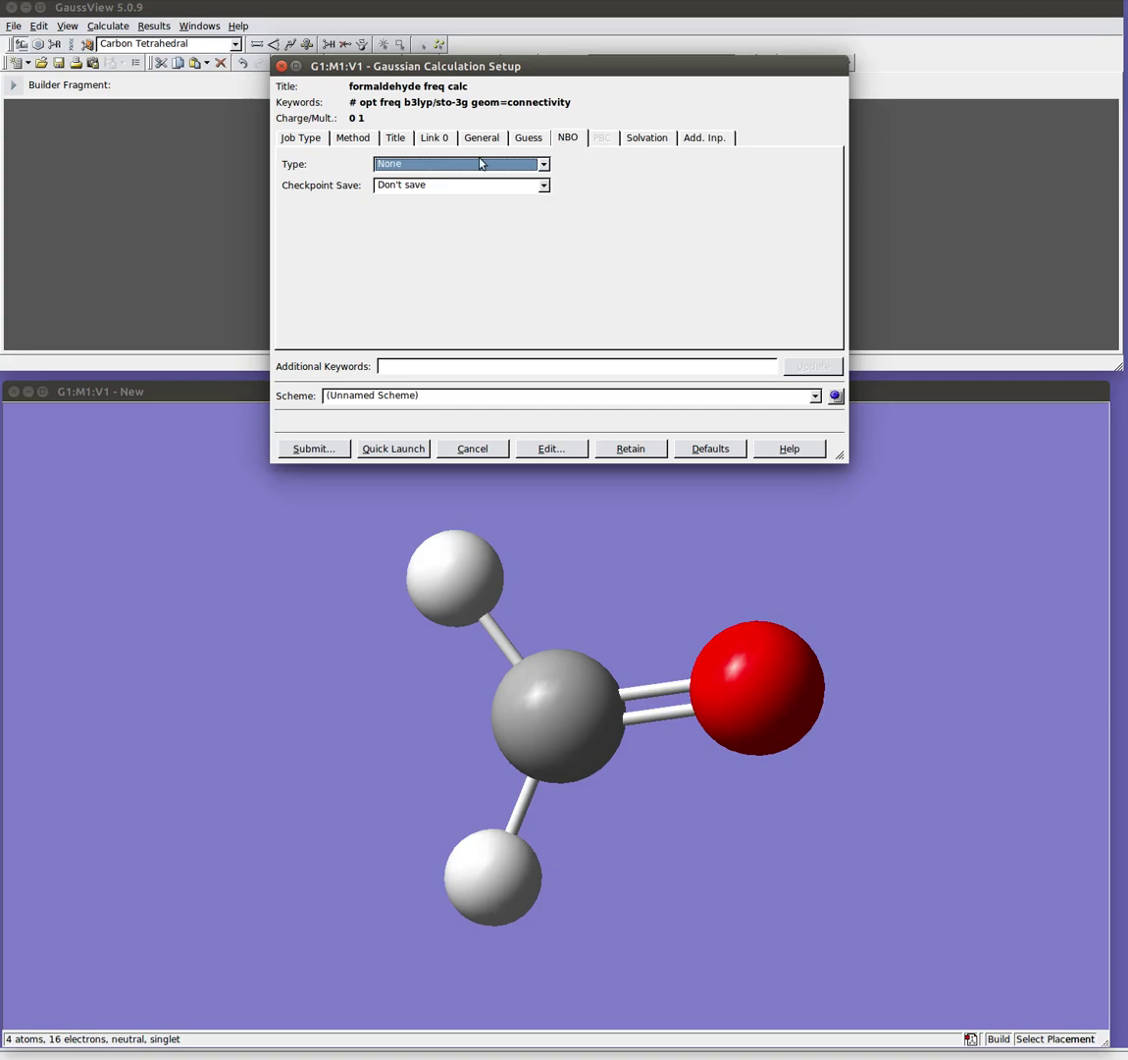
left_click(658, 143)
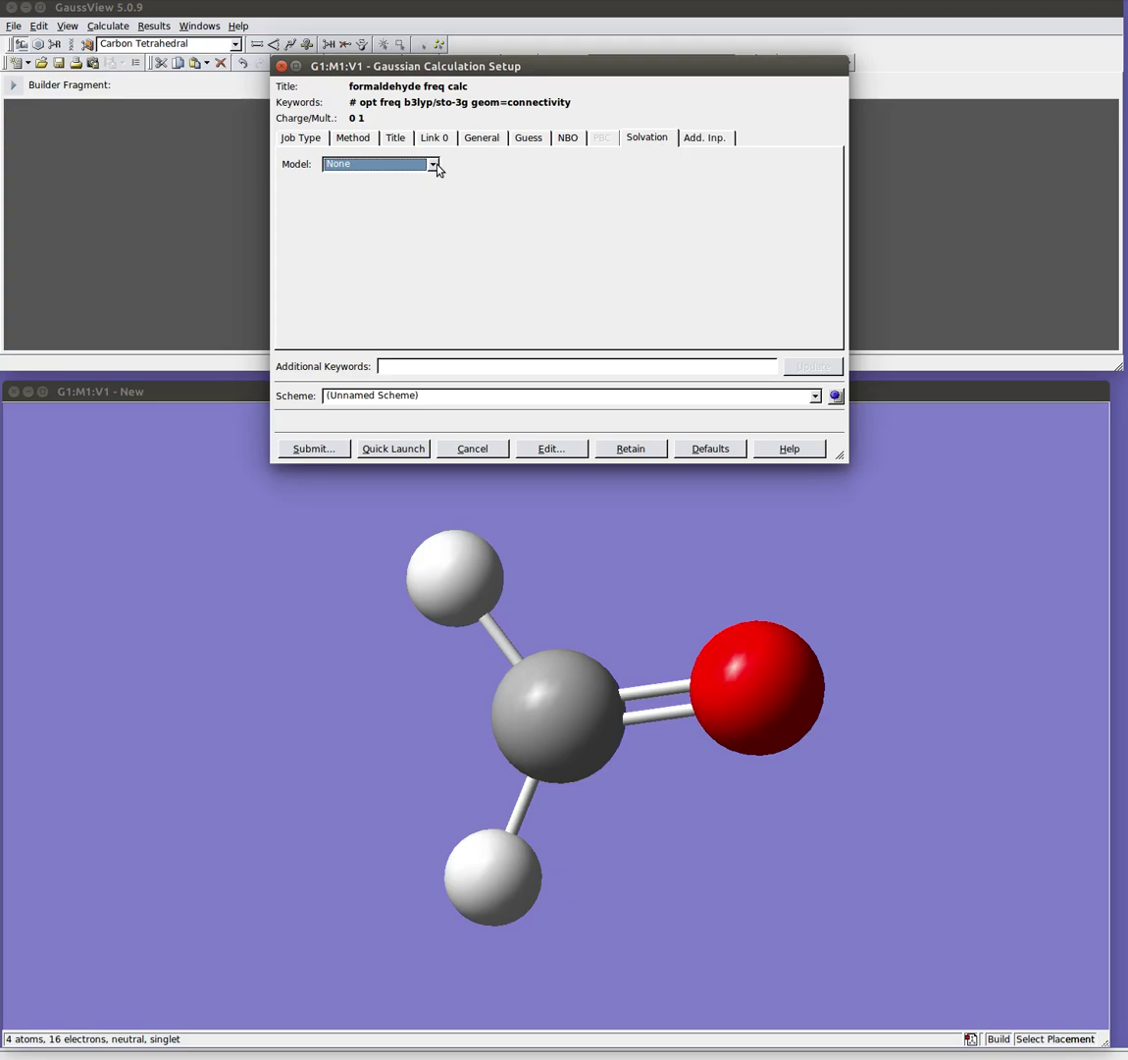
left_click(690, 139)
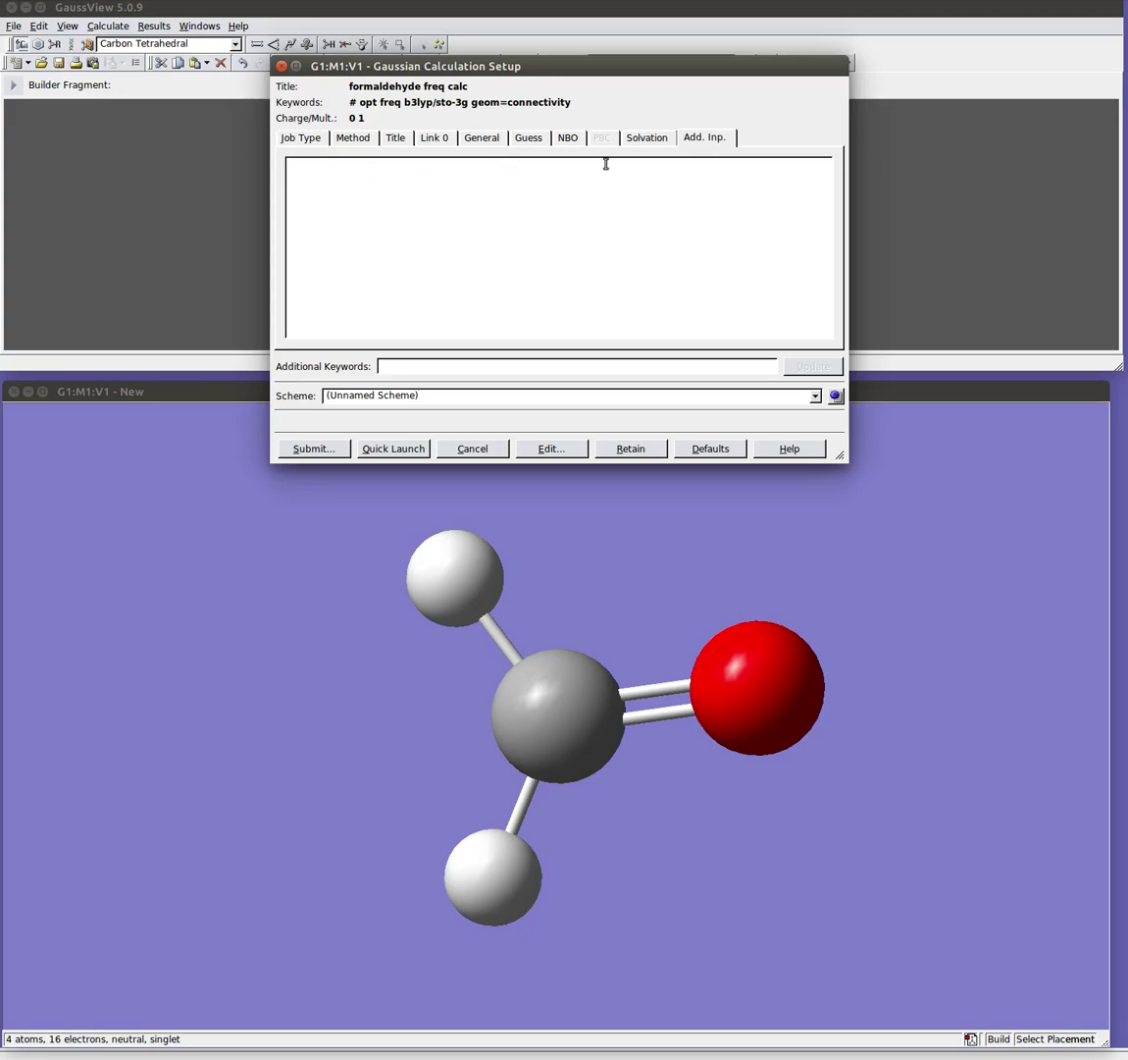
left_click(393, 368)
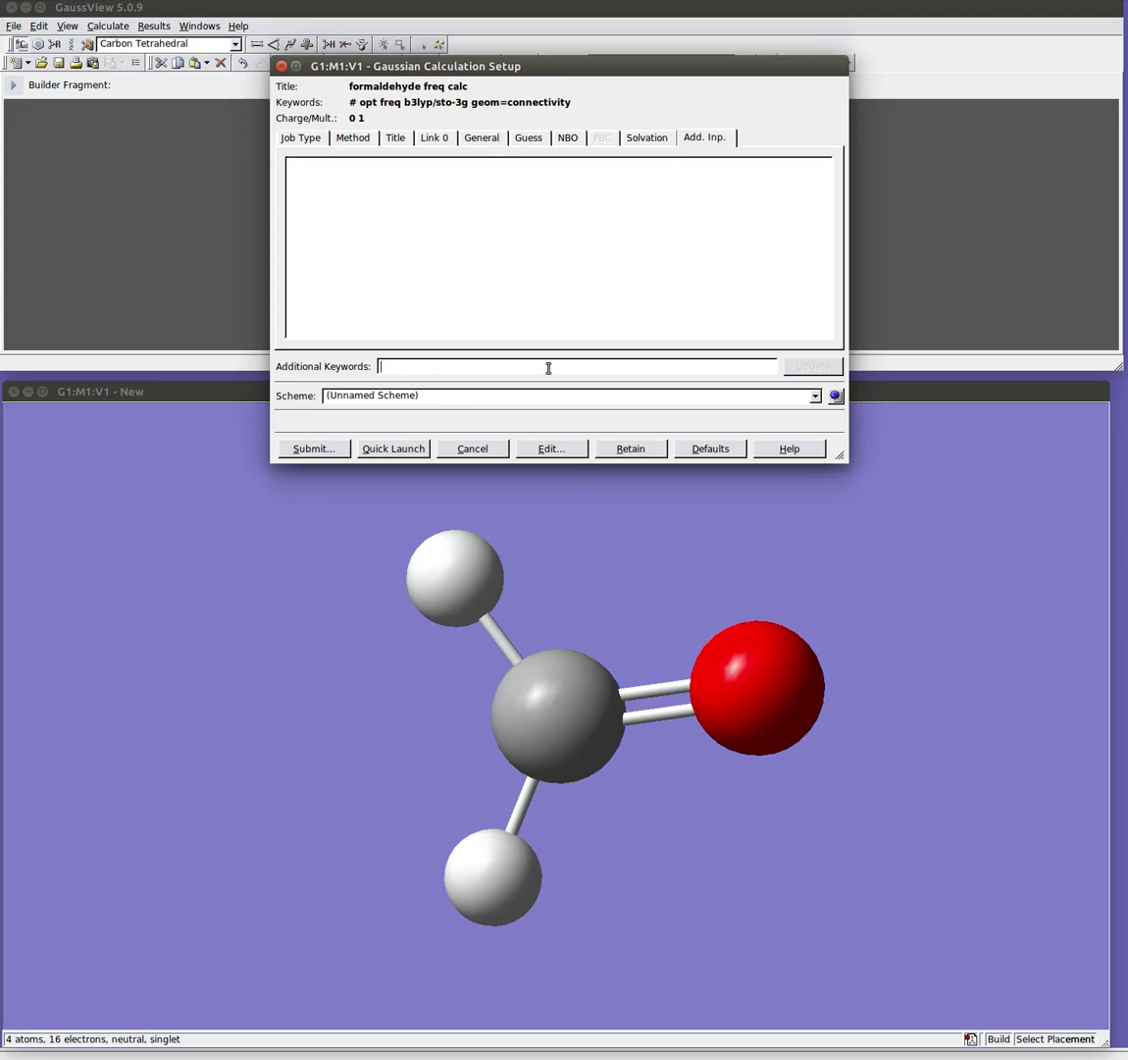
Step: Save the input as test.gjf in the test folder so it opens in vi
left_click(547, 455)
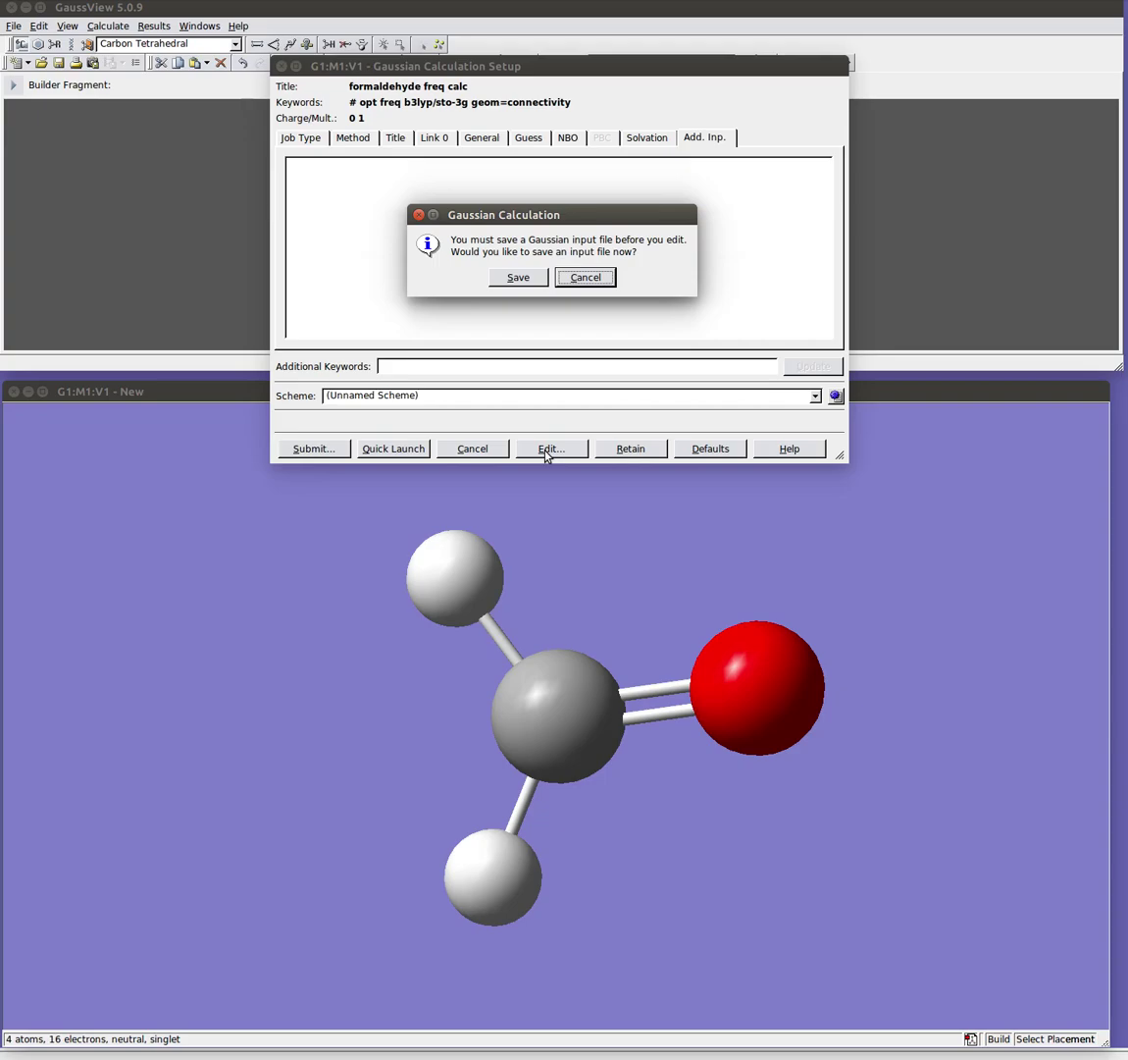
left_click(520, 277)
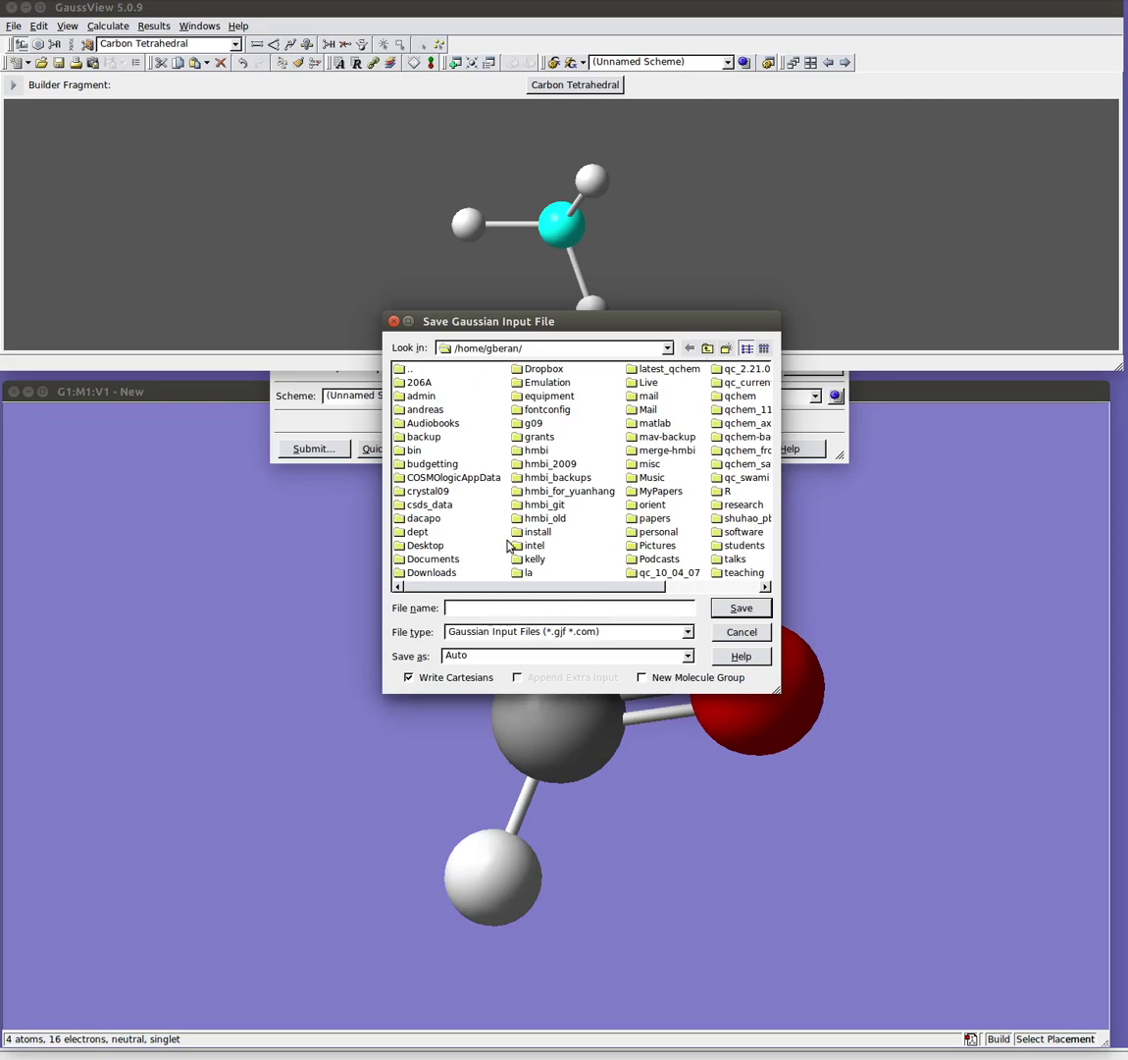
type("test")
key("Return")
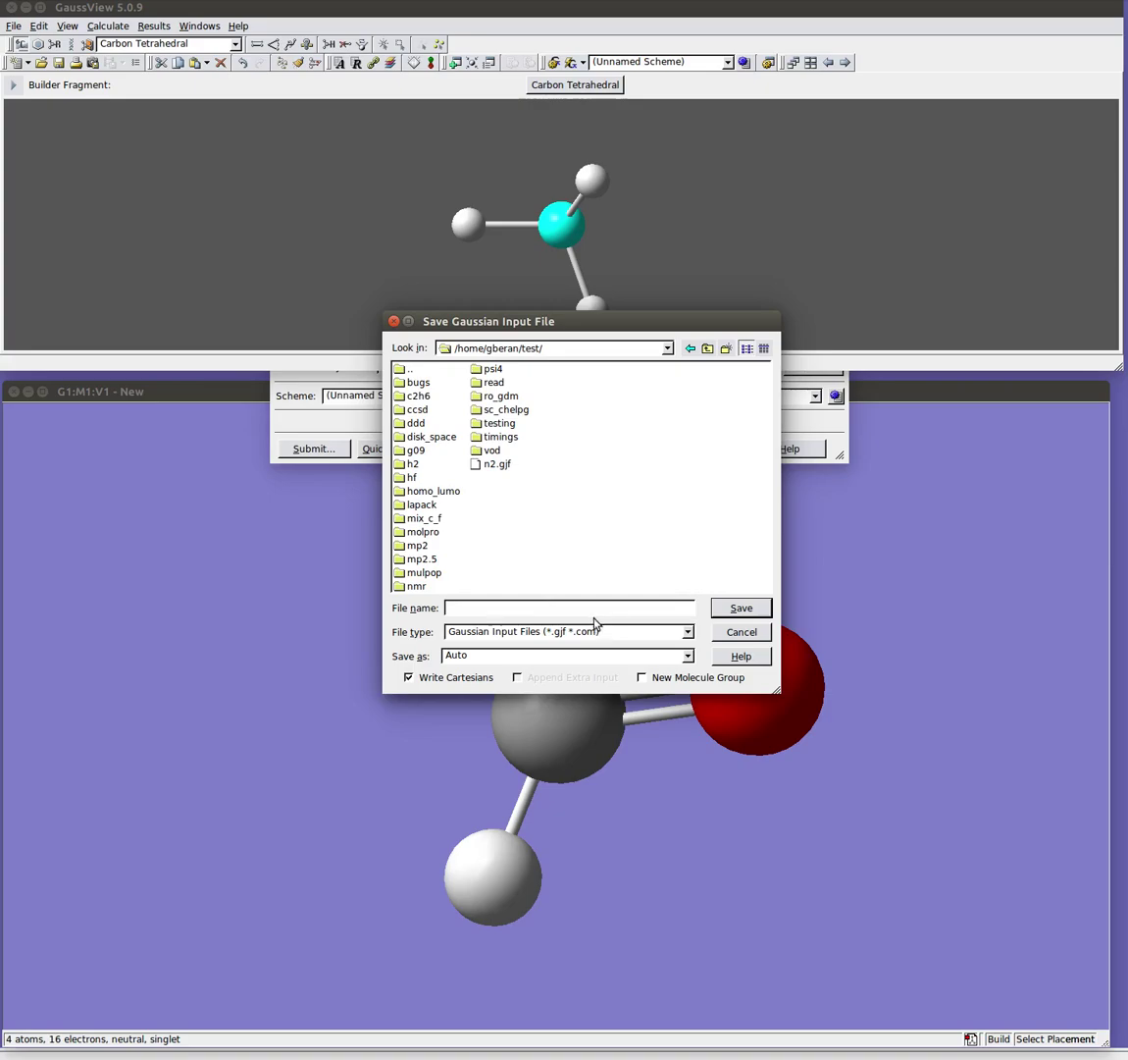
type("t")
type("t.gjf")
key("Return")
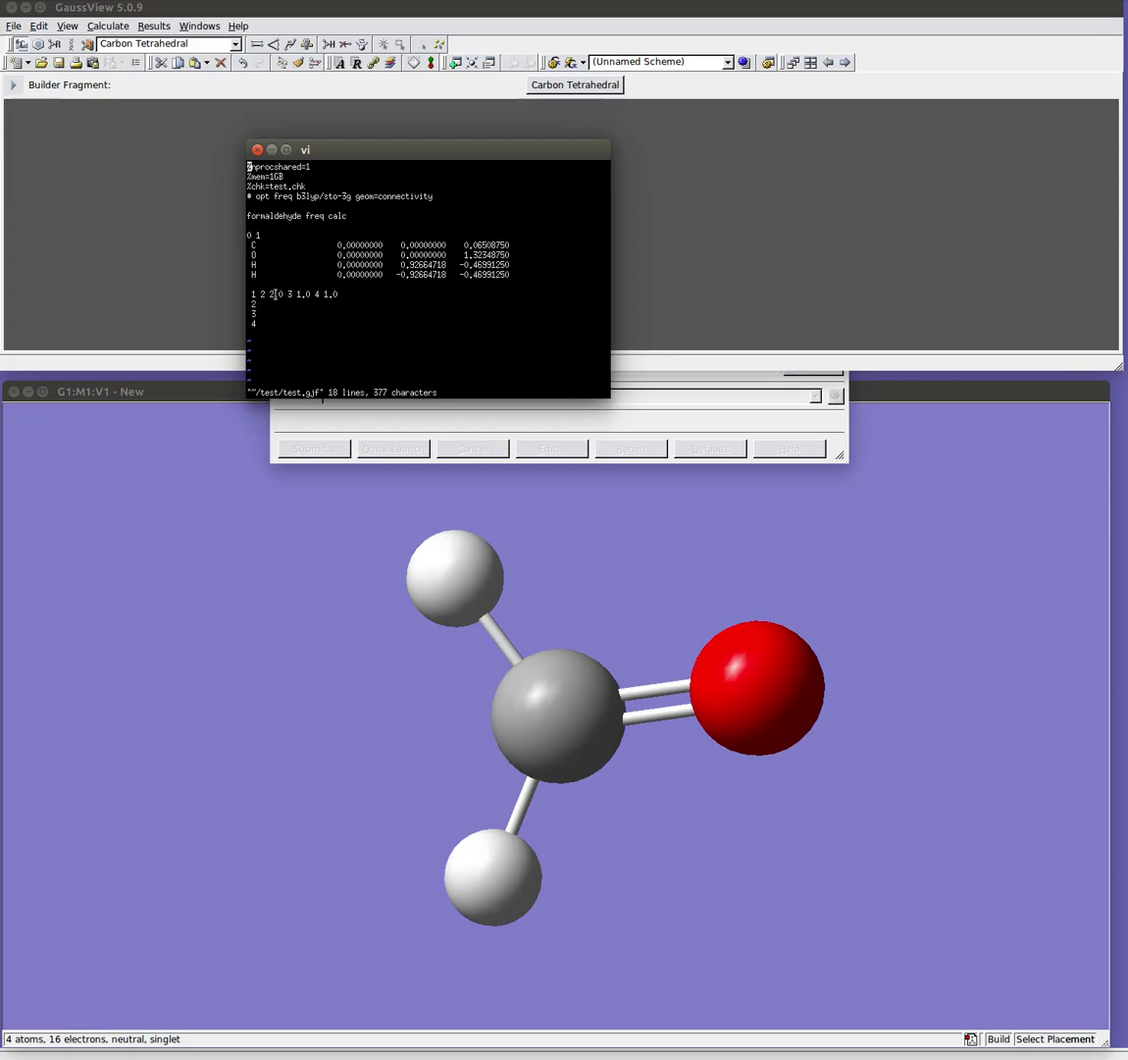
Step: Check the C=O bond order 2.0 in test.gjf, then save and quit vi with :wq
left_click_drag(270, 295, 285, 295)
left_click(312, 299)
type(":")
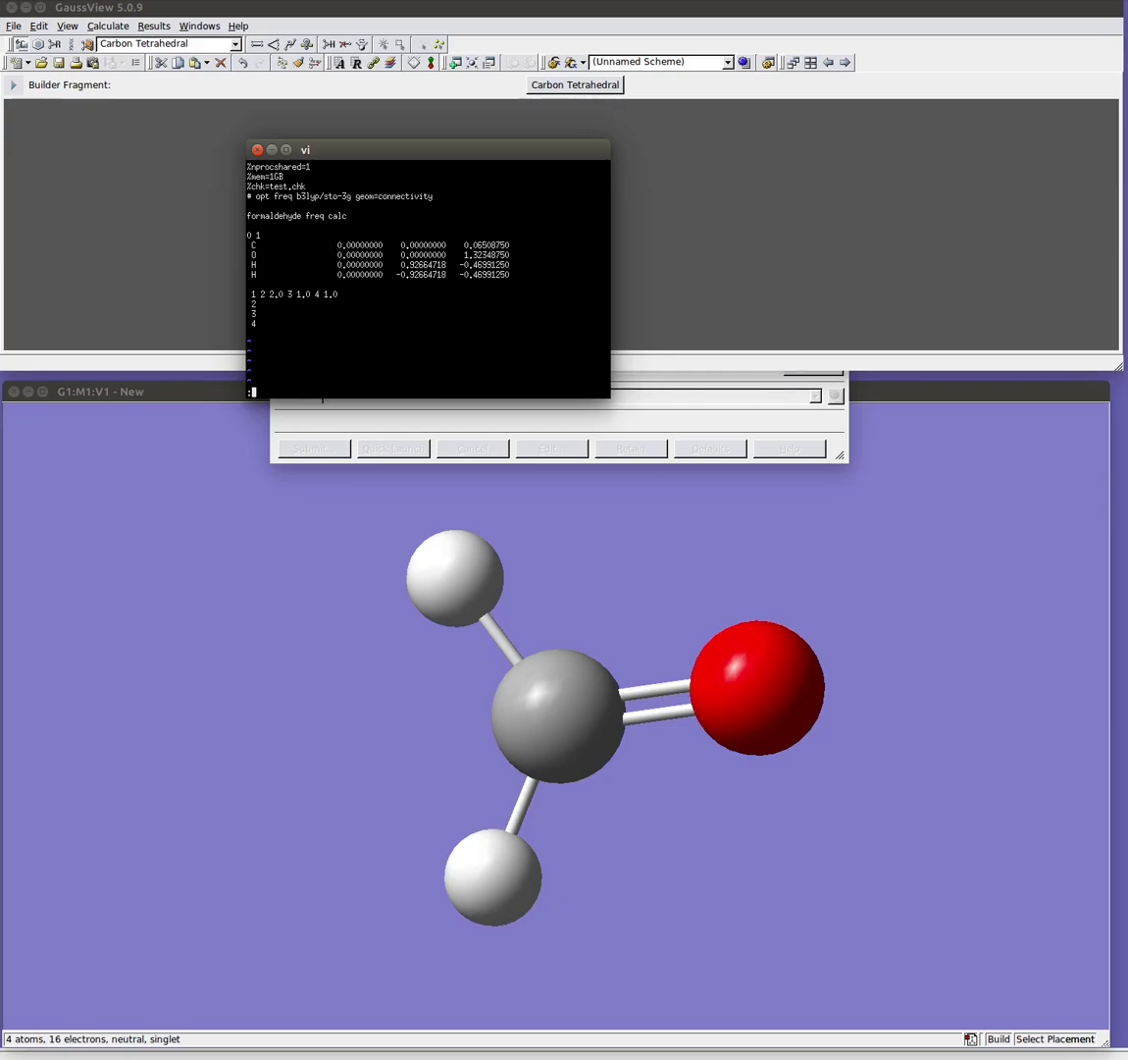
type("wq")
key("Return")
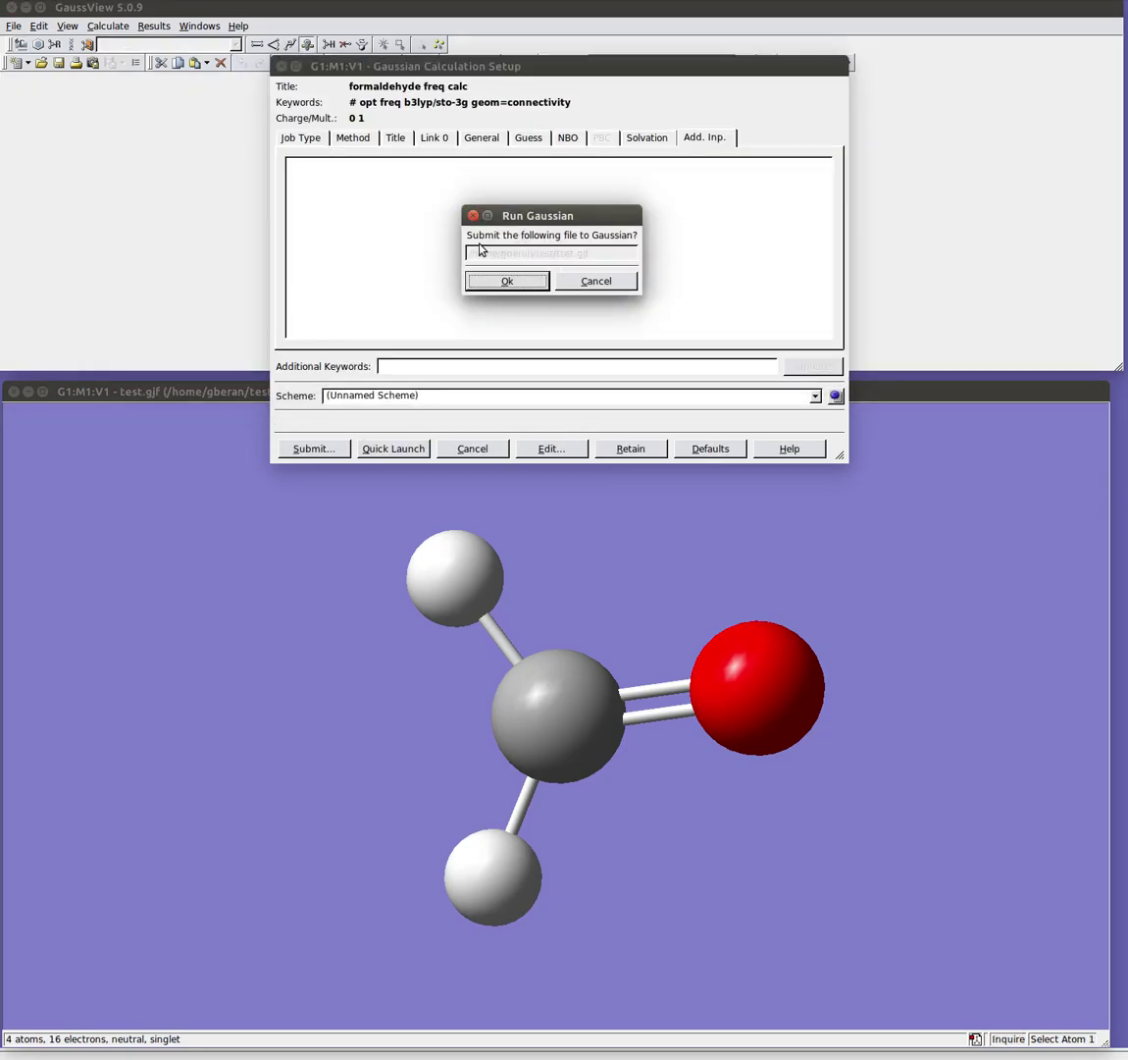
Step: Submit test.gjf to Gaussian and wait for the Job Completed dialog
left_click(516, 284)
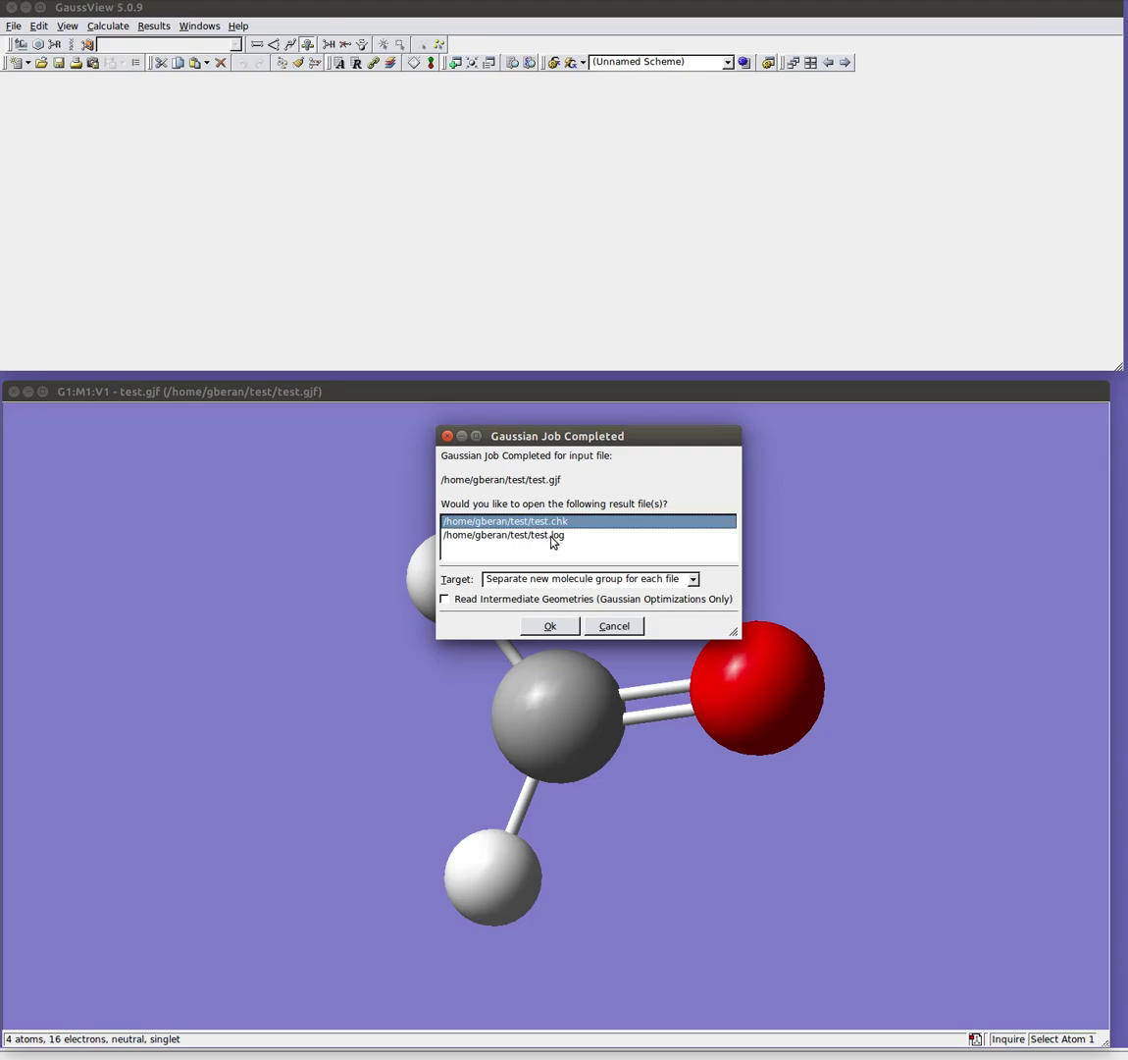
Step: Open test.log in a new window, move it left and rotate formaldehyde to show the C=O bond
left_click(554, 536)
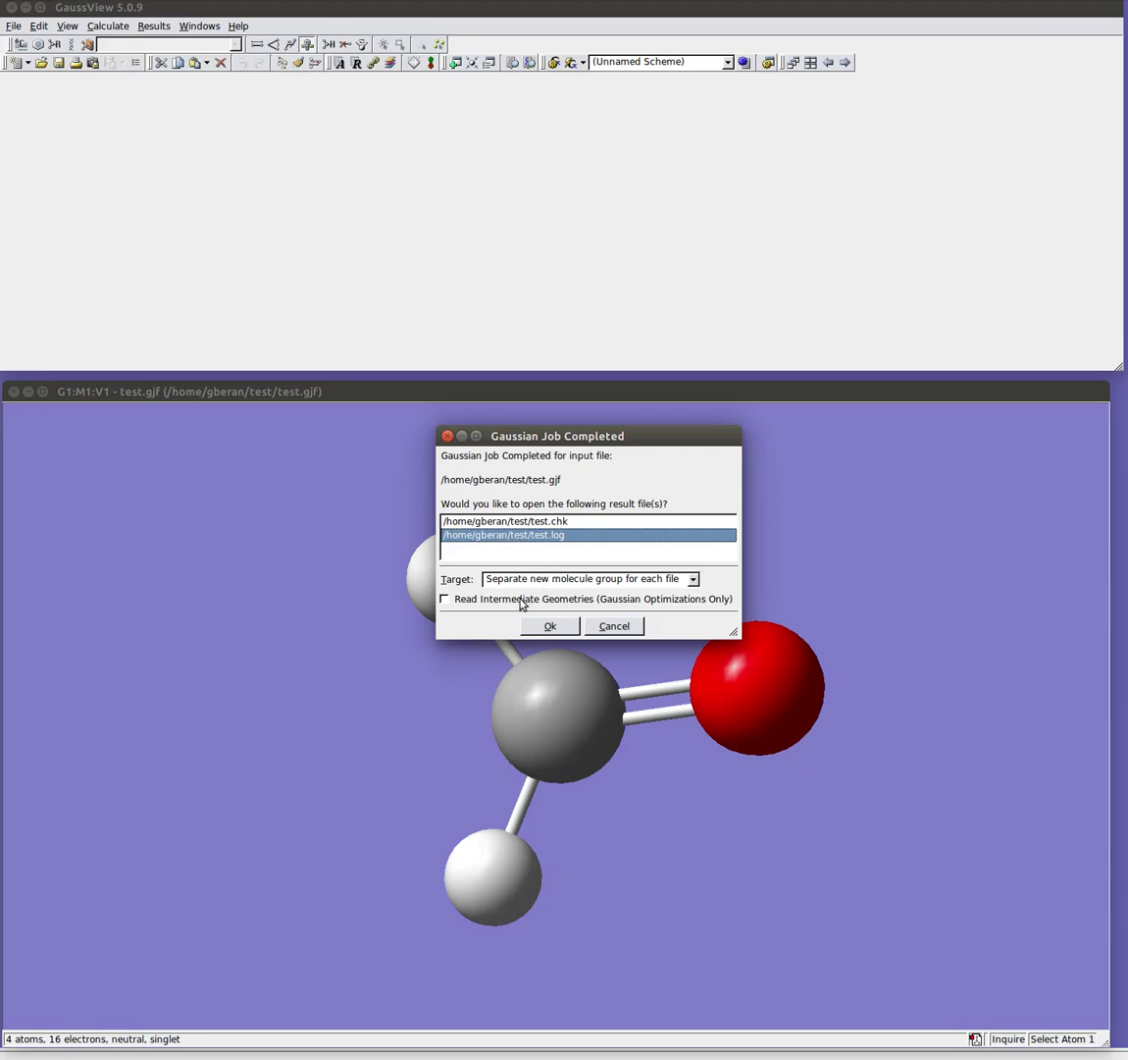
left_click(549, 627)
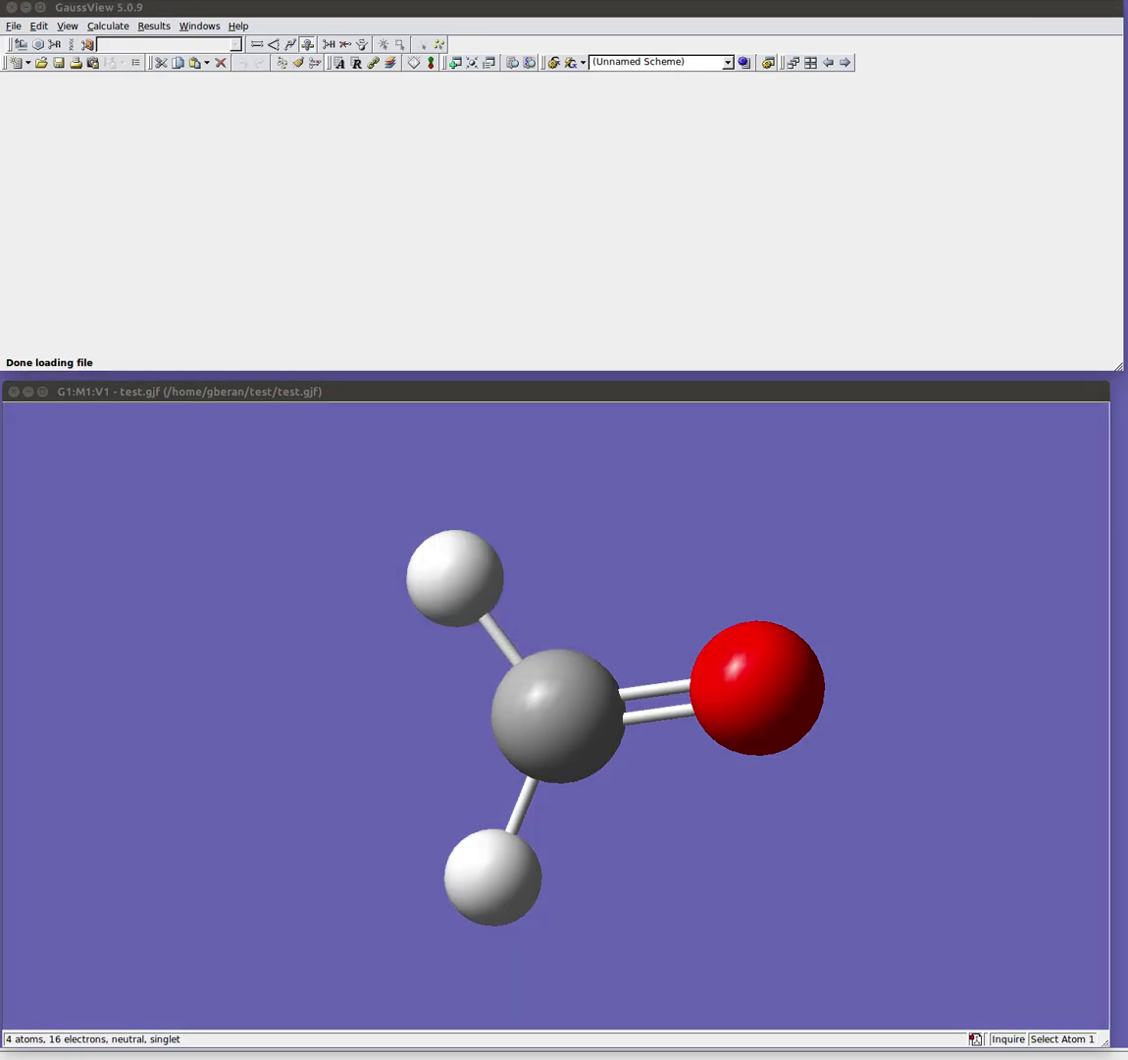
left_click_drag(979, 236, 159, 352)
left_click_drag(280, 746, 368, 746)
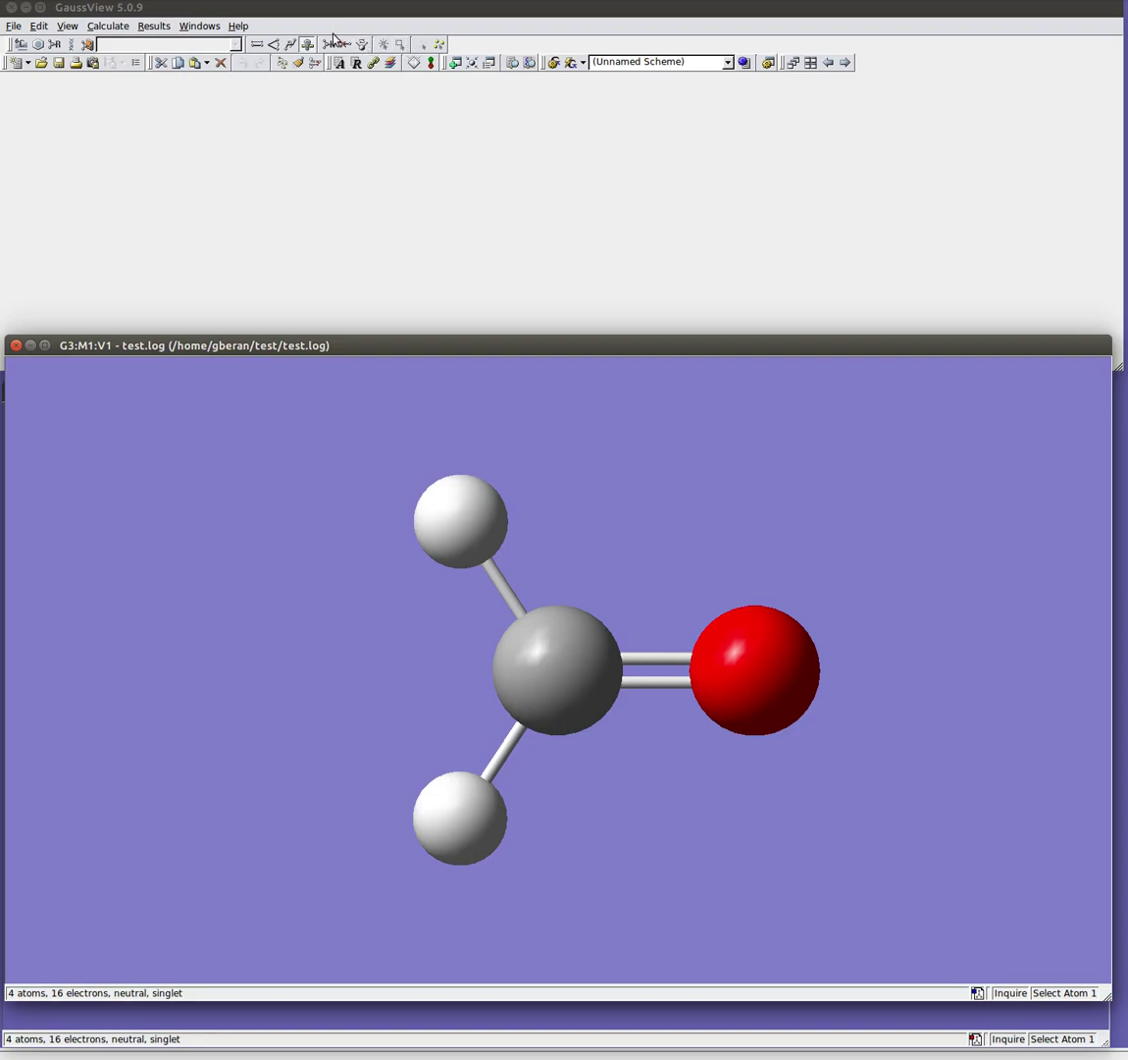
Step: Show the Results Summary for test.log and enlarge it to reveal energy, dipole and symmetry
left_click(153, 27)
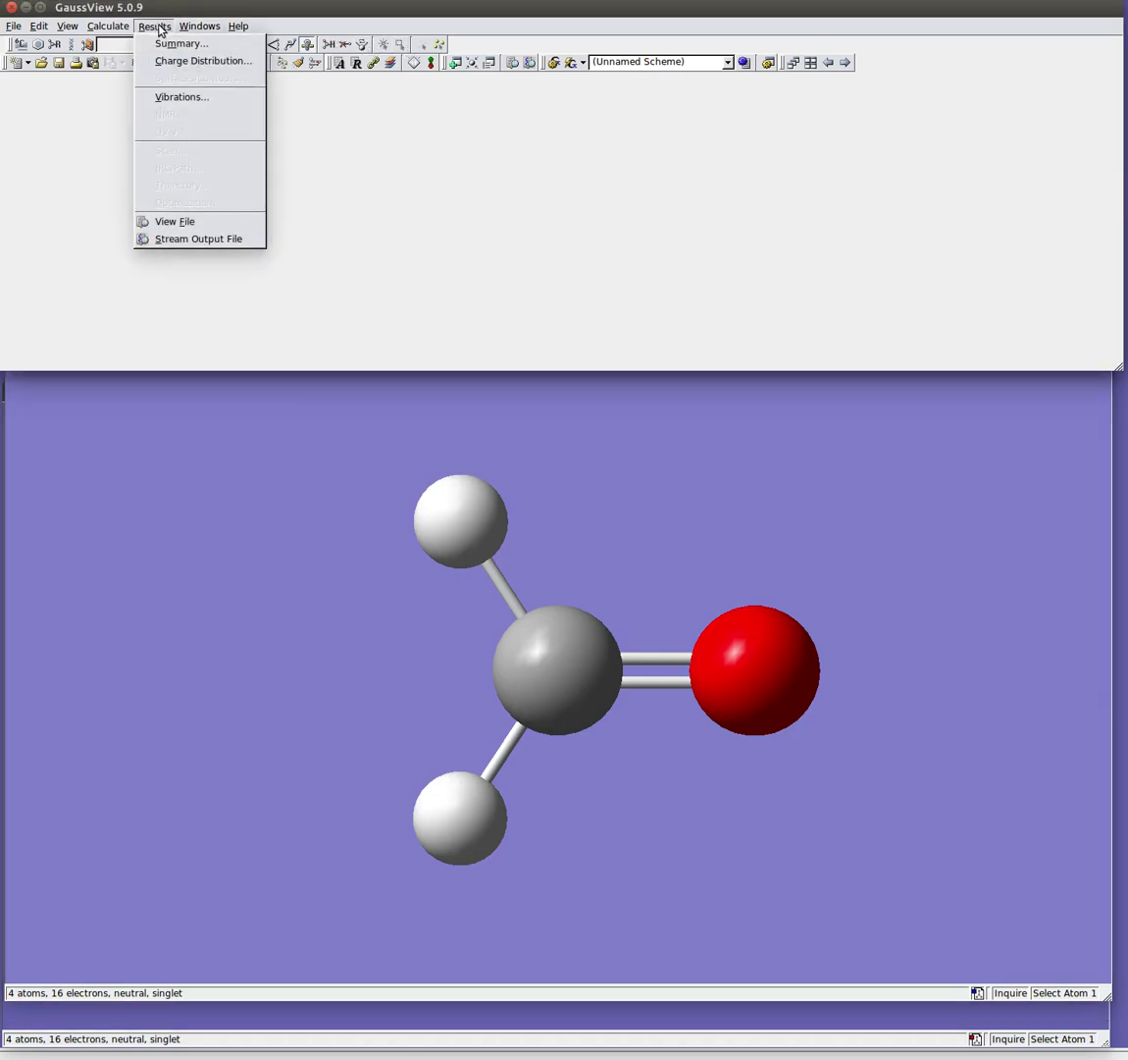
left_click(163, 45)
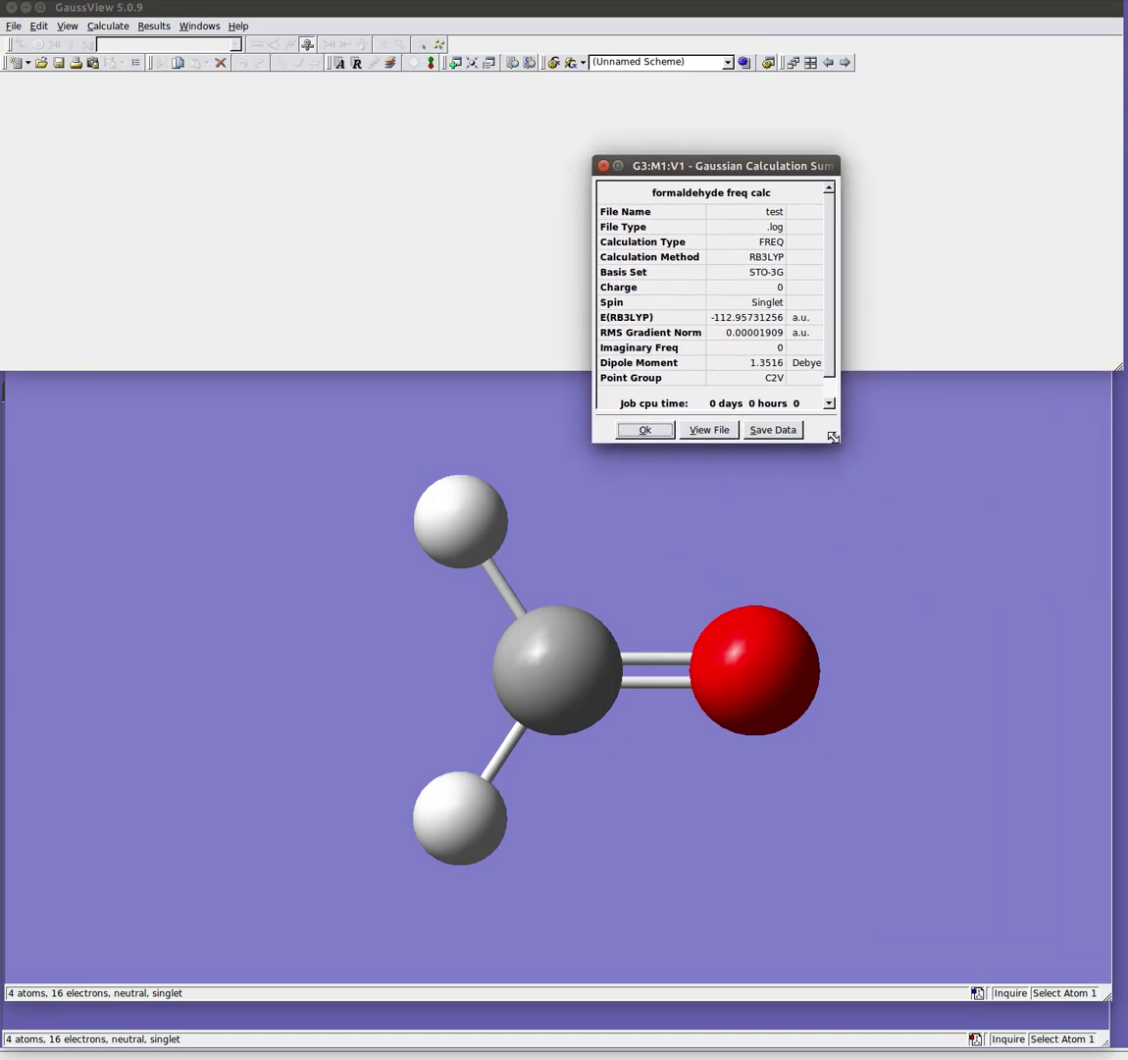
left_click_drag(839, 443, 888, 577)
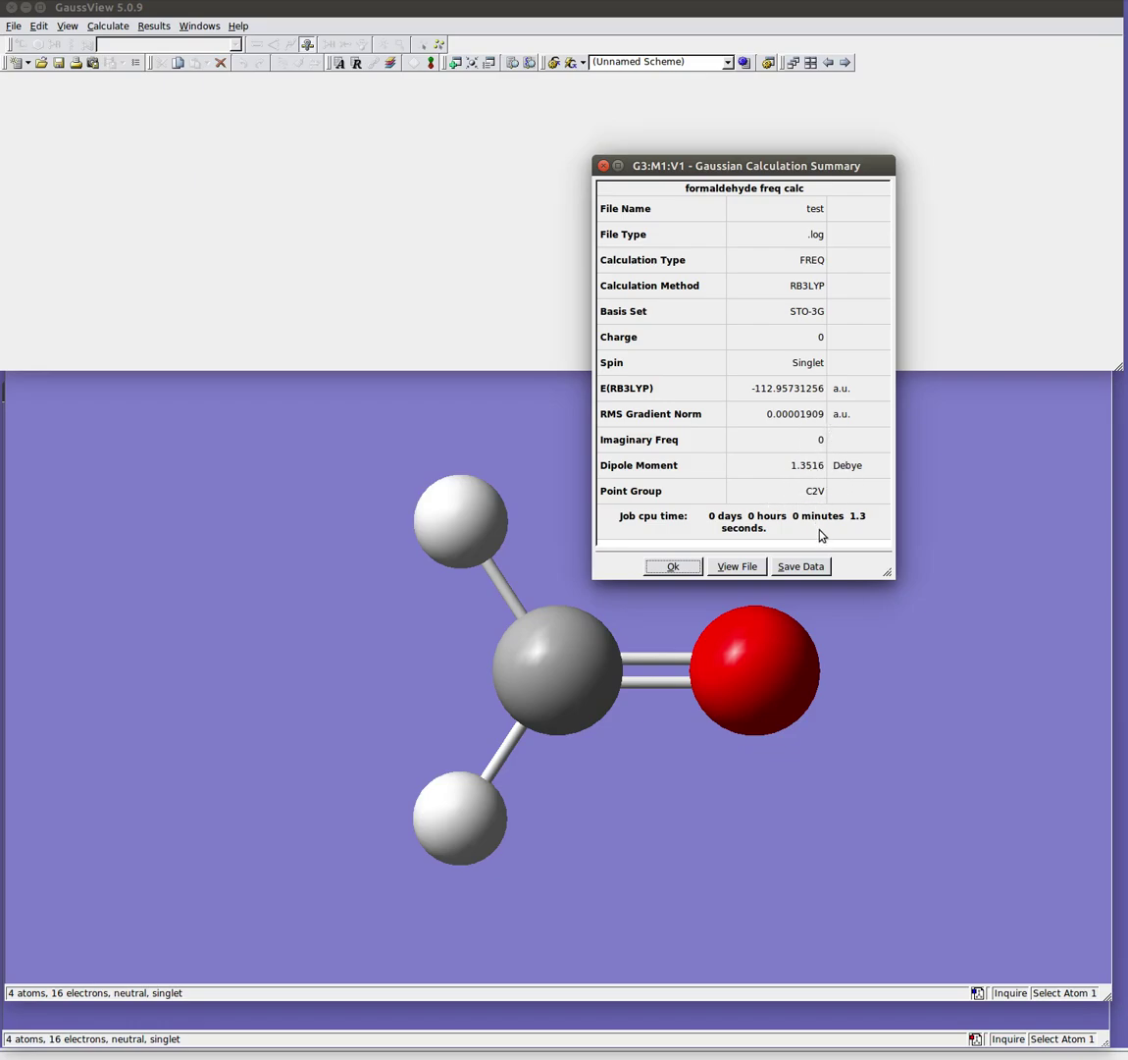
left_click(735, 567)
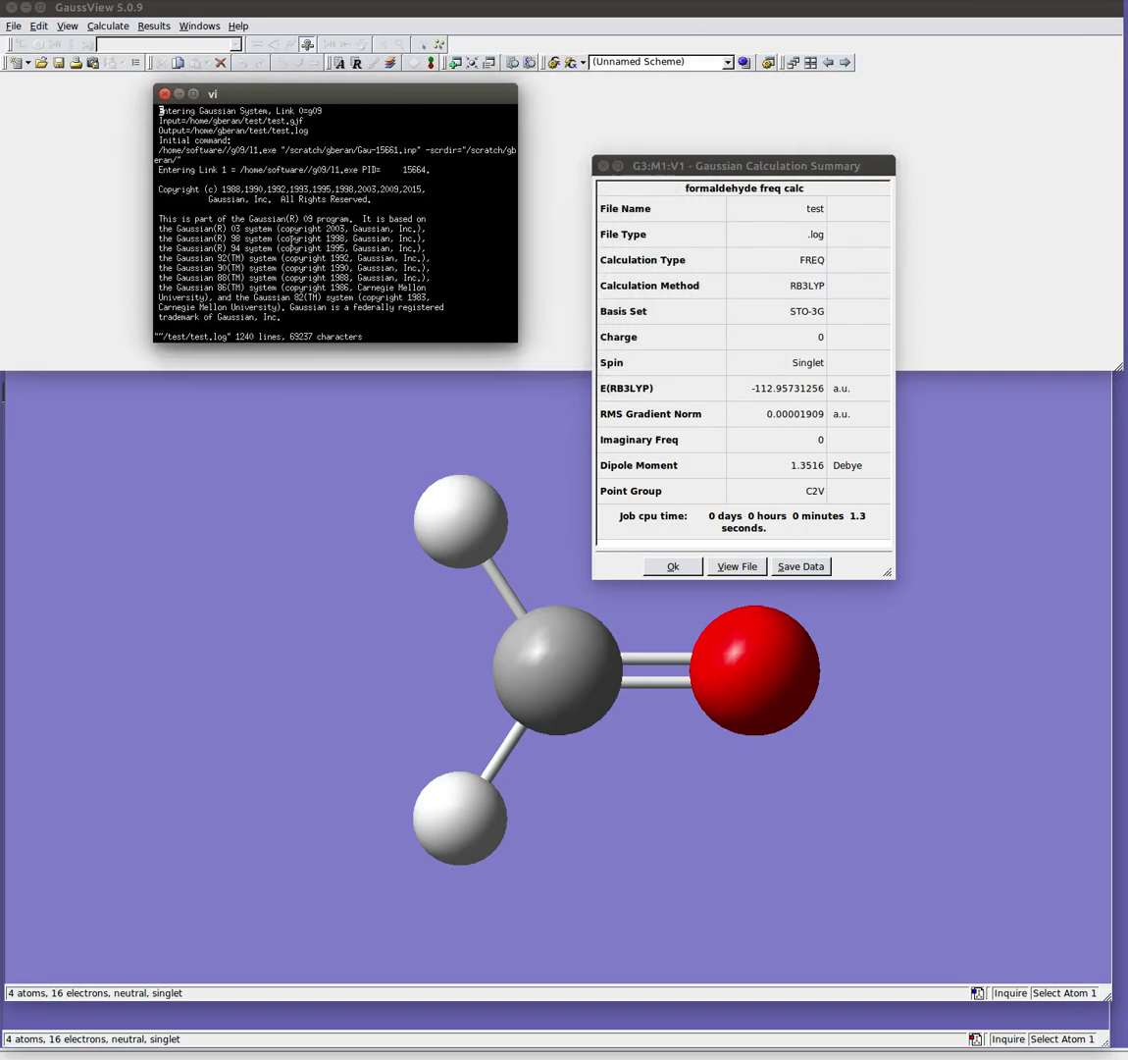
left_click_drag(510, 340, 510, 783)
key("ctrl+f")
key("ctrl+f")
key("ctrl+f")
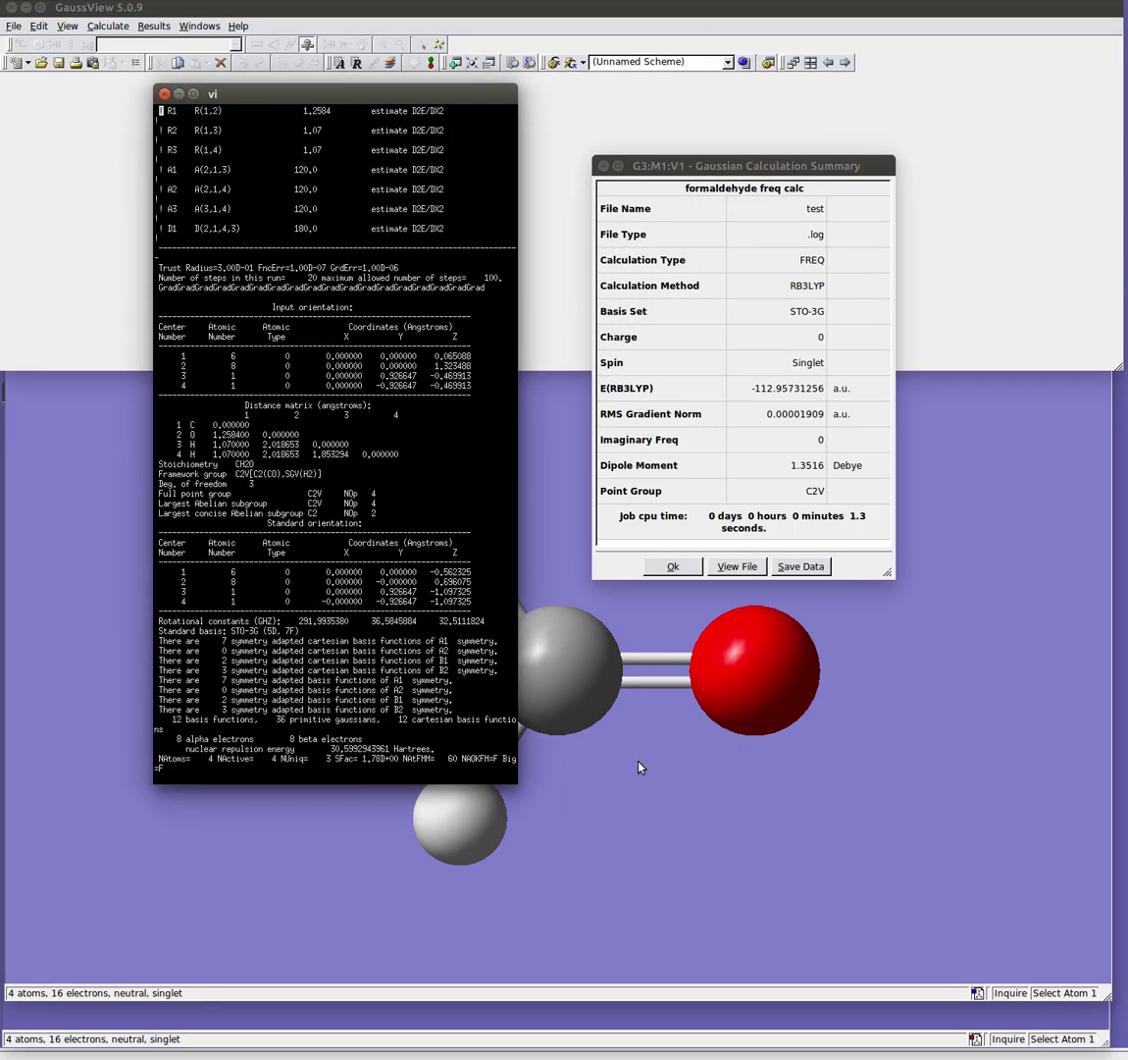
key("ctrl+f")
key("ctrl+f")
key("ctrl+f")
key("ctrl+f")
key("ctrl+f")
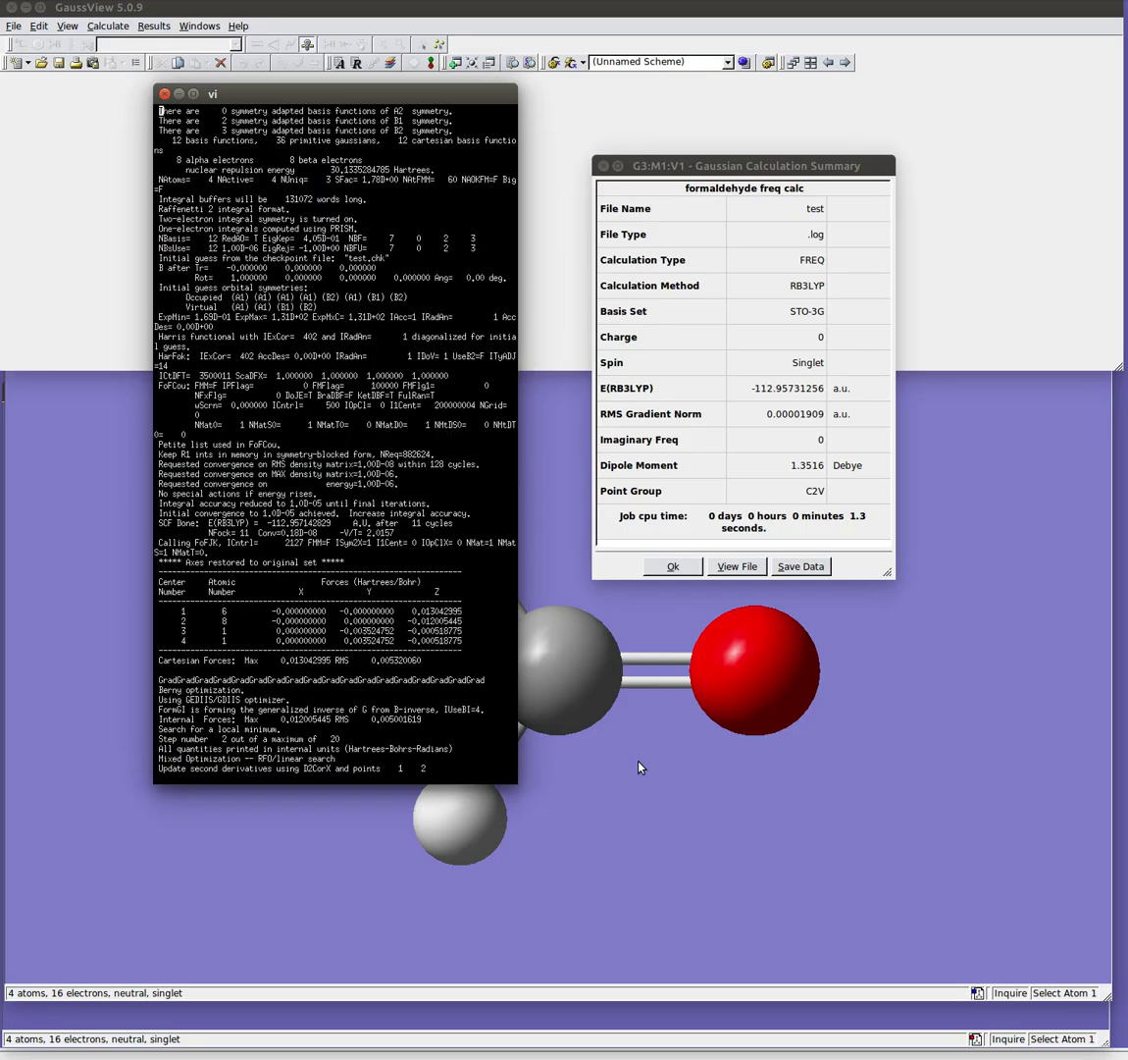
key("ctrl+f")
key("ctrl+f")
key("ctrl+f")
key("ctrl+f")
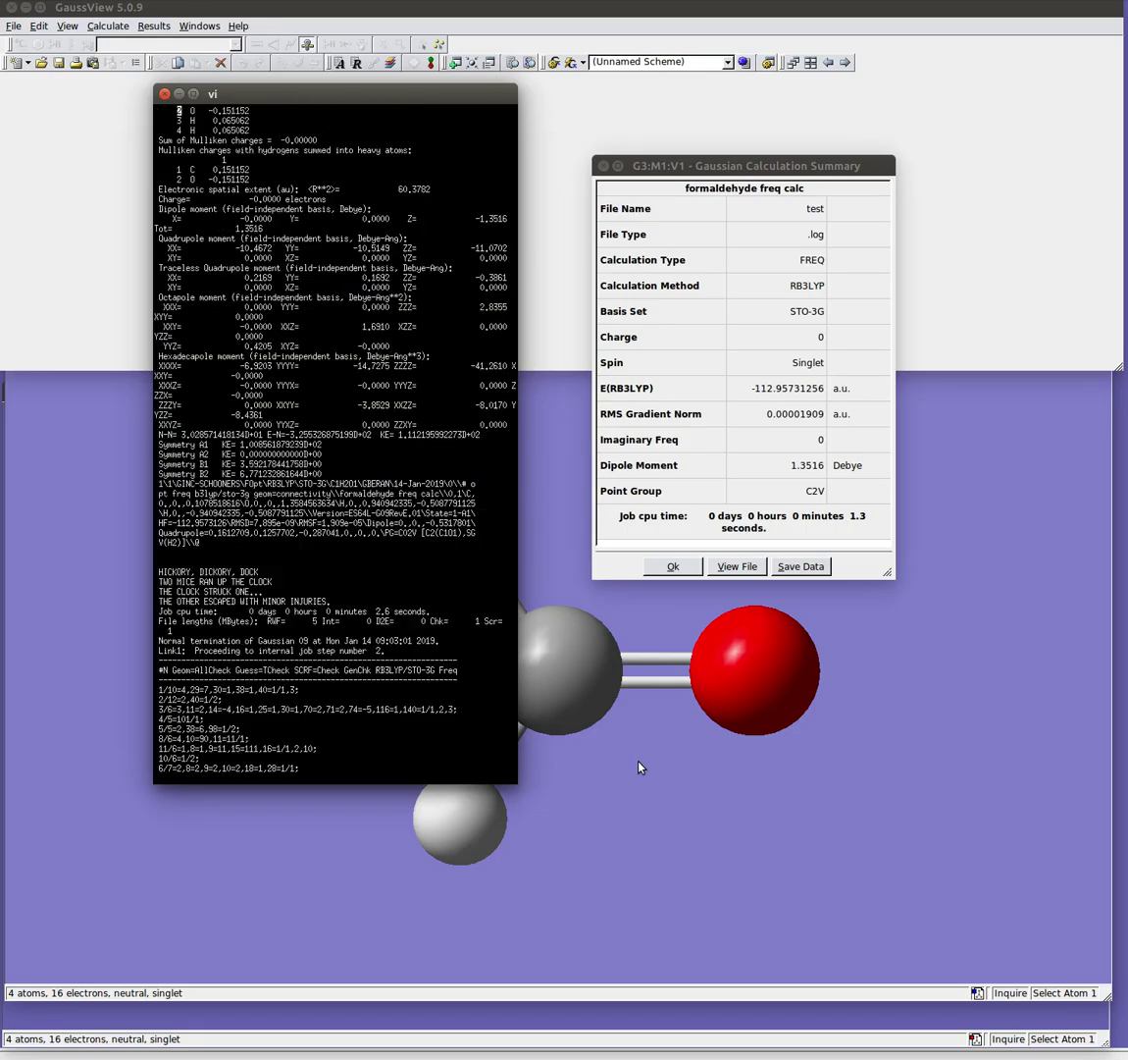
key("ctrl+f")
key("ctrl+f")
key("ctrl+f")
key("ctrl+f")
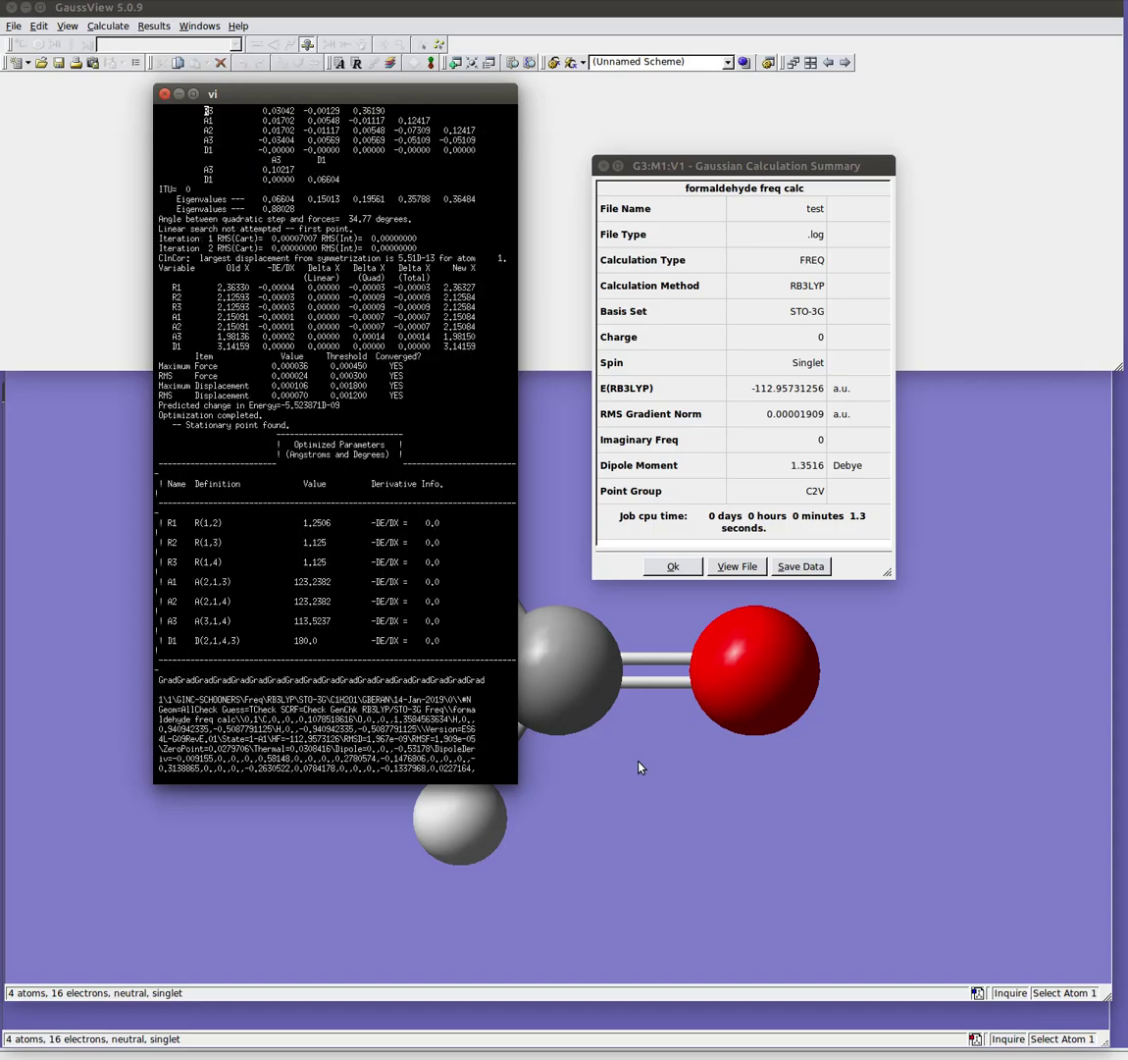
key("ctrl+b")
key("ctrl+b")
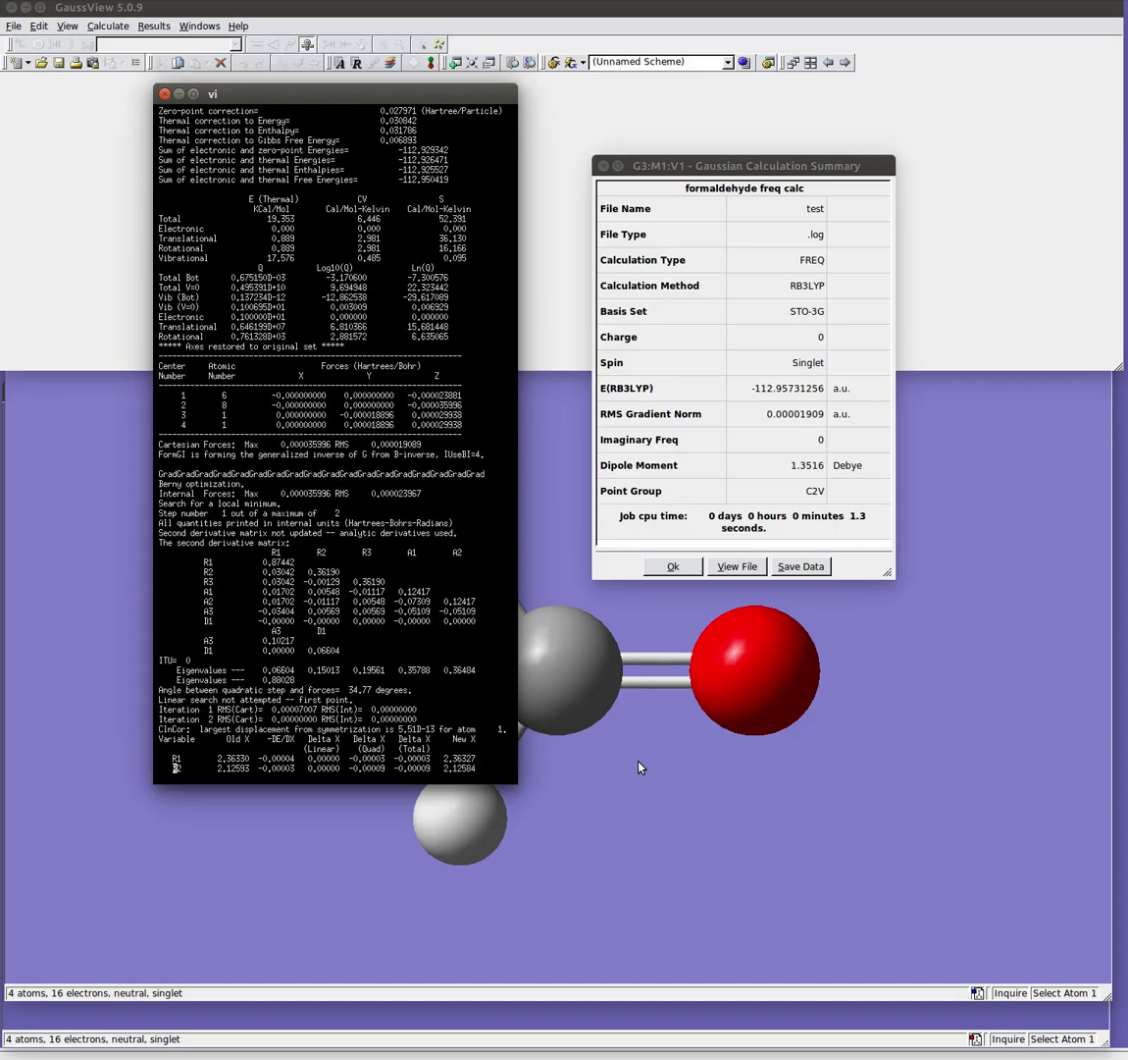
key("ctrl+b")
key("ctrl+b")
key("ctrl+b")
key("ctrl+b")
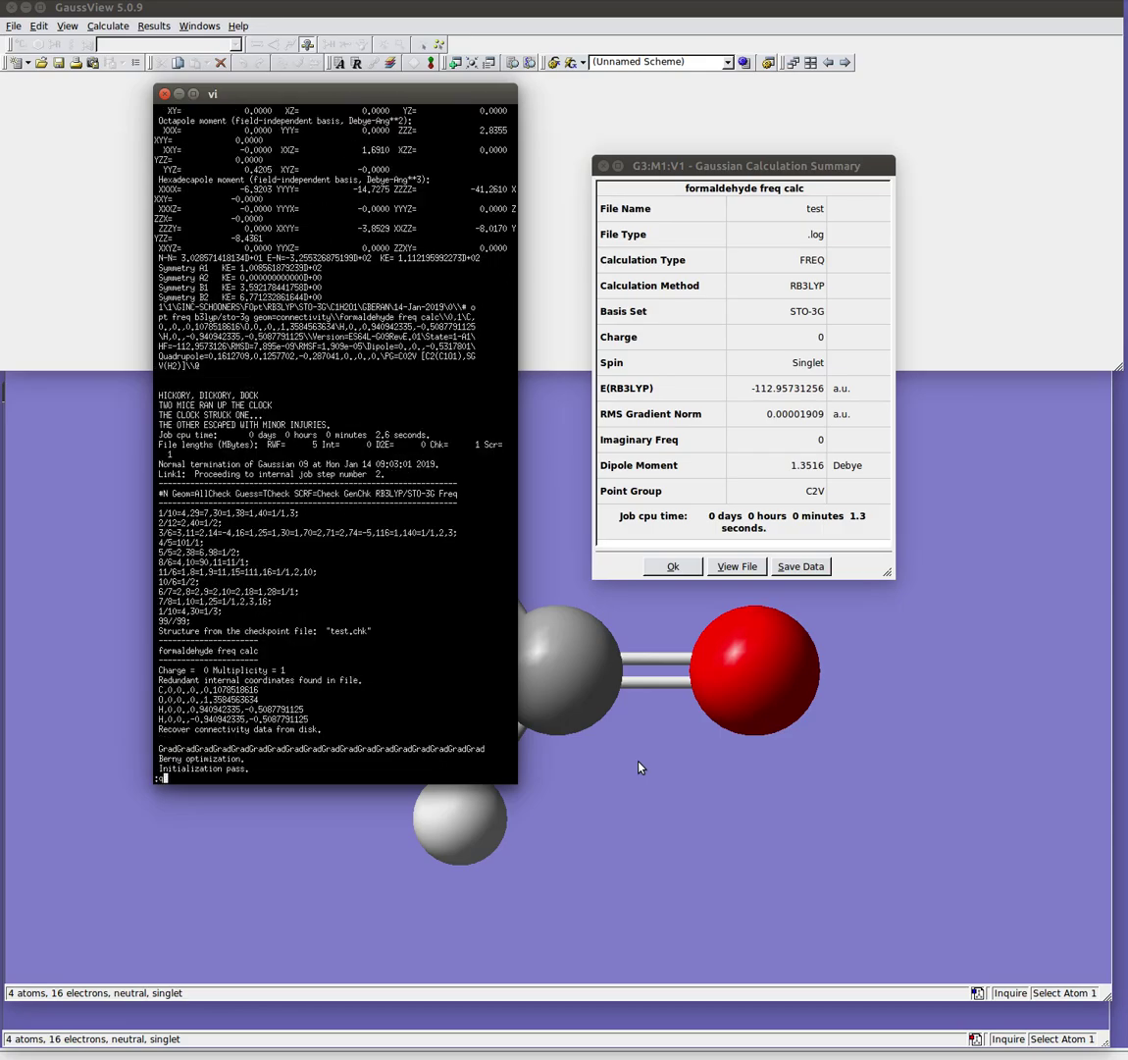
type(":q")
key("Return")
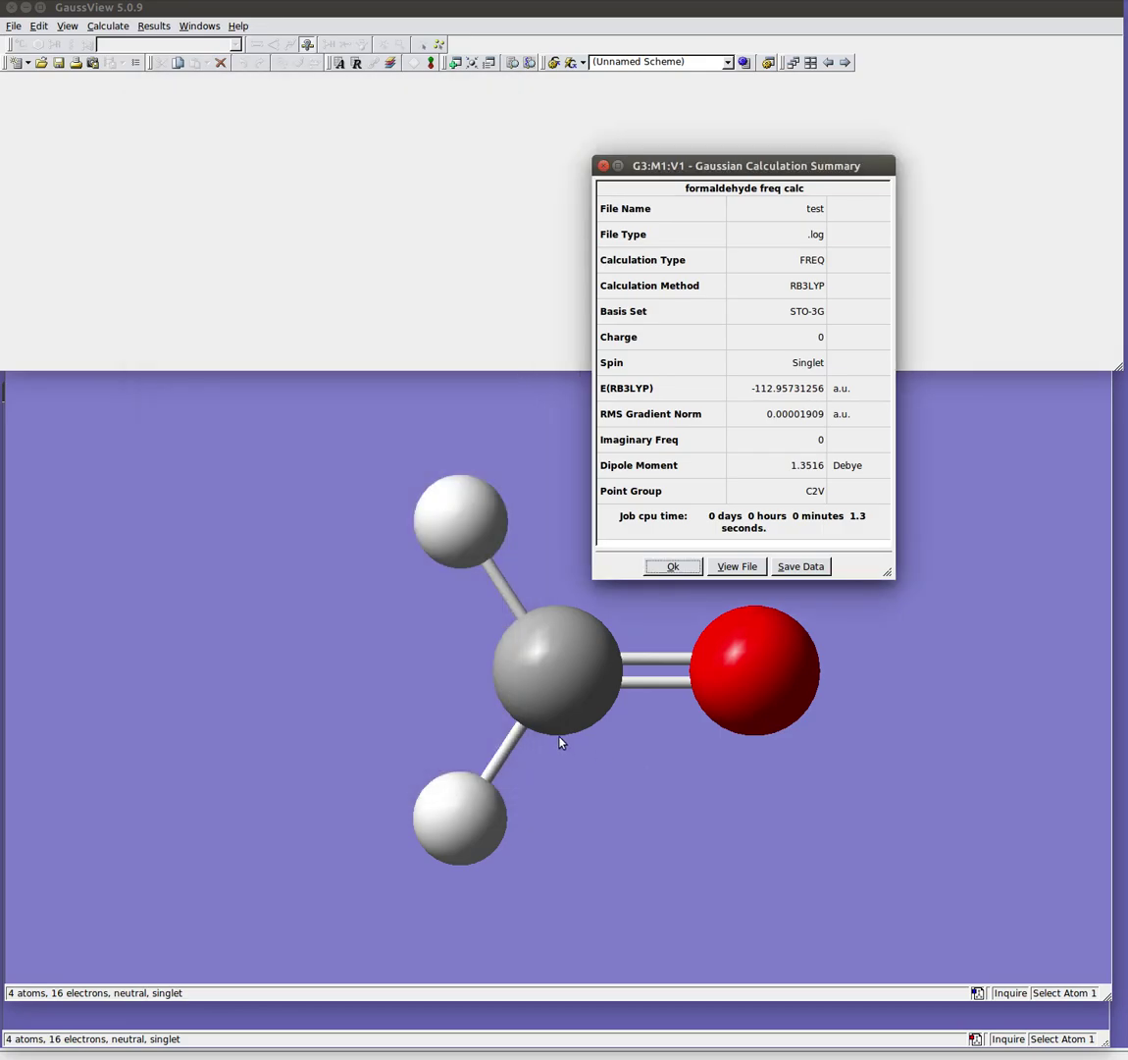
Step: Close the summary and display the 1.3516 Debye dipole moment vector on formaldehyde
left_click(673, 566)
left_click(154, 26)
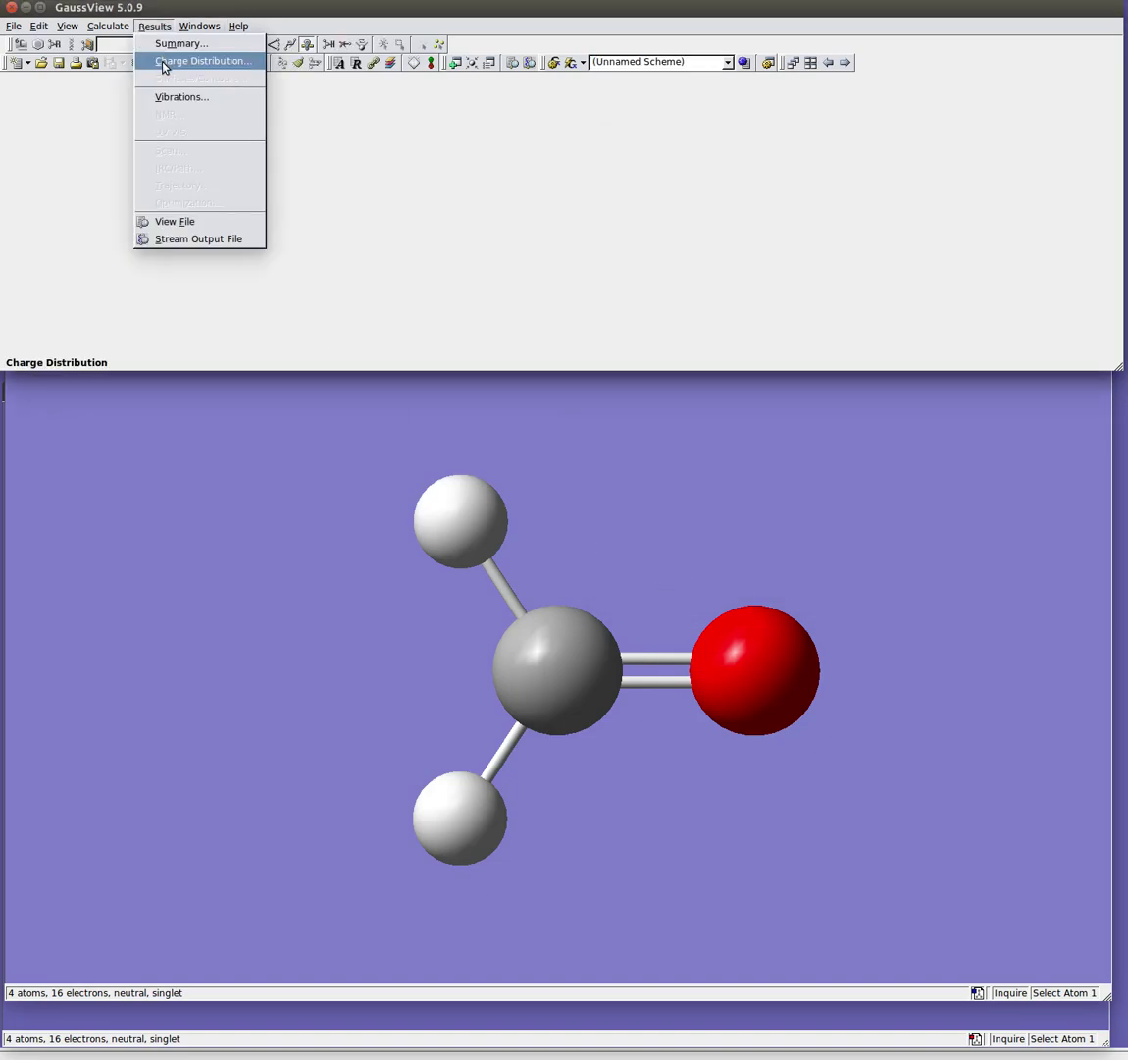
left_click(164, 63)
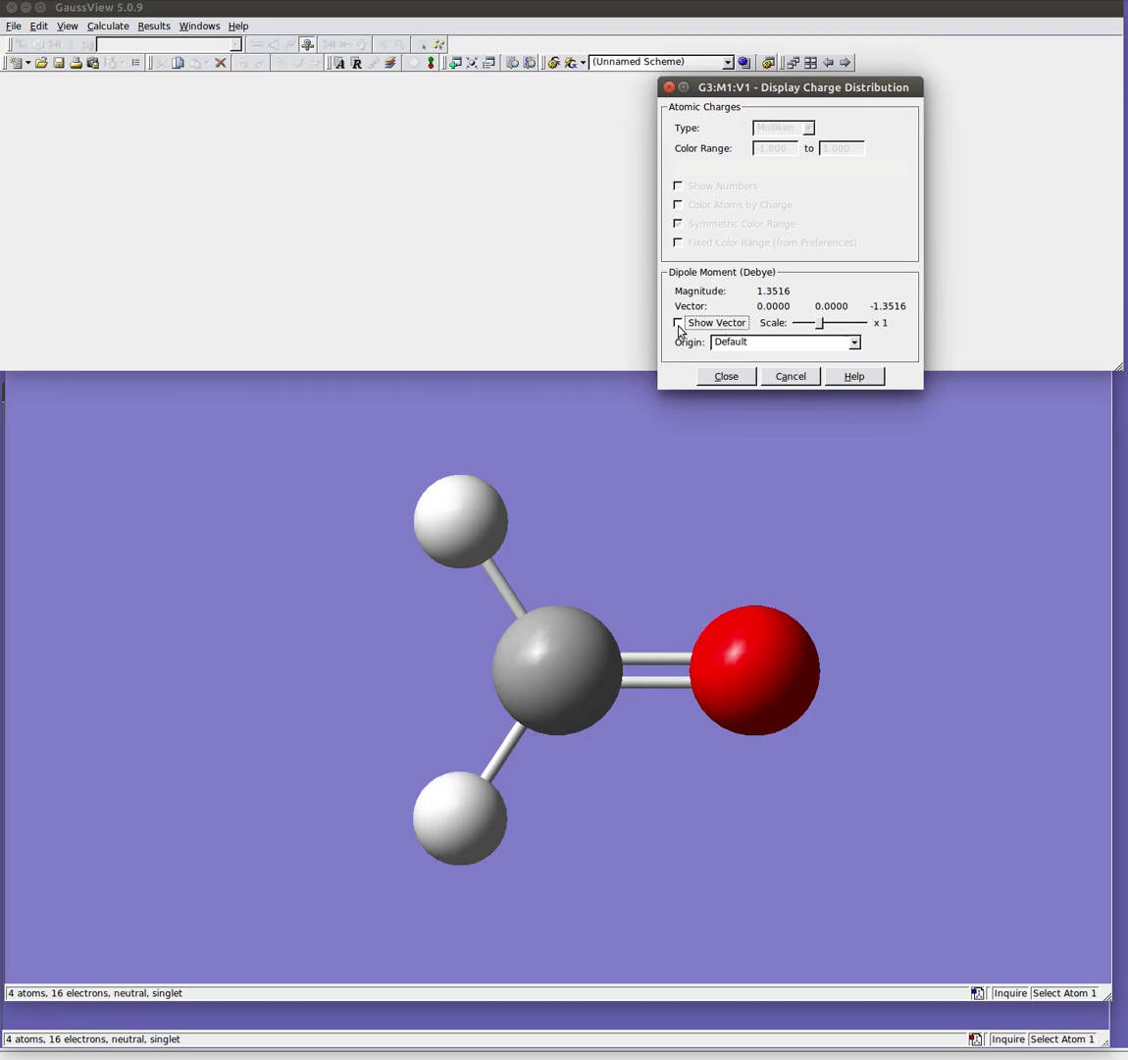
left_click(678, 322)
Step: Scale the dipole arrow to about 1.5x, inspect it, then close the charge distribution display
left_click_drag(617, 574, 579, 638)
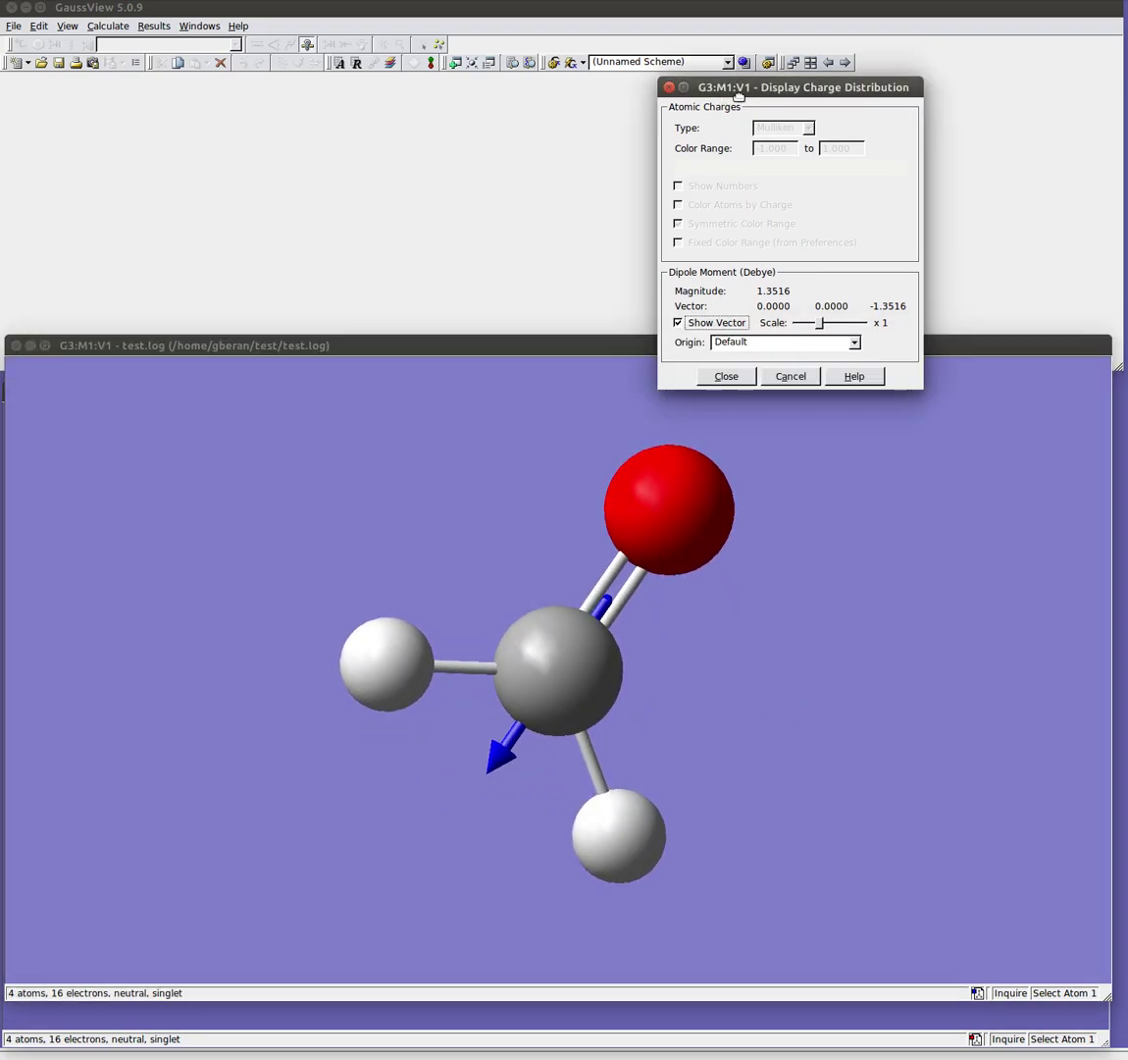
left_click_drag(739, 93, 772, 68)
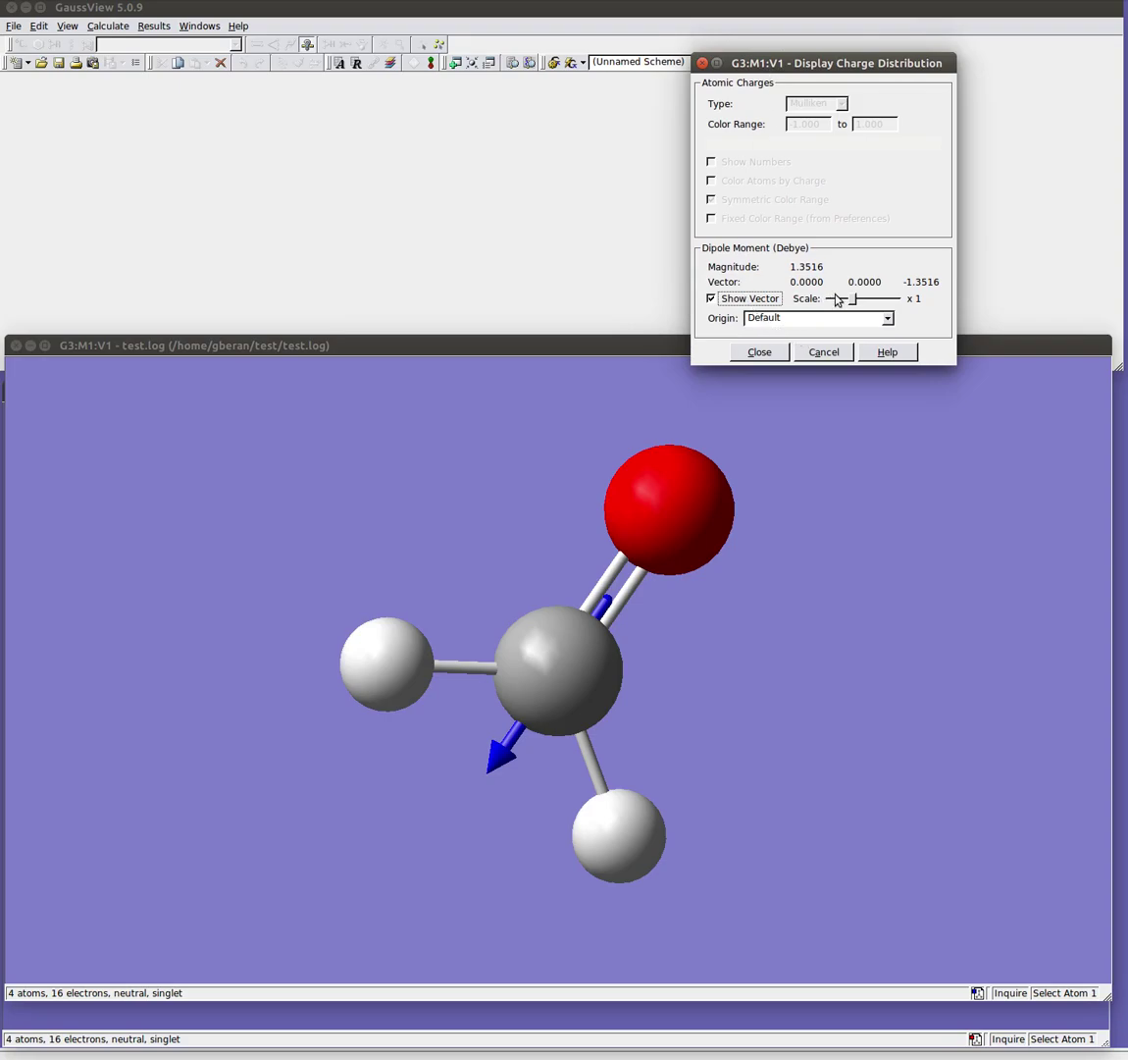
mouse_move(854, 301)
left_mouse_down()
mouse_move(879, 299)
mouse_move(866, 302)
left_mouse_up()
left_click_drag(726, 431, 606, 560)
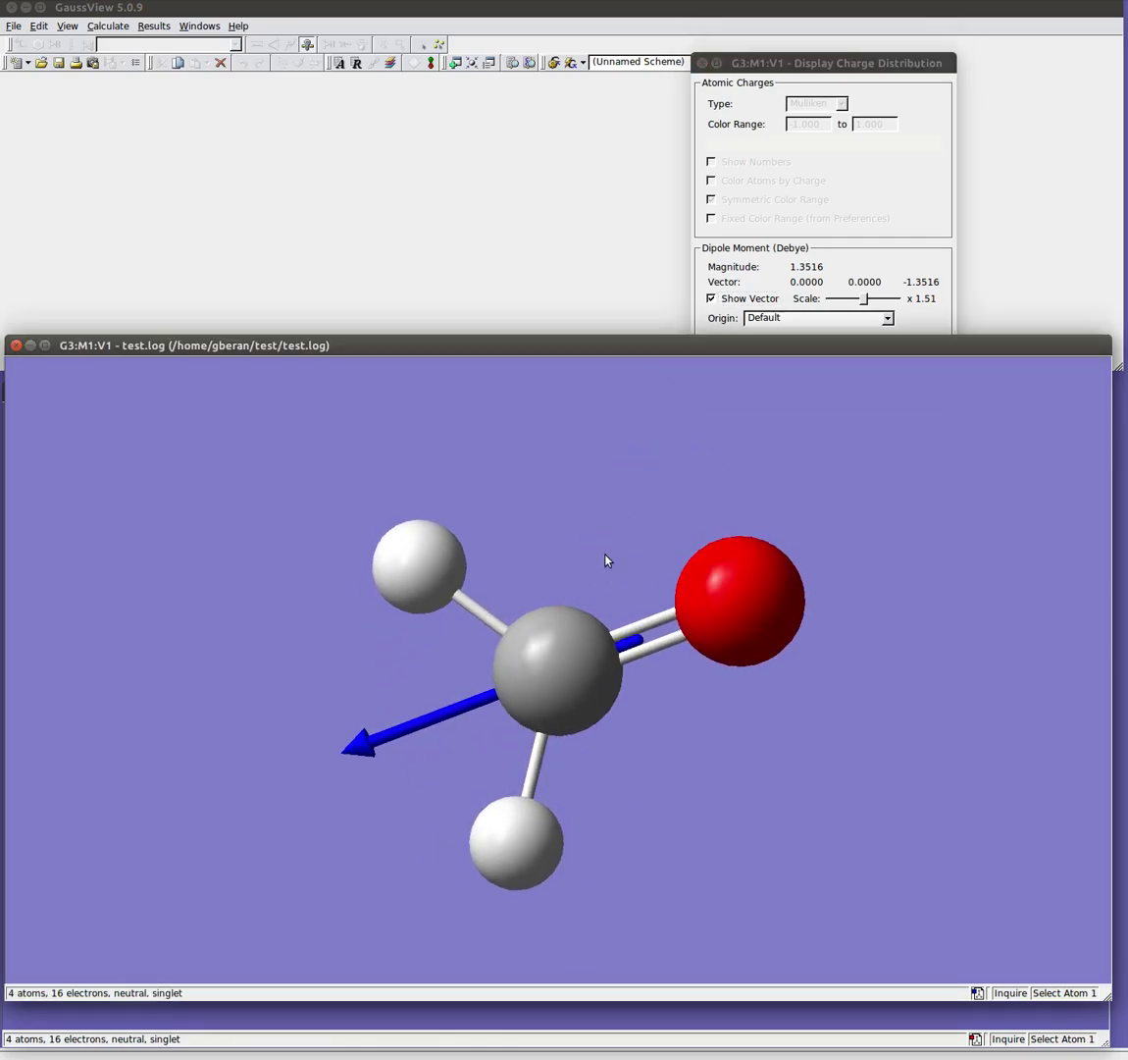
left_click(799, 259)
left_click(817, 361)
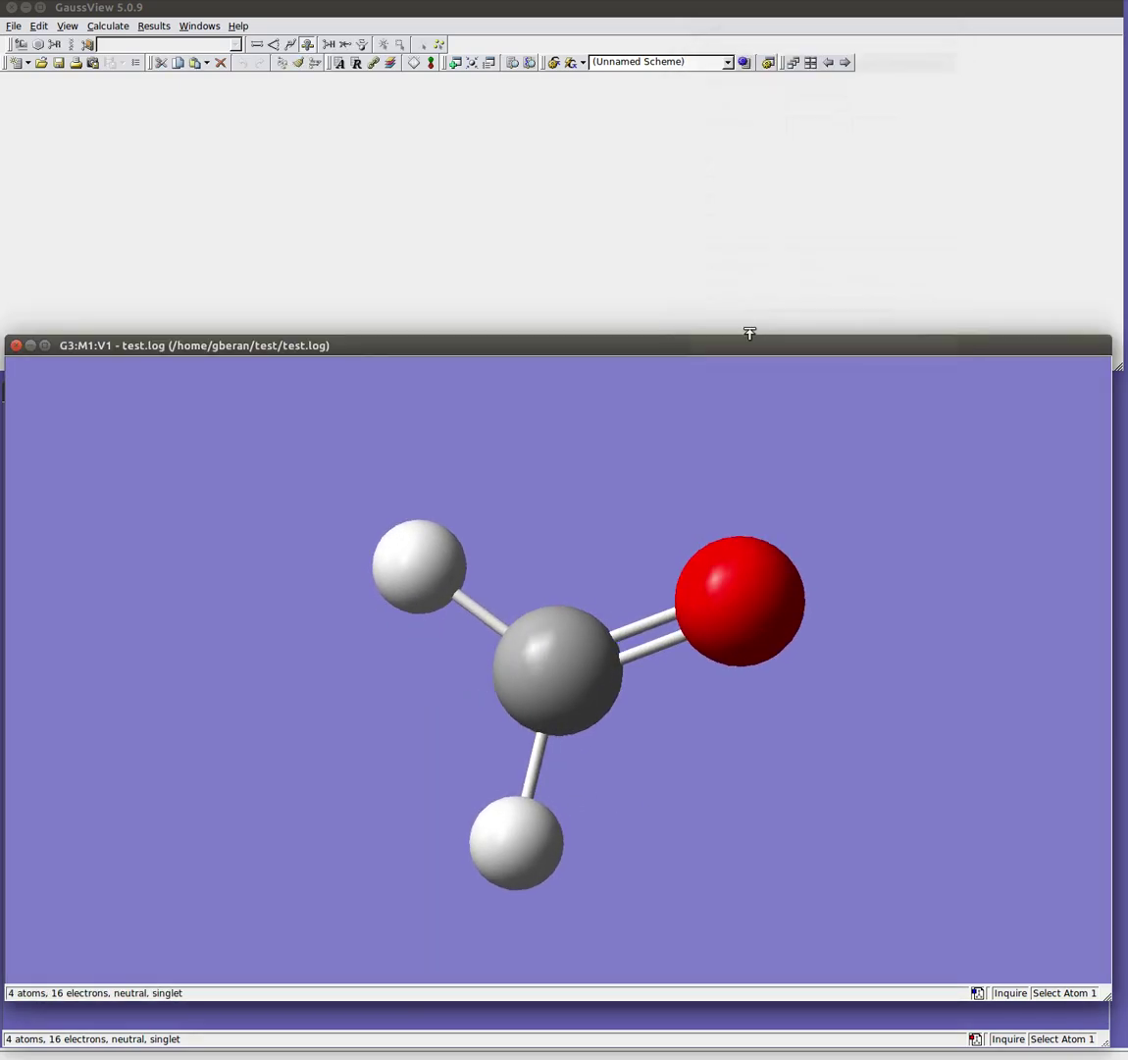
Step: Open the Vibrations display and animate mode 6 at 3255.84 cm⁻¹
left_click(154, 26)
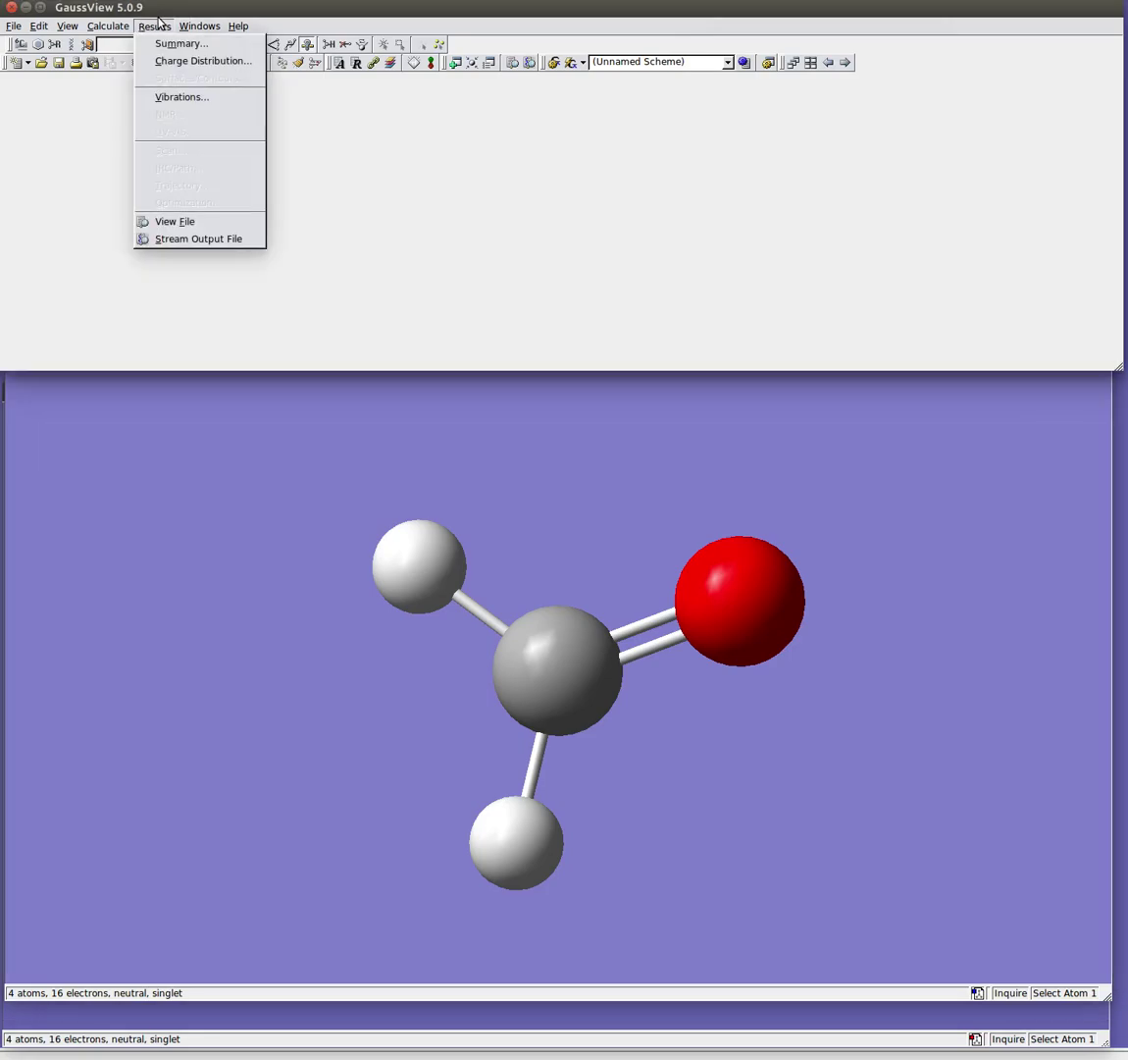
left_click(157, 97)
left_click_drag(547, 373, 550, 50)
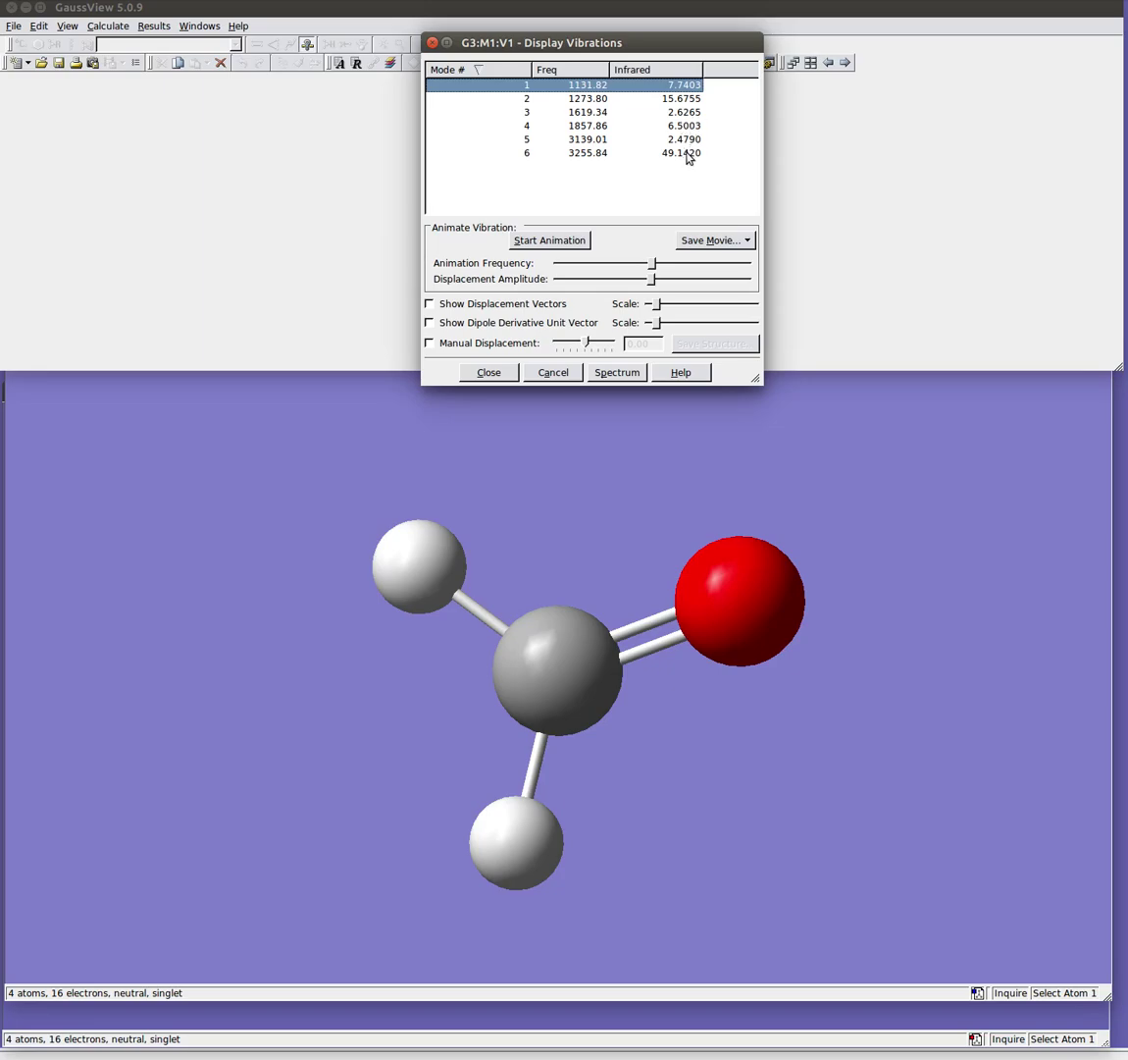
left_click(579, 160)
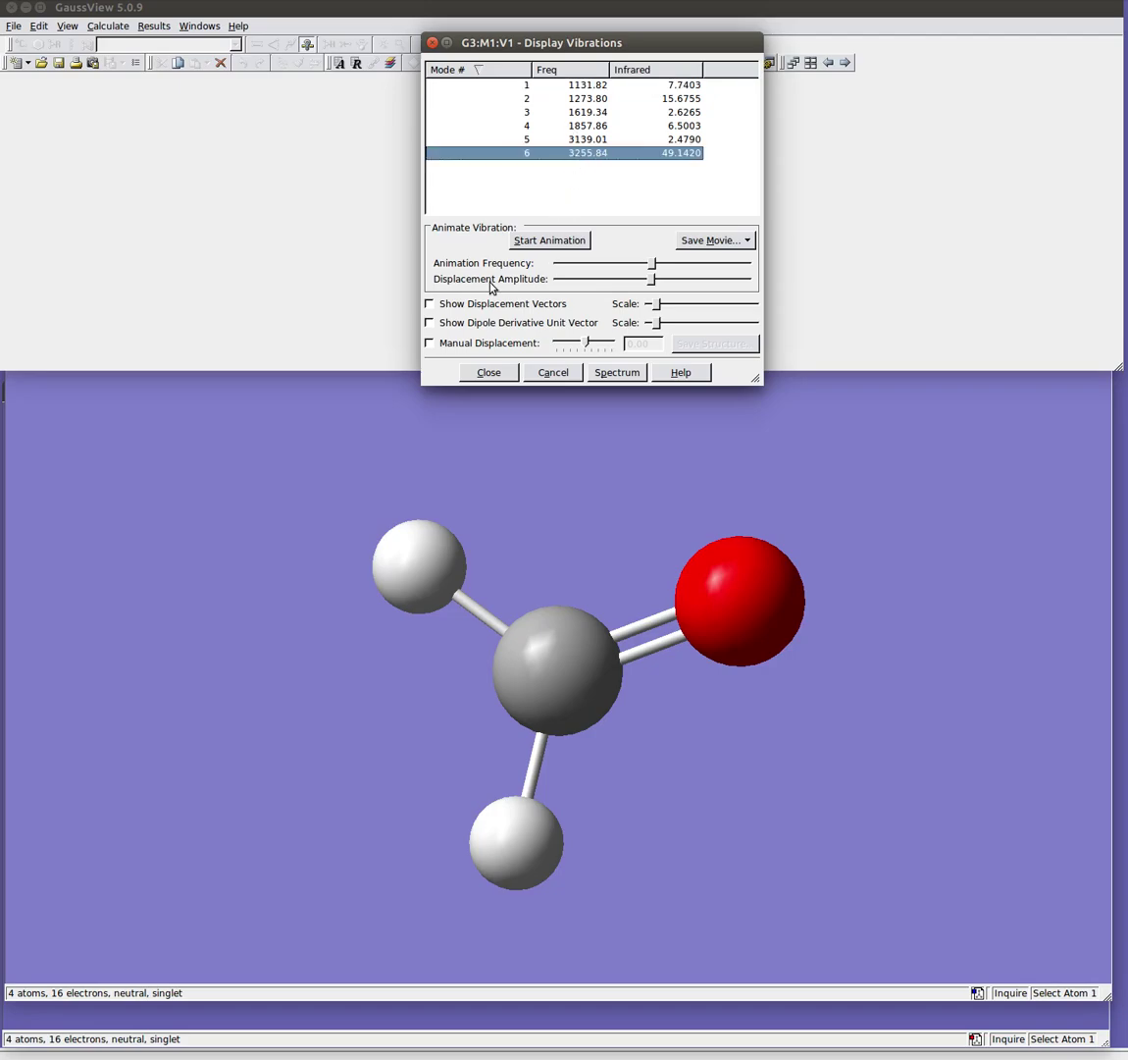
left_click(551, 242)
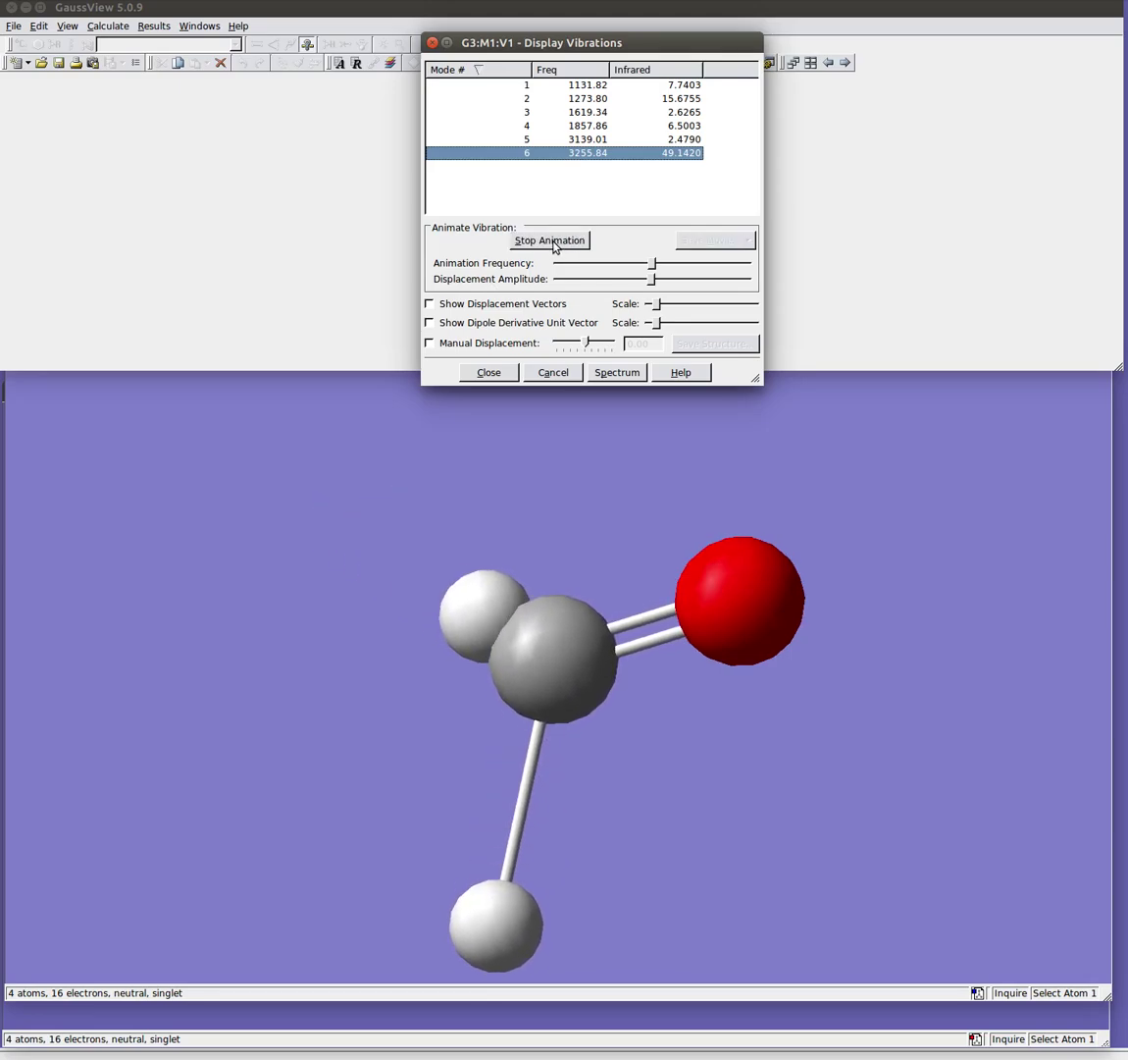
Step: Animate modes 5, 4, 3, 2 and 1 in turn, then stop the animation
left_click(586, 139)
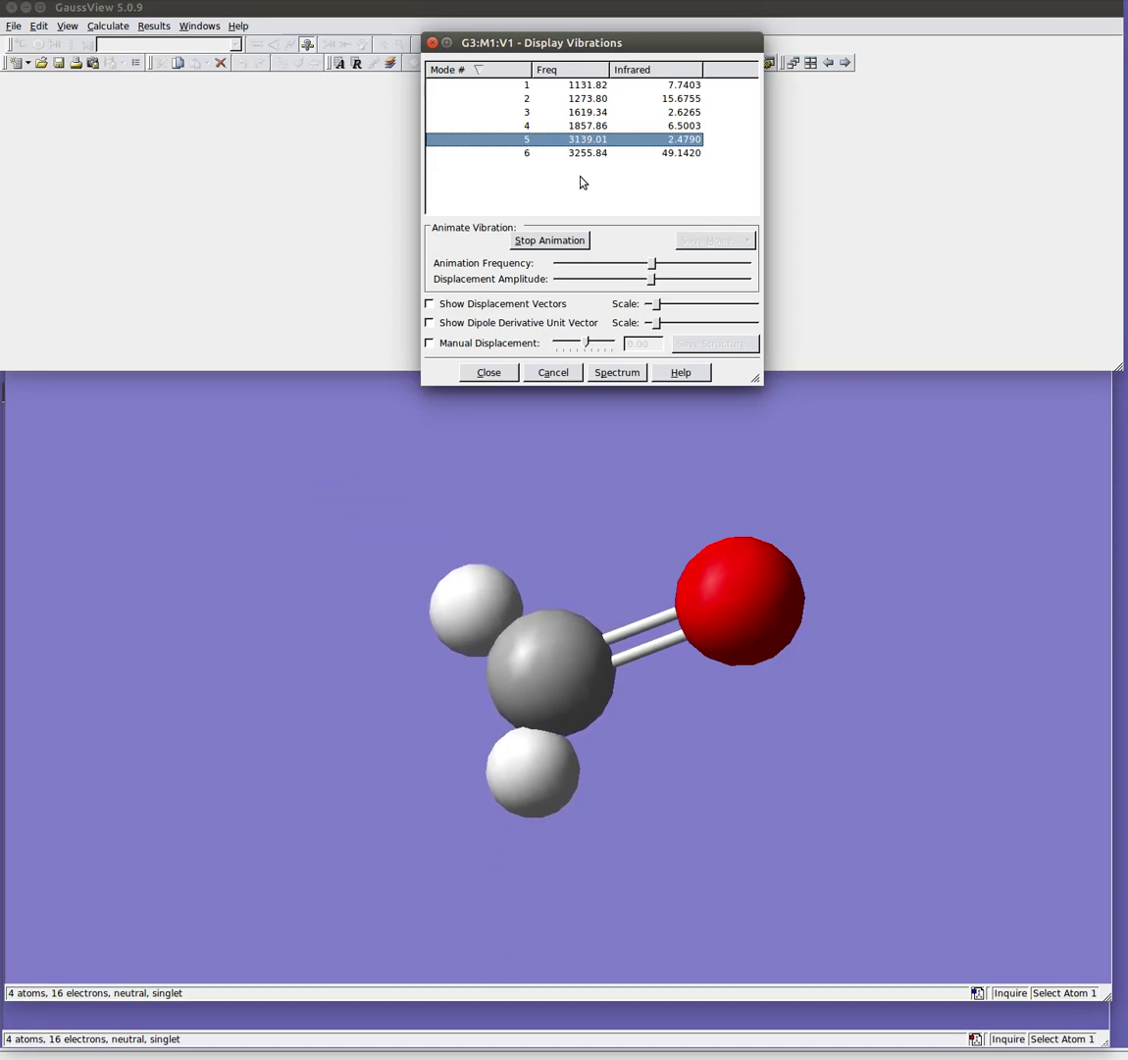
left_click(589, 125)
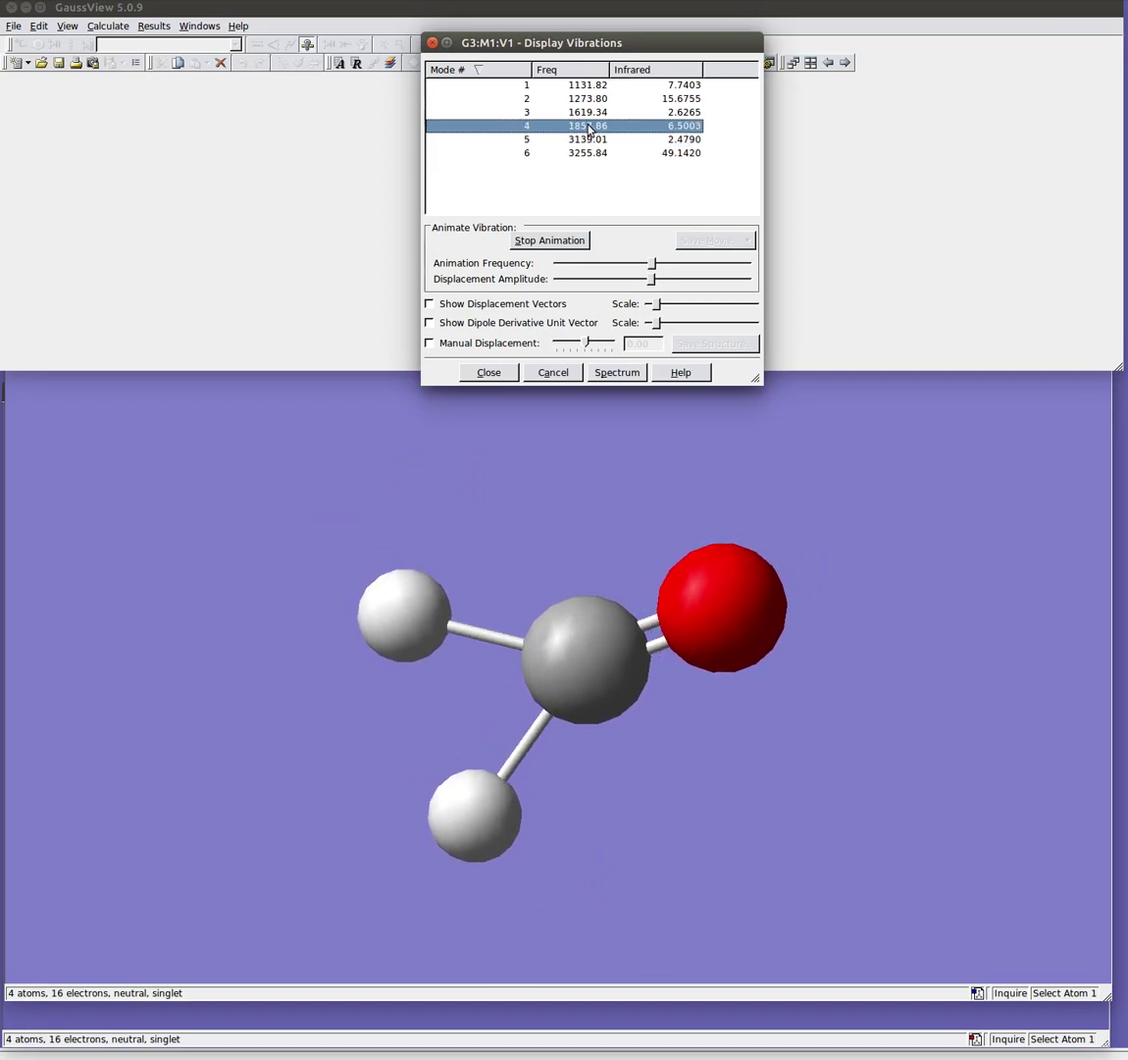
left_click(599, 113)
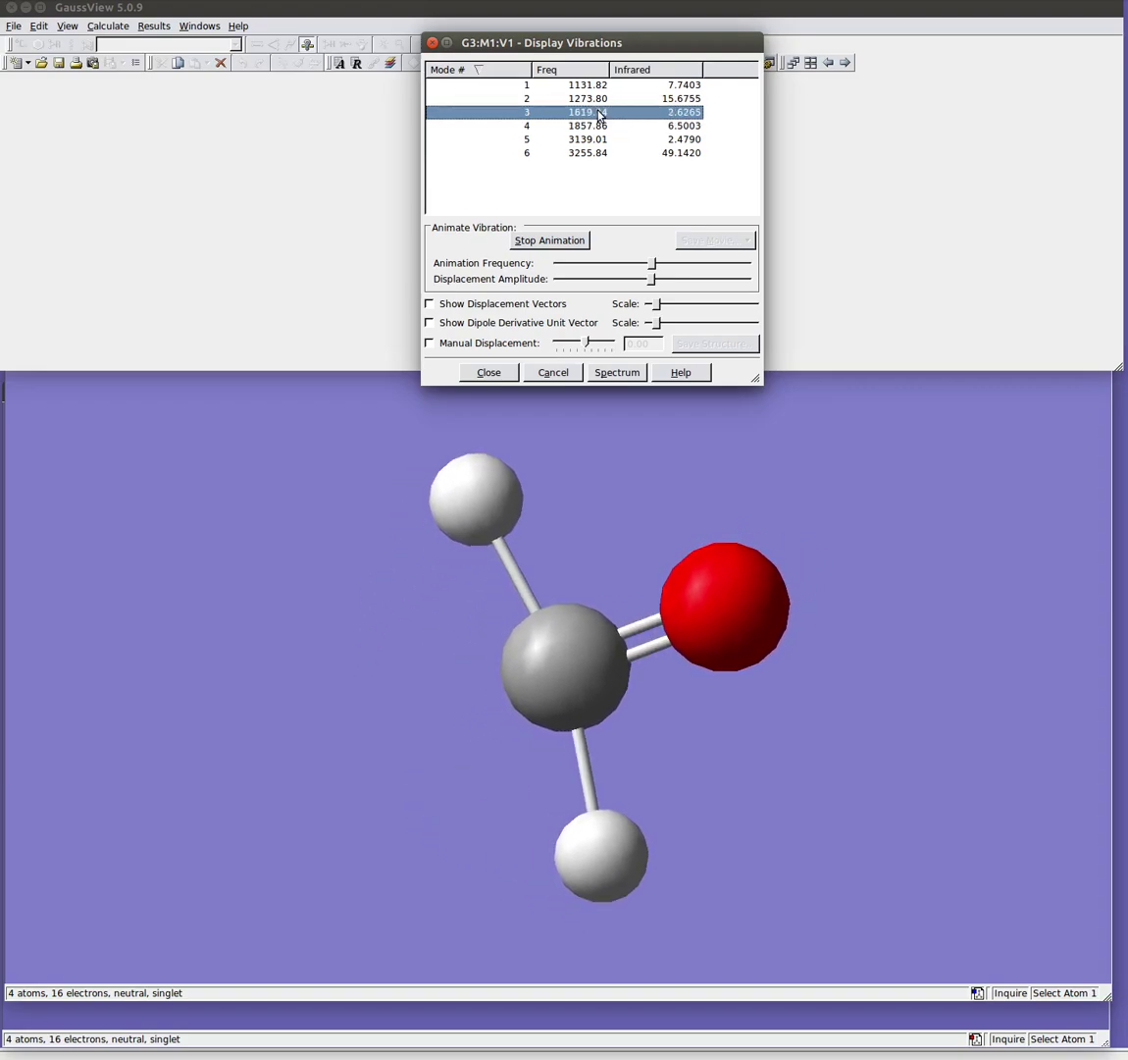
left_click(595, 100)
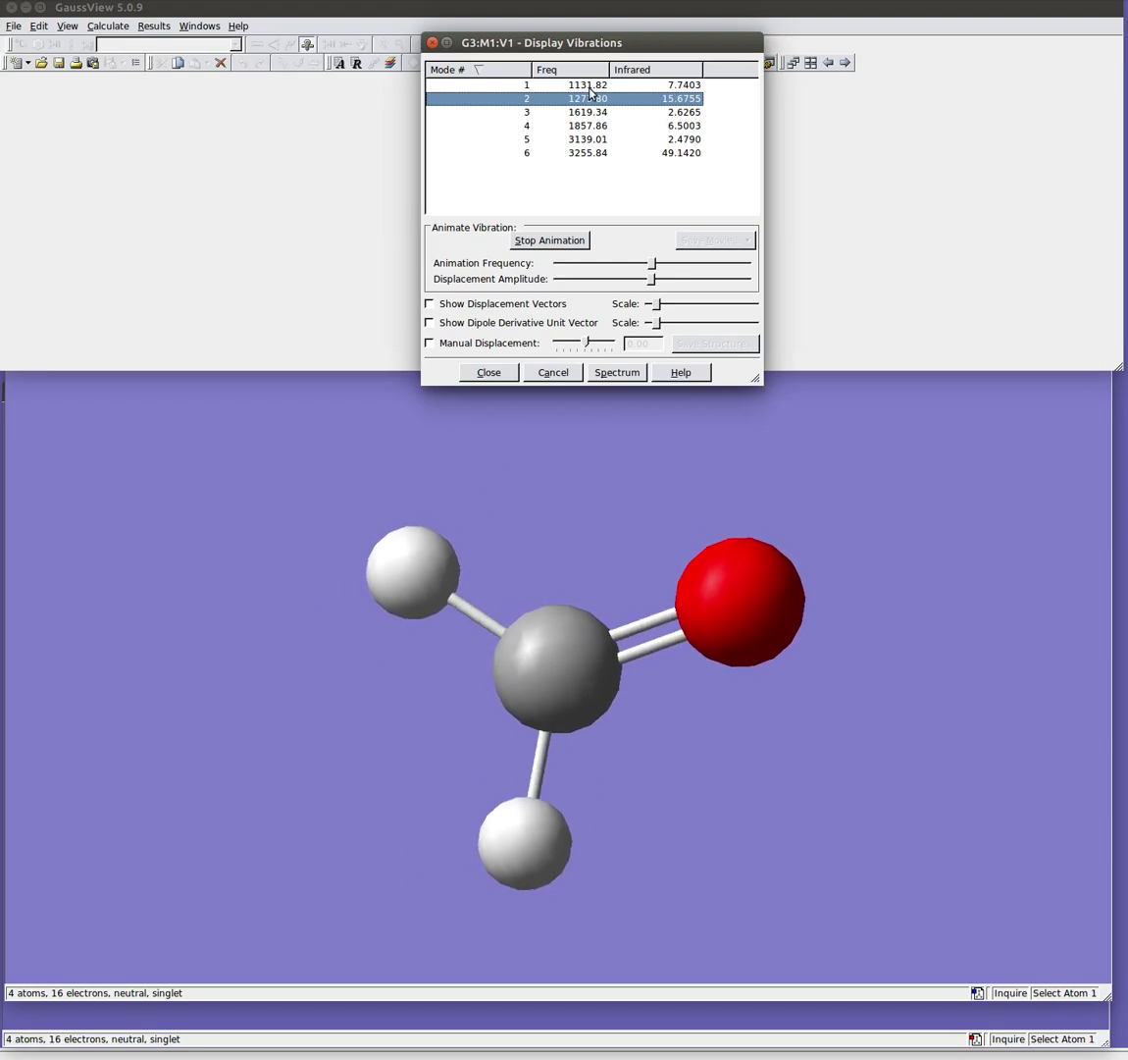
left_click(590, 86)
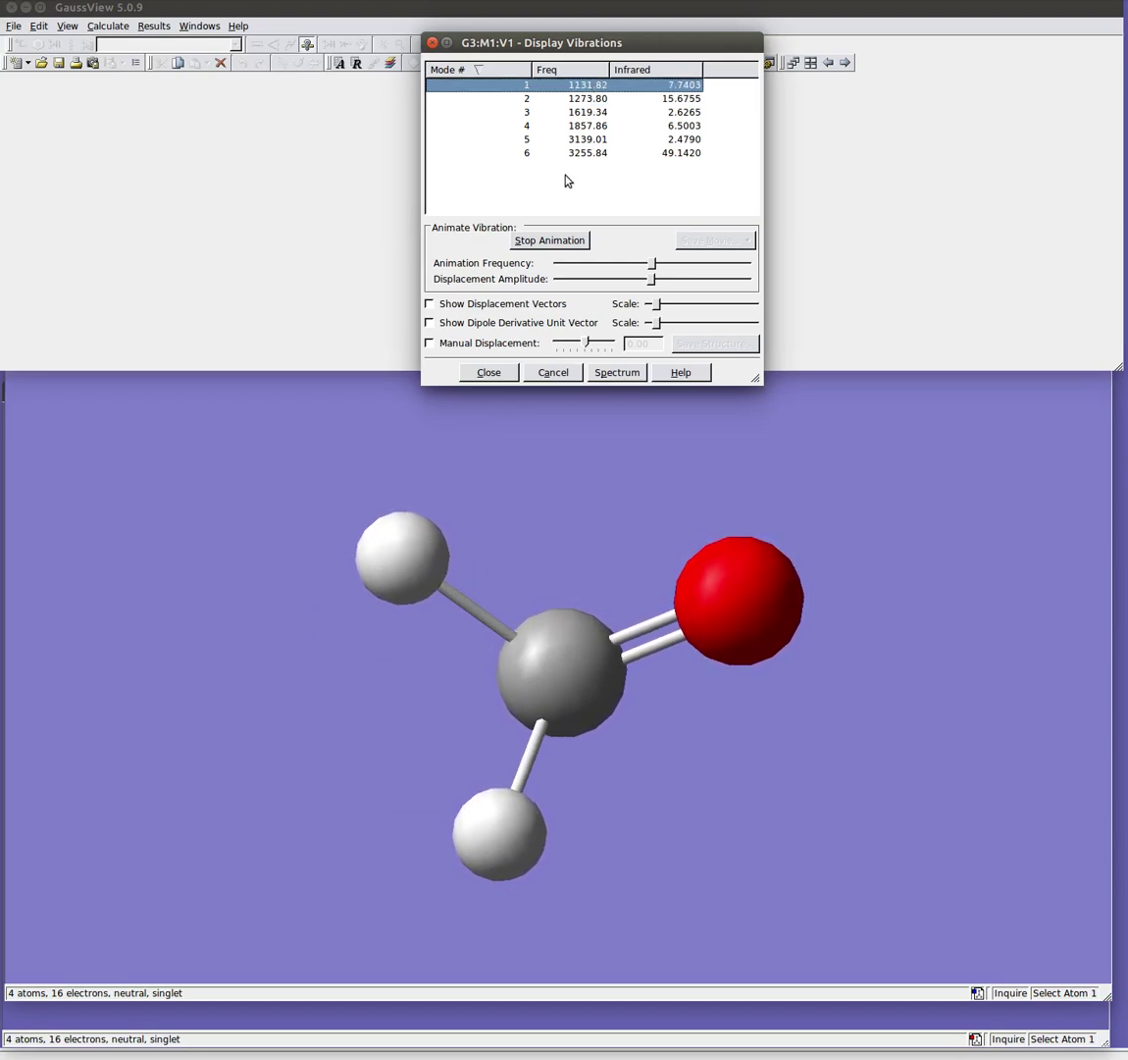
left_click(569, 245)
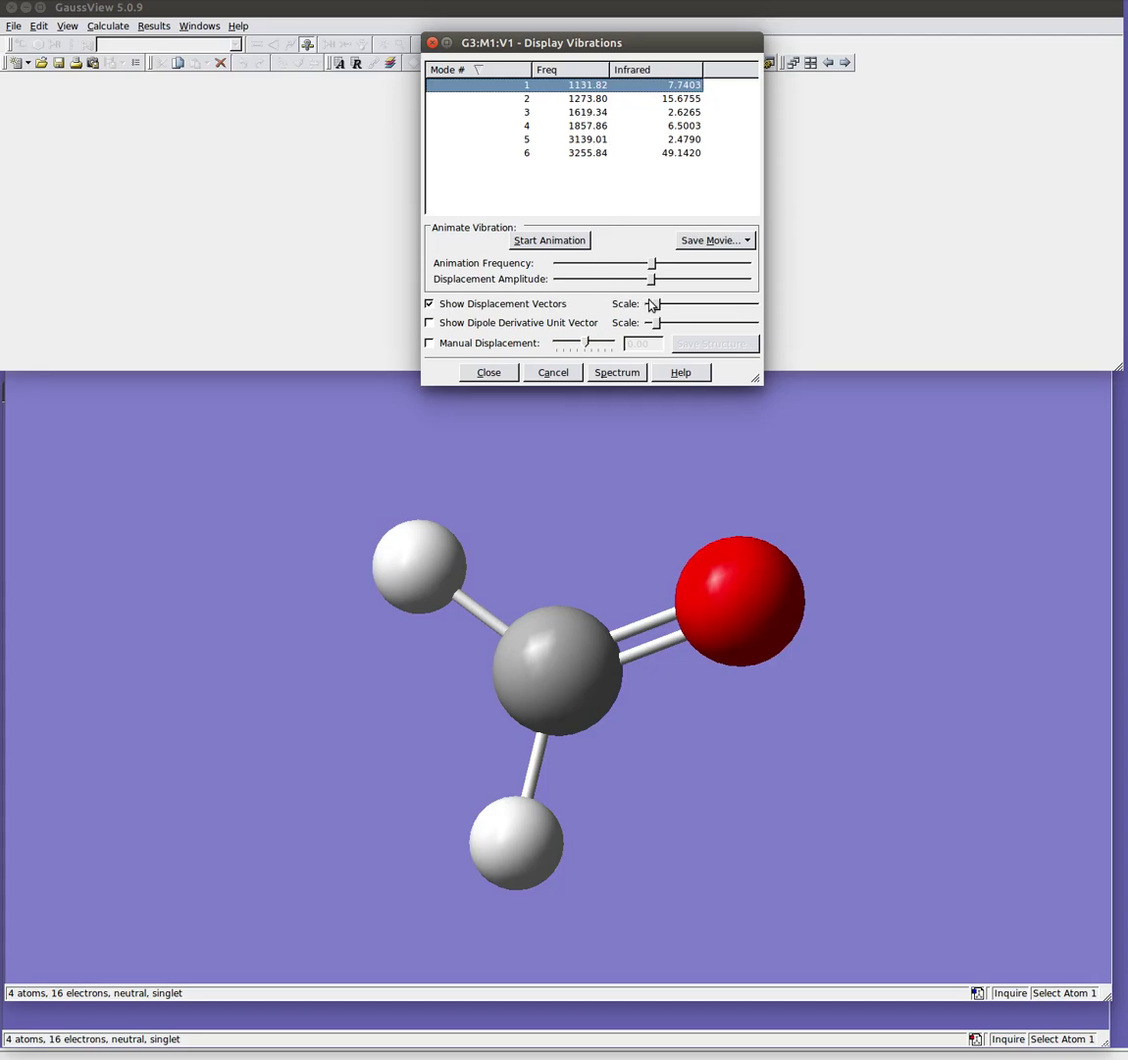
Step: Resize the displacement arrows, view mode 6 from the side, then hide displacement vectors
mouse_move(657, 305)
left_mouse_down()
mouse_move(703, 304)
mouse_move(675, 305)
left_mouse_up()
left_click_drag(628, 451, 602, 506)
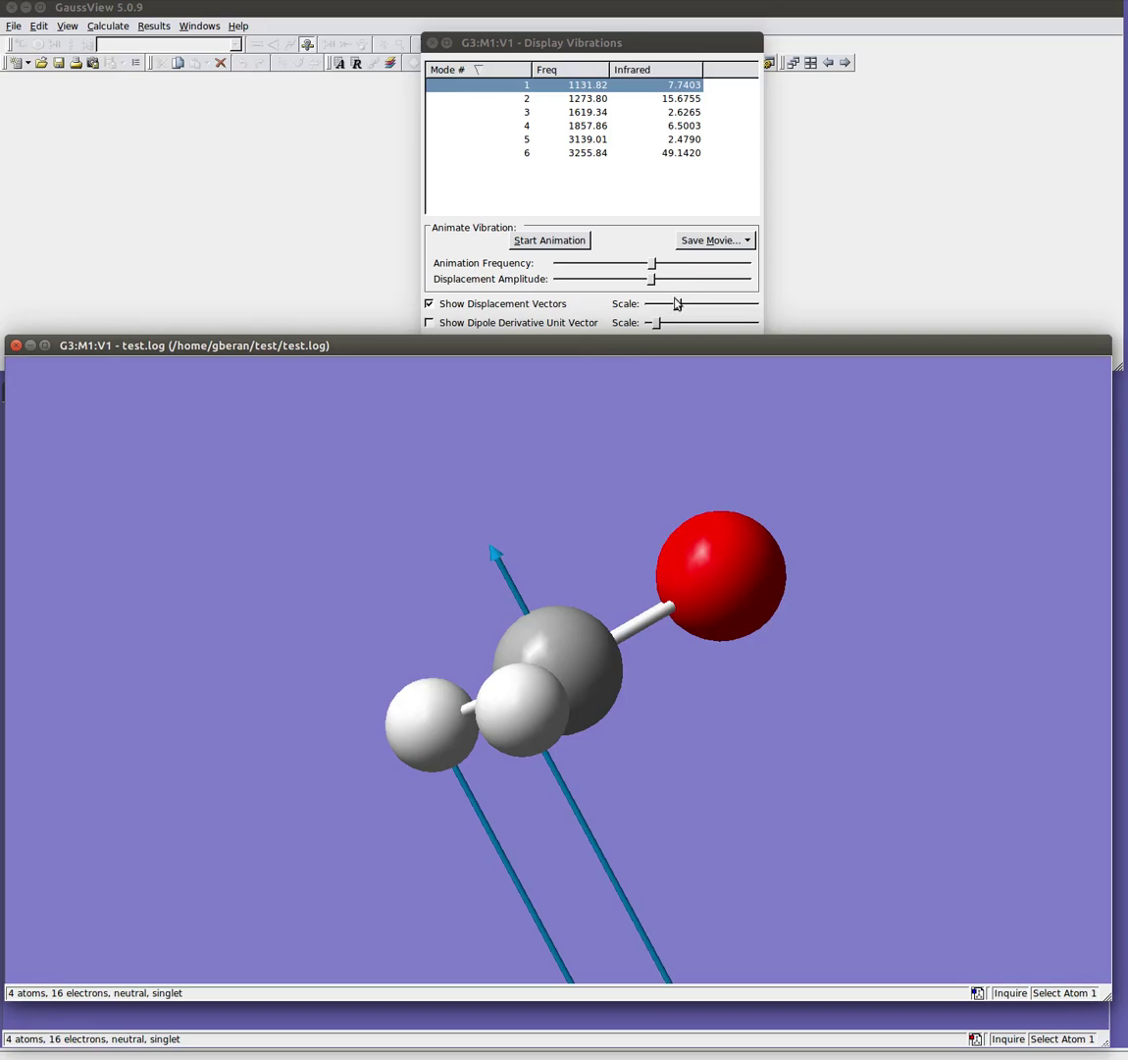
mouse_move(677, 307)
left_mouse_down()
mouse_move(632, 316)
mouse_move(659, 305)
left_mouse_up()
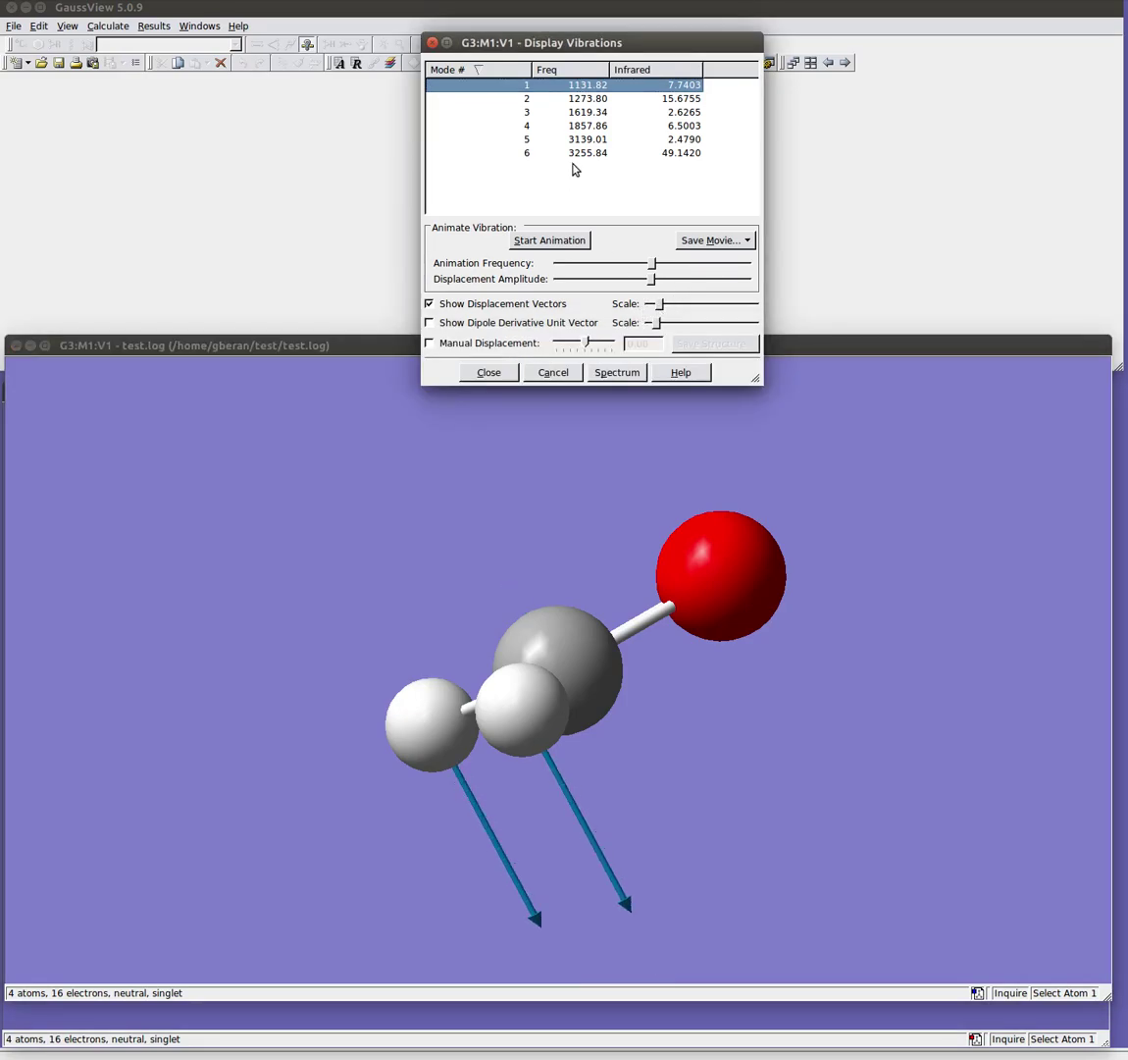
left_click(520, 153)
left_click_drag(550, 412, 505, 533)
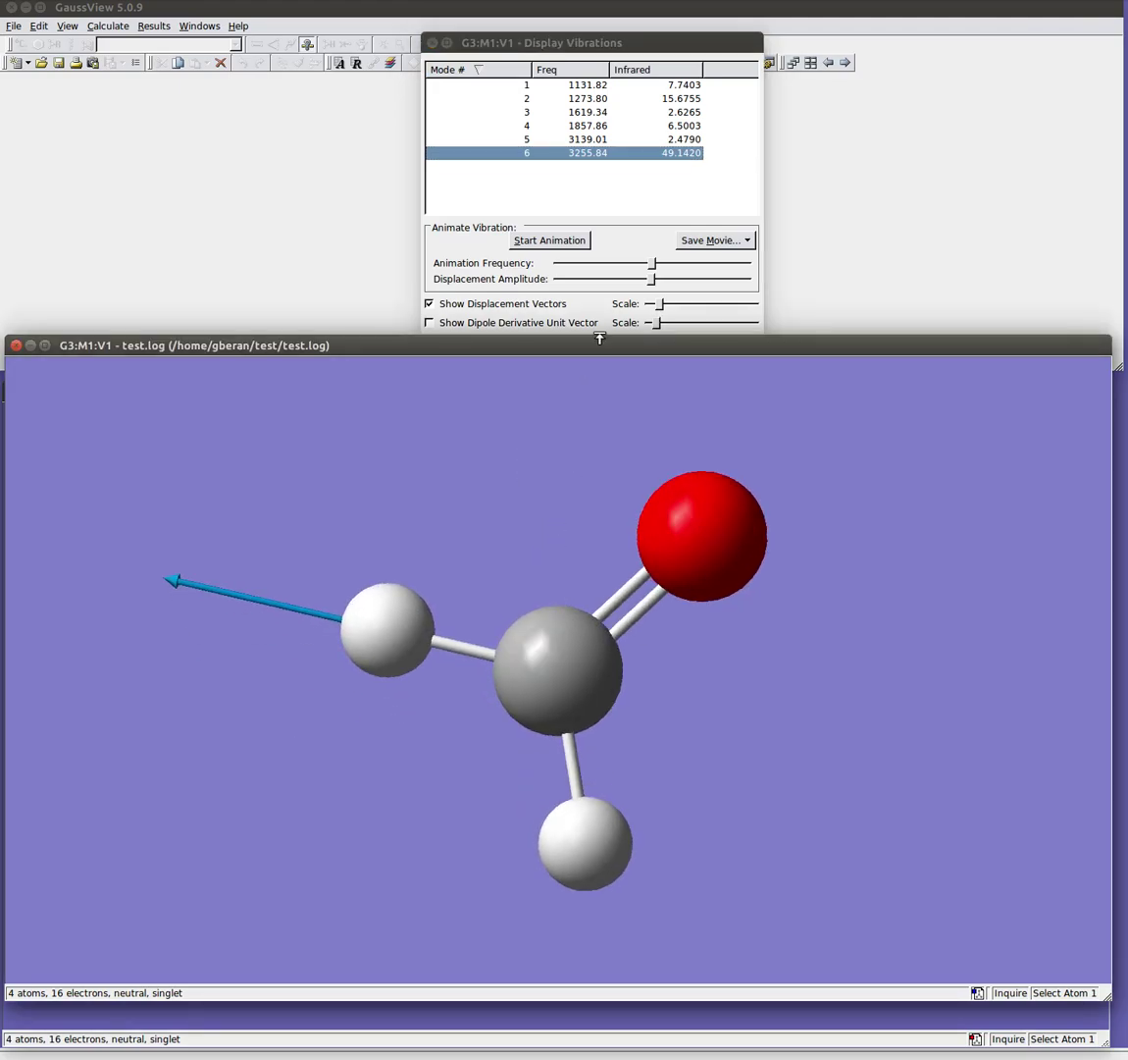
left_click(551, 306)
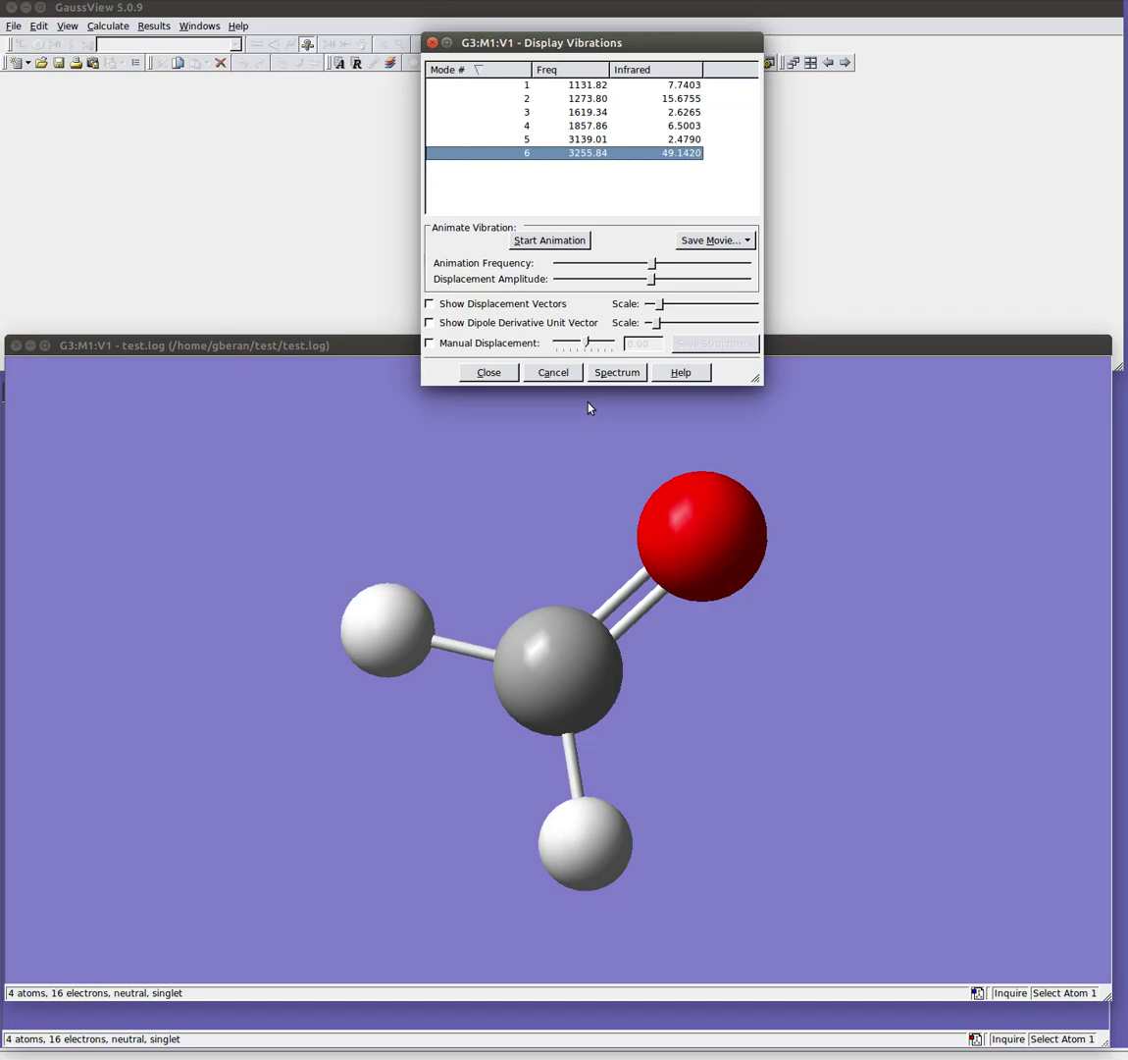
left_click(627, 377)
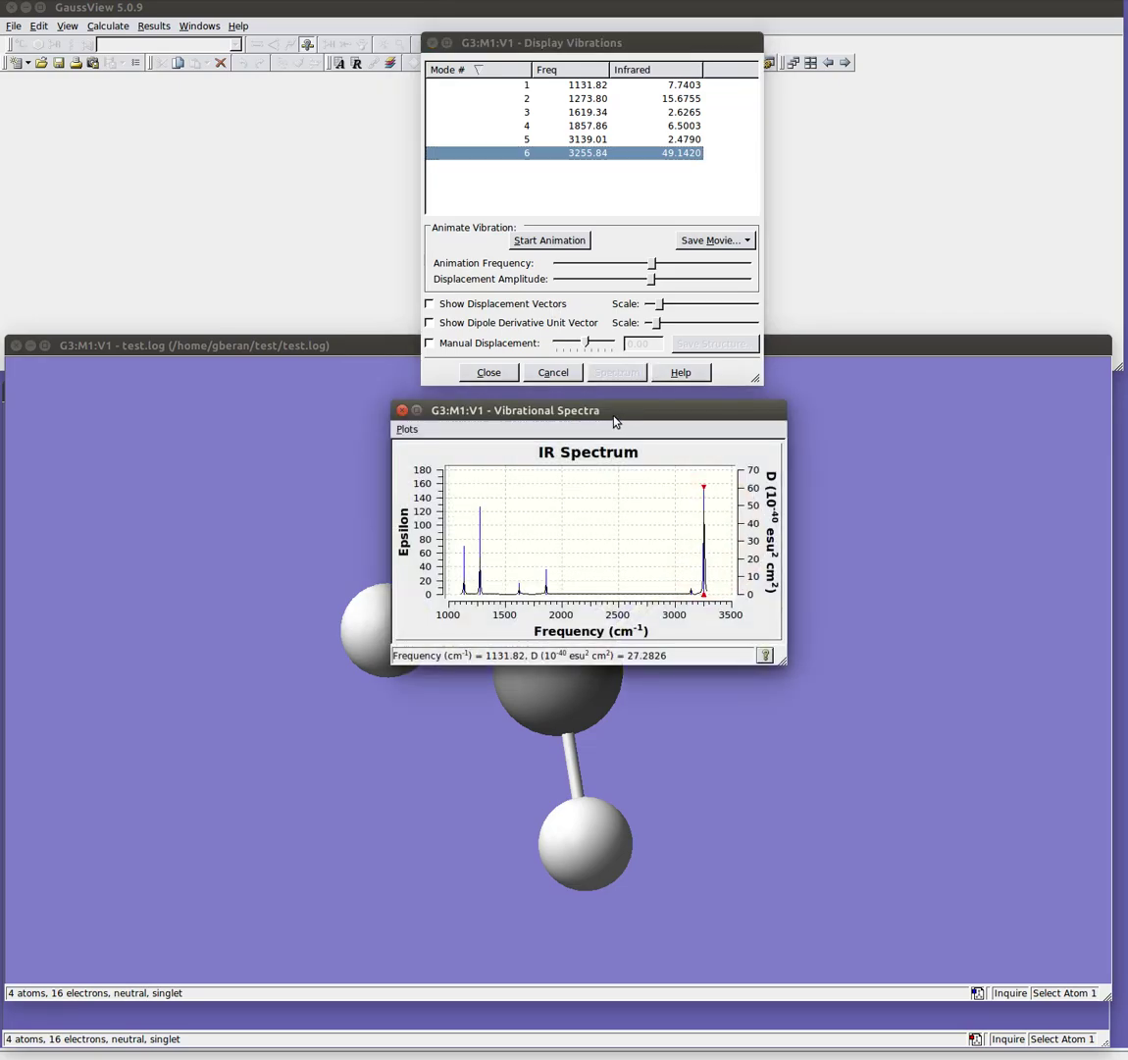
left_click_drag(690, 442, 715, 579)
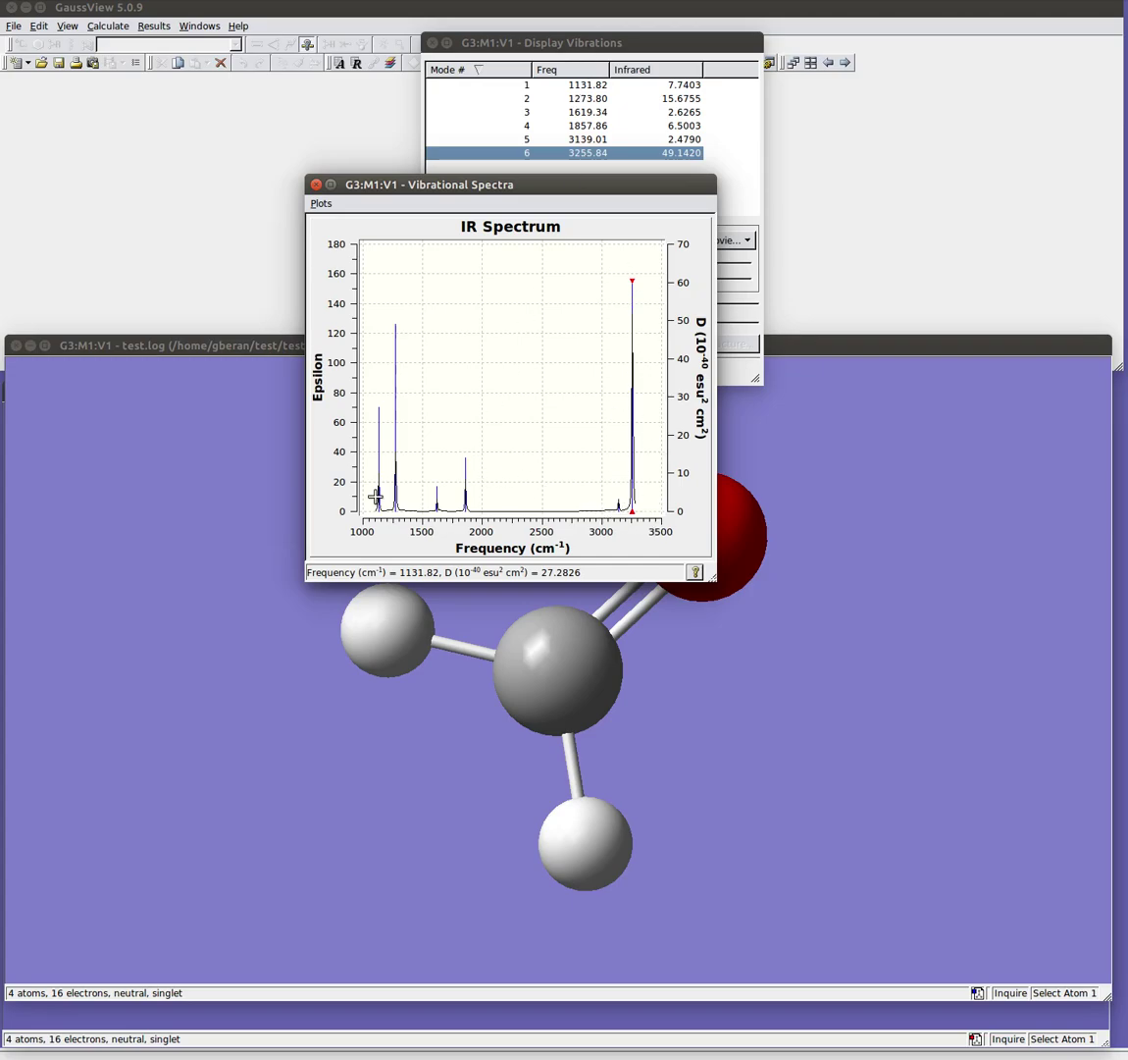
left_click_drag(476, 184, 401, 207)
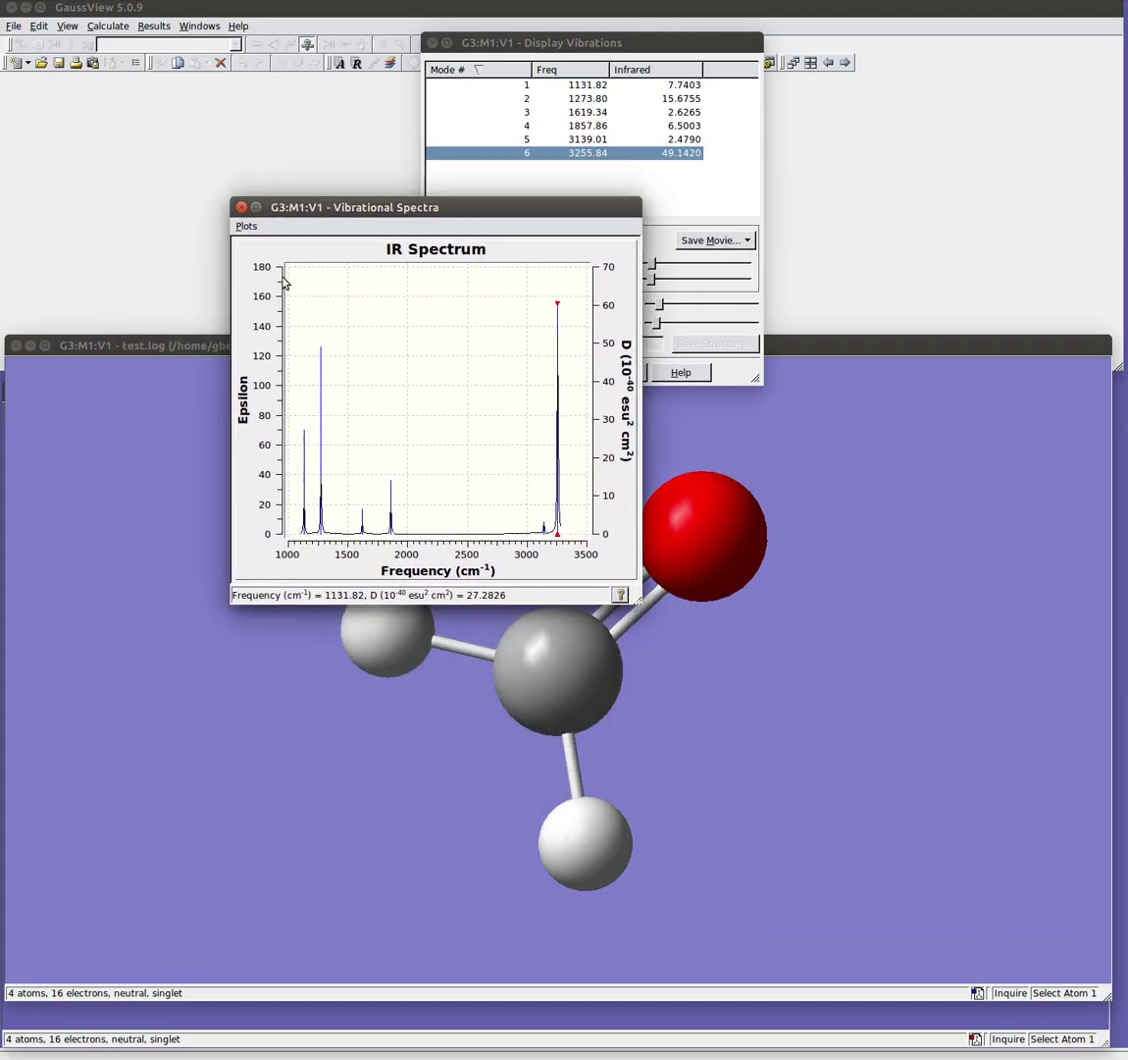
left_click(247, 226)
left_click(250, 227)
left_click(240, 208)
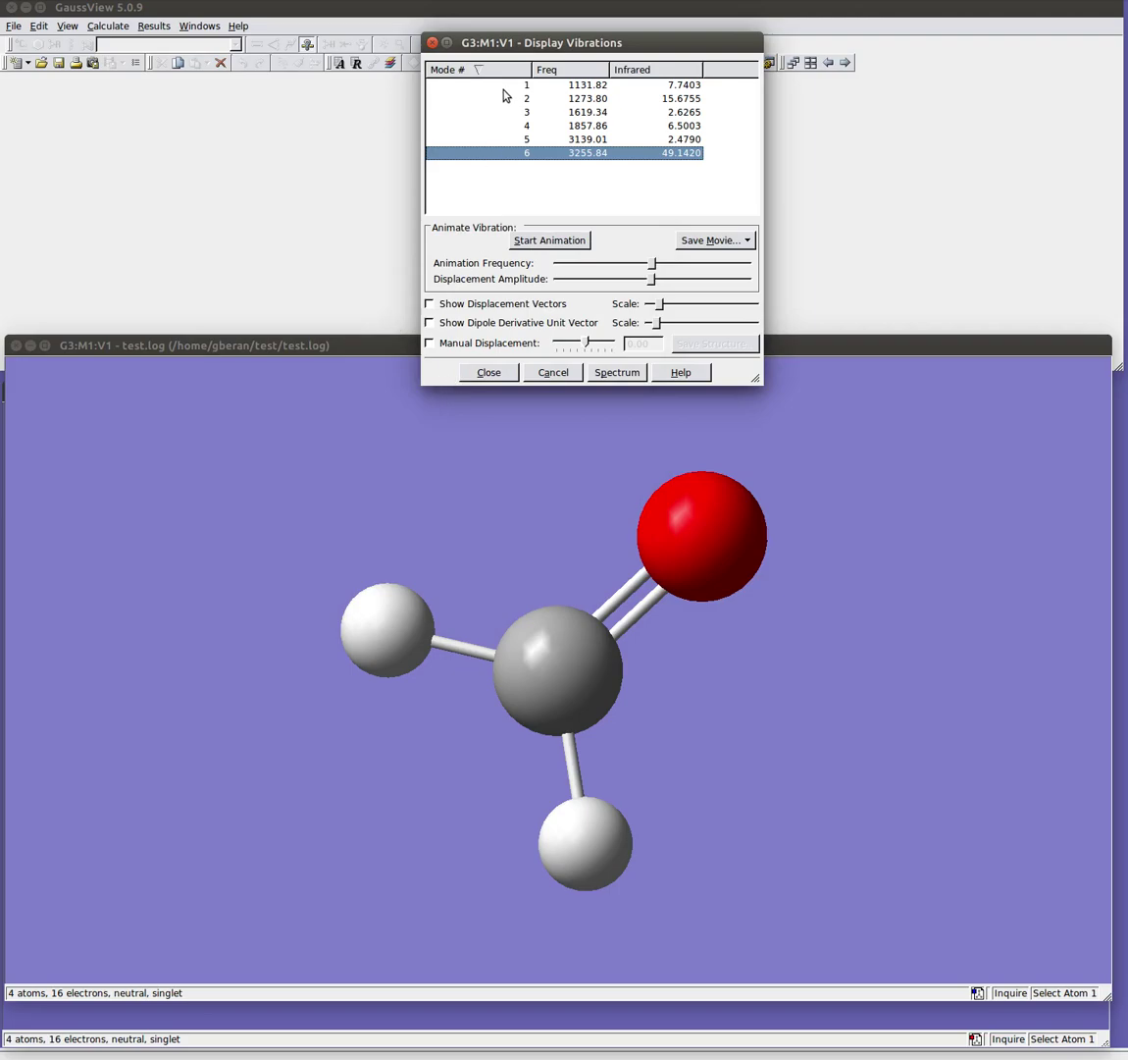
Step: Move the Display Vibrations window down and to the left over the formaldehyde view
left_click_drag(514, 43, 335, 152)
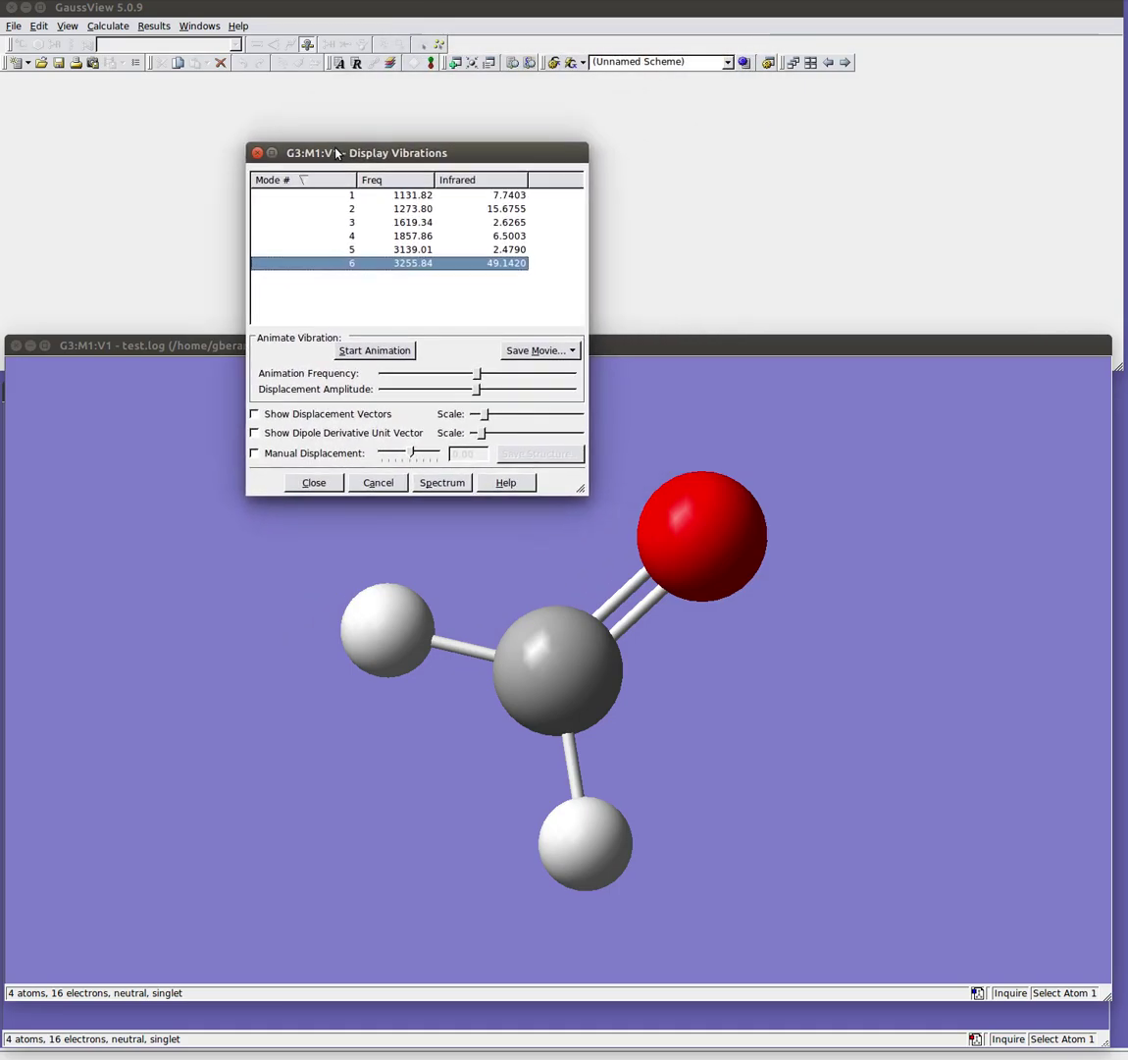